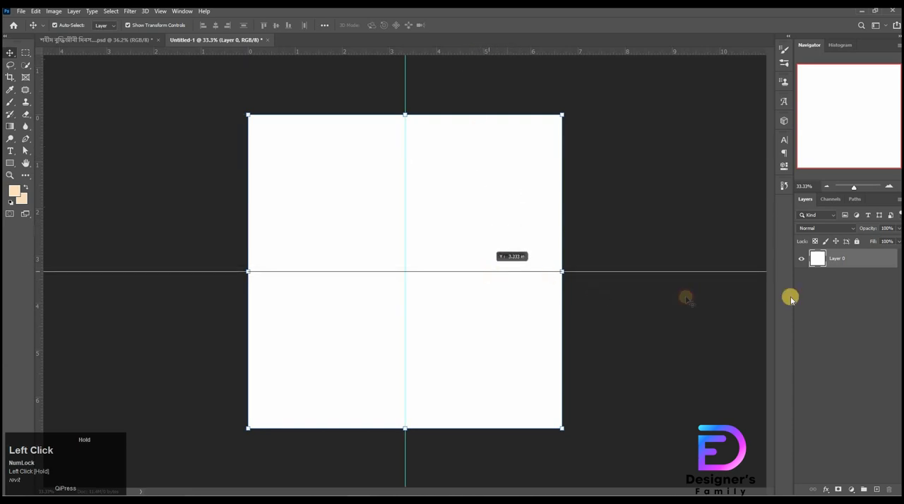
# Step: Add a gradient overlay to Layer 0 and set its starting colour stop to ffe2bf at location 0%
pyautogui.doubleClick(871, 263)
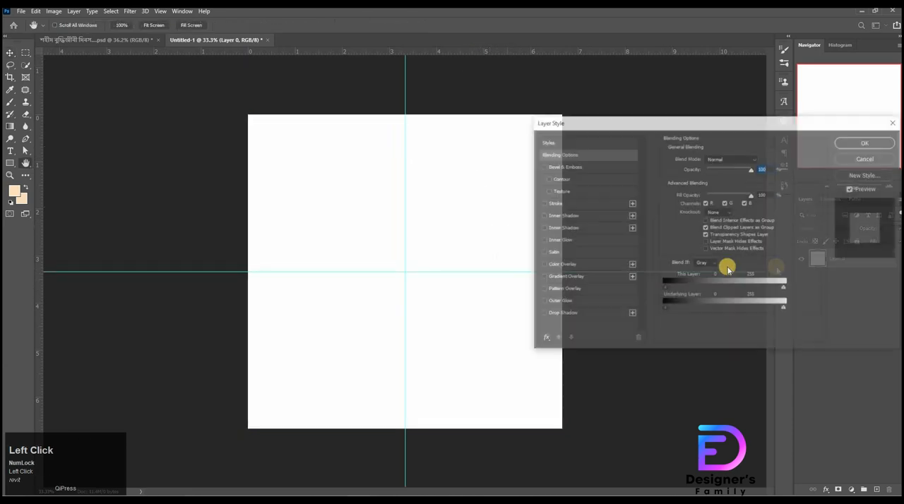
pyautogui.click(569, 278)
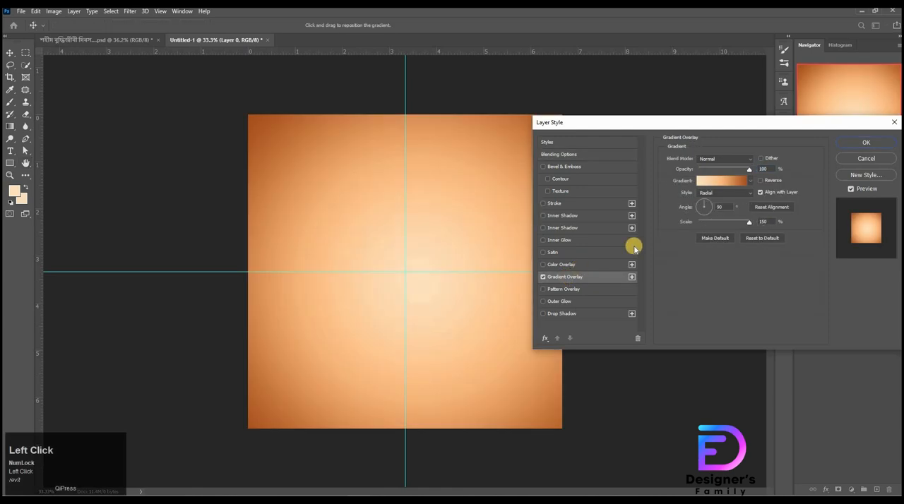
pyautogui.click(726, 182)
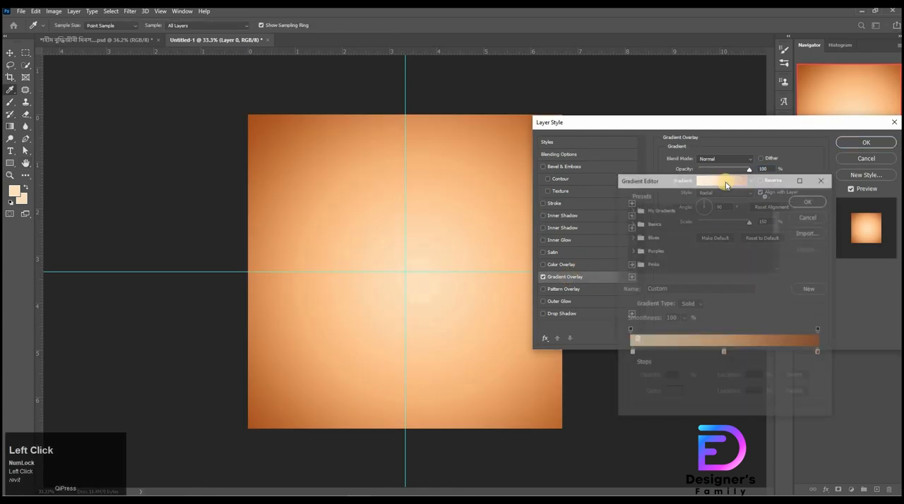
pyautogui.click(632, 354)
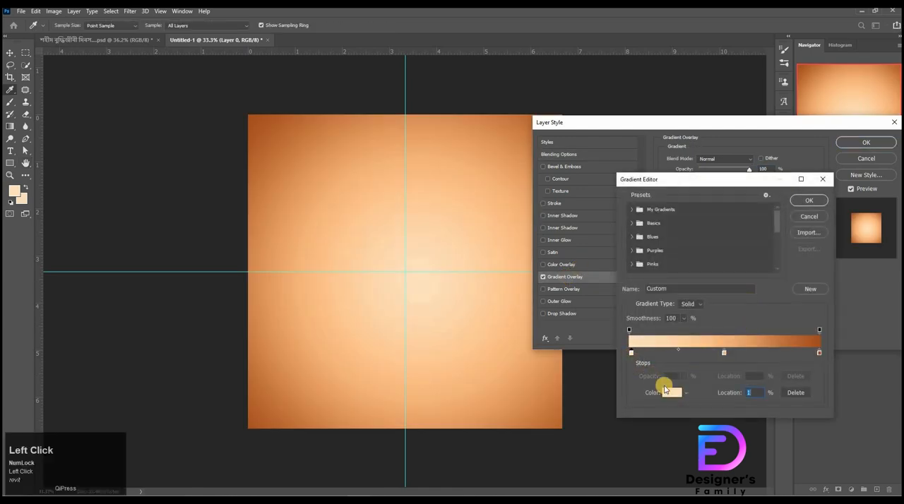
pyautogui.click(666, 392)
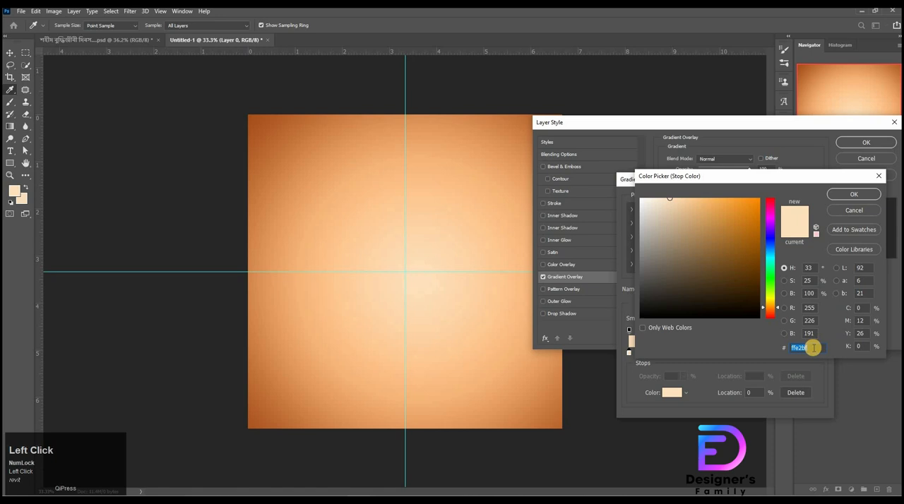
pyautogui.press('Return')
# Step: Keep the light orange middle stop at 50% and the dark orange end stop at 100%, and apply the radial gradient overlay
pyautogui.click(720, 357)
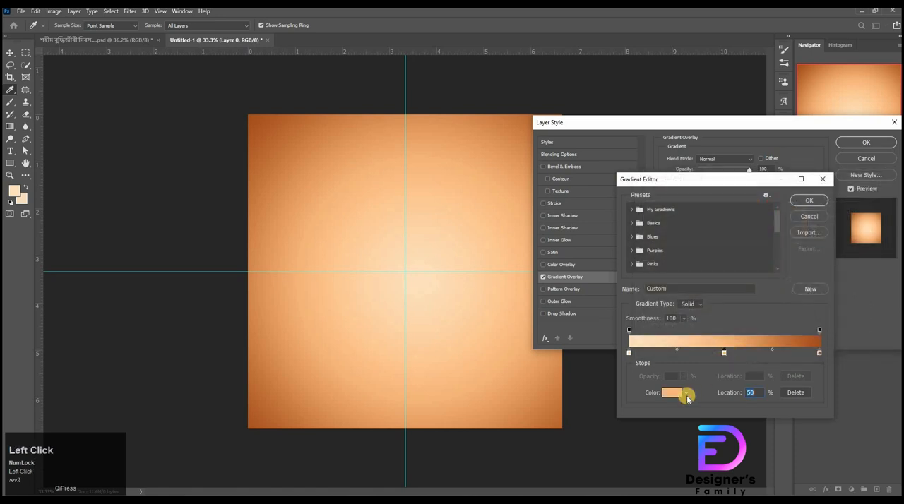
pyautogui.click(673, 393)
pyautogui.press('Return')
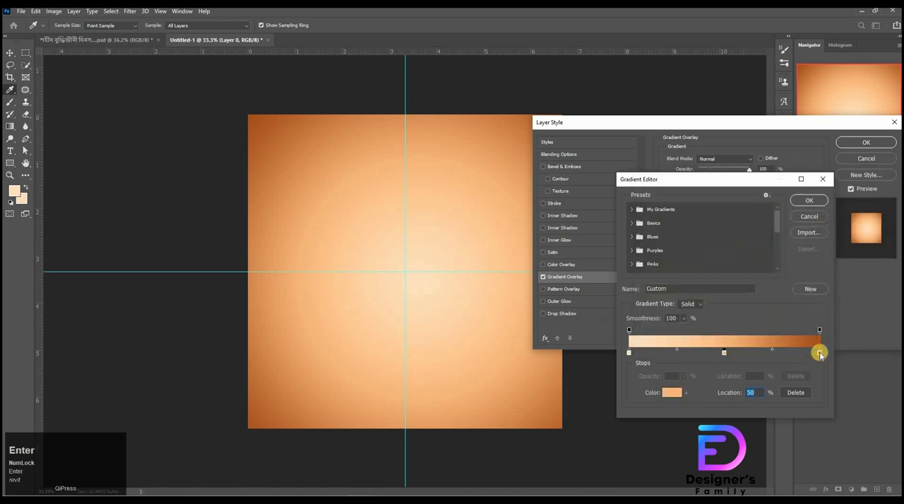
pyautogui.click(820, 354)
pyautogui.click(655, 396)
pyautogui.press('Return')
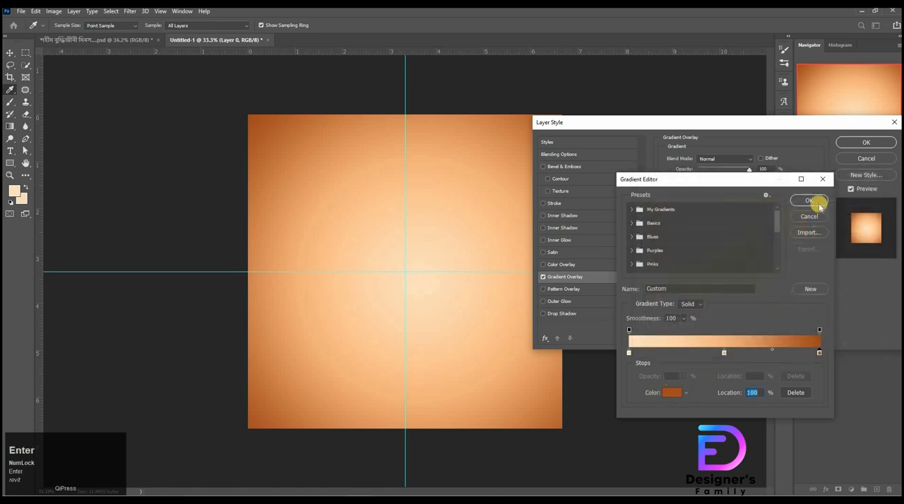
pyautogui.press('Return')
pyautogui.click(721, 206)
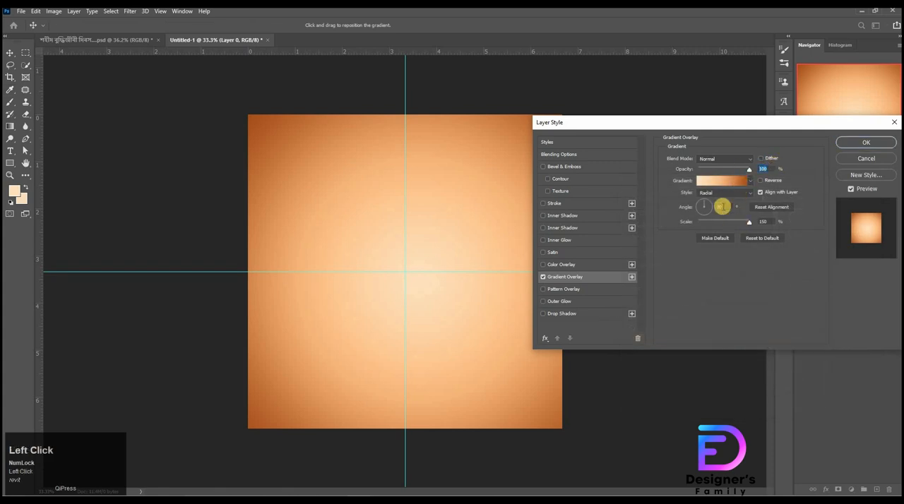
pyautogui.click(888, 142)
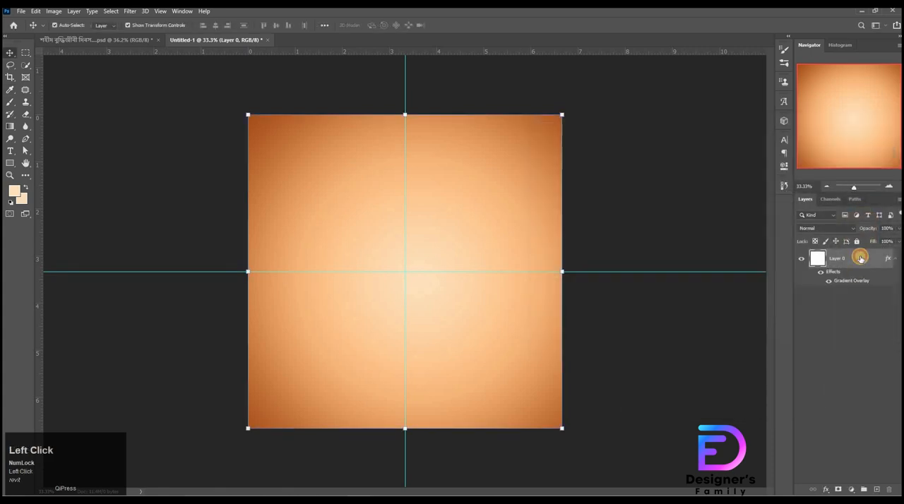
# Step: Lock Layer 0 and add a Curves adjustment above it, lowering the shadows with a point at input 72, output 36
pyautogui.click(858, 242)
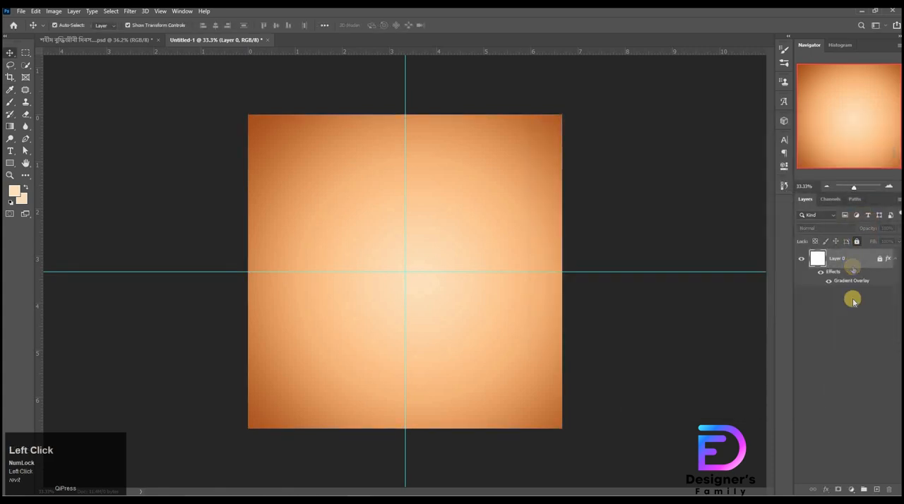
pyautogui.click(853, 488)
pyautogui.click(846, 365)
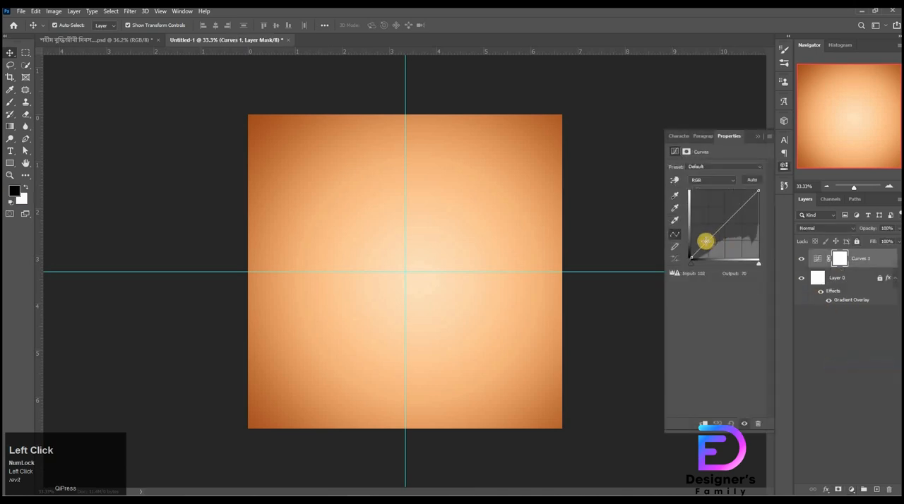
pyautogui.moveTo(709, 241); pyautogui.dragTo(711, 248)
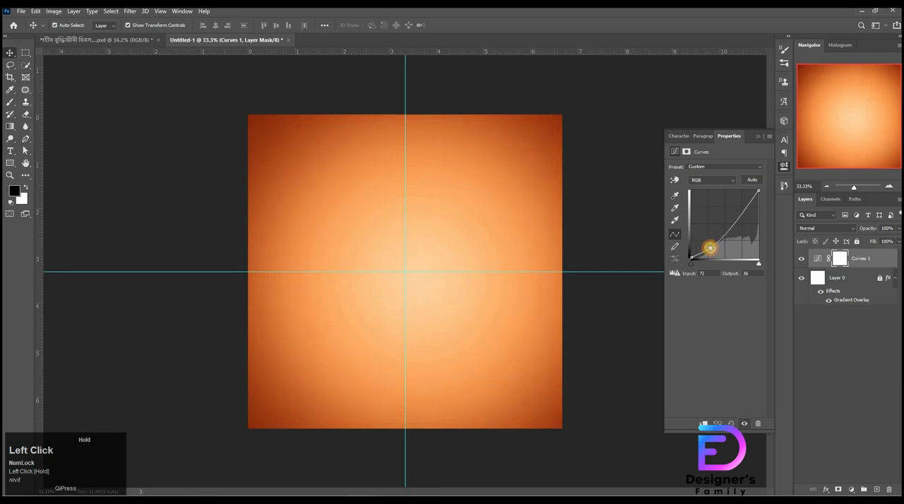
pyautogui.click(785, 170)
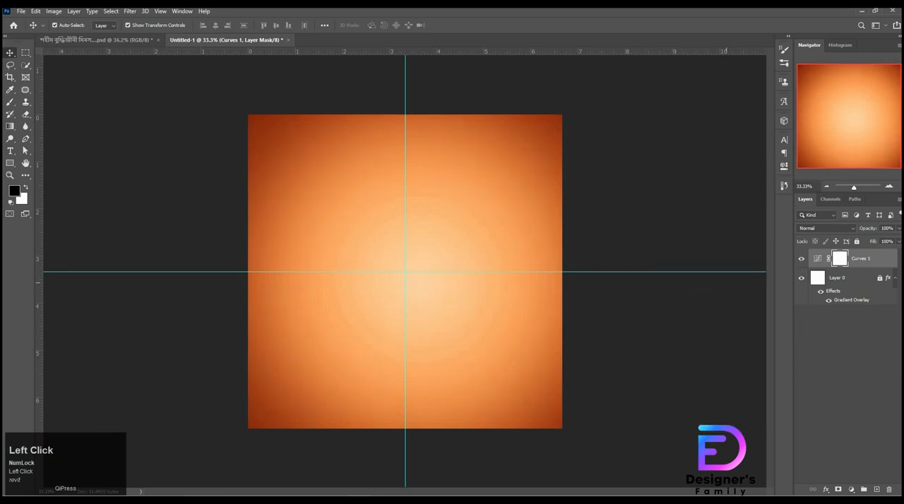
# Step: Place the concrete wall scratched texture image from the project folder and scale it to about 54.39% so it covers the canvas
pyautogui.click(419, 459)
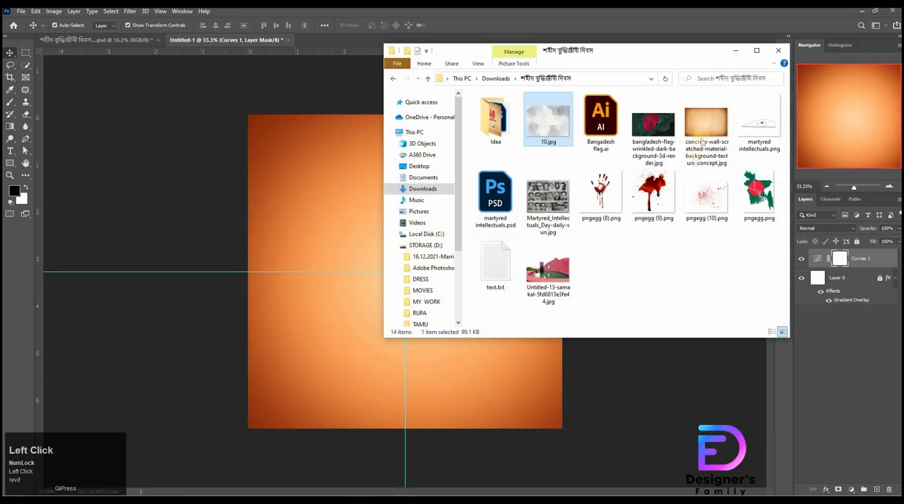
pyautogui.moveTo(707, 126); pyautogui.dragTo(320, 272)
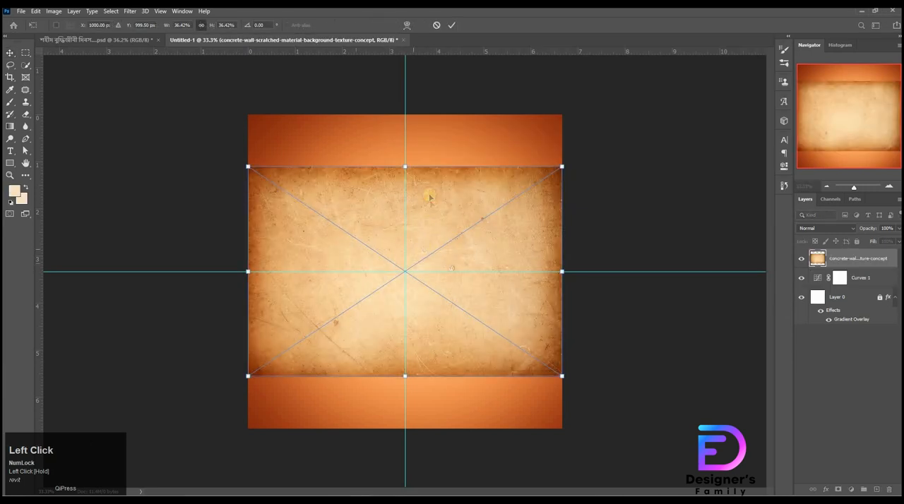
pyautogui.moveTo(436, 243); pyautogui.dragTo(436, 192)
pyautogui.moveTo(405, 325); pyautogui.dragTo(425, 410)
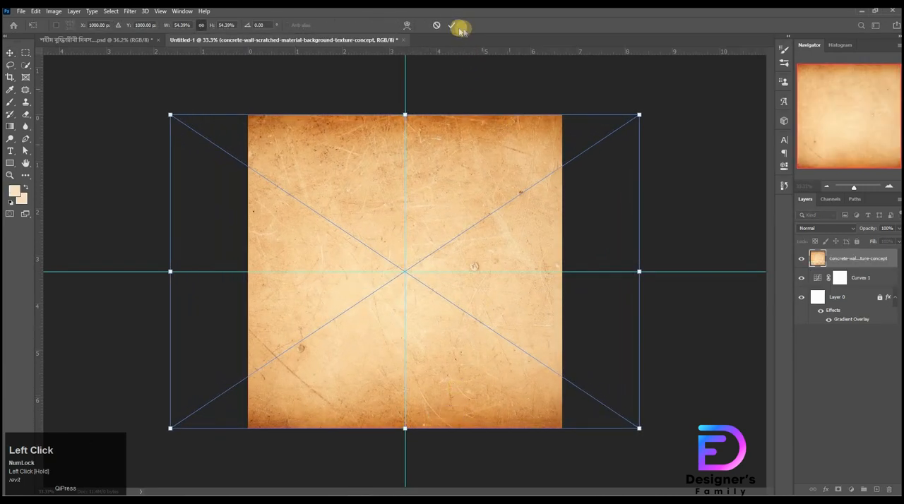
pyautogui.click(770, 260)
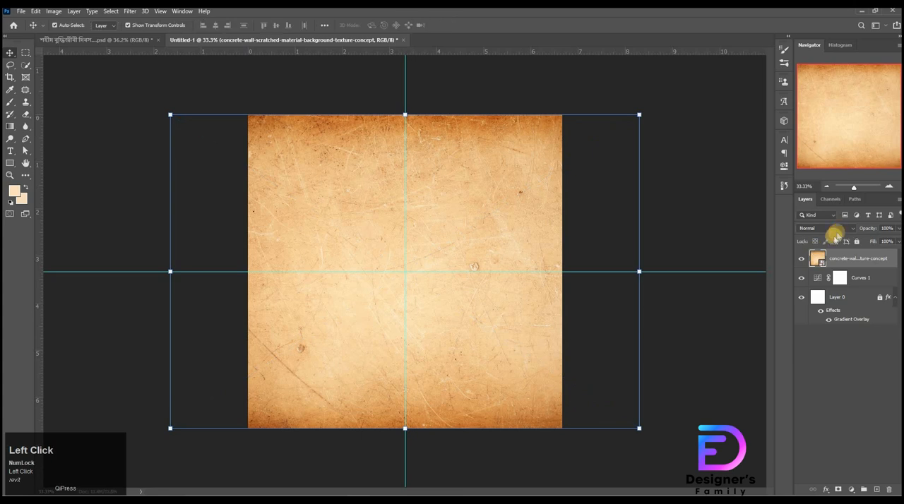
# Step: Set the concrete wall texture layer's blend mode to Screen and its opacity to 50%
pyautogui.click(834, 231)
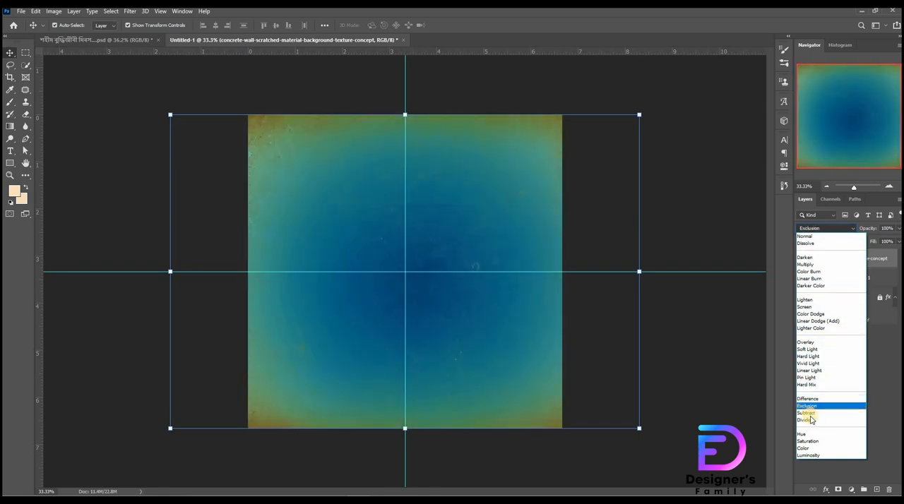
pyautogui.click(805, 307)
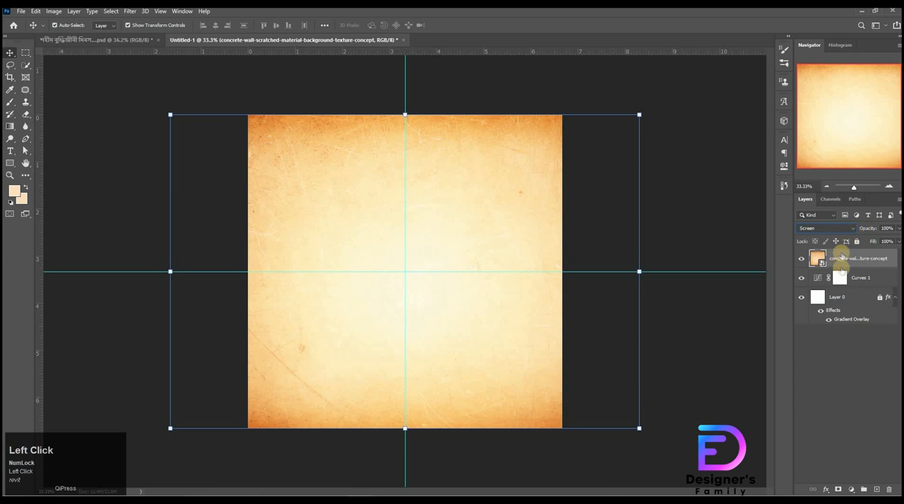
pyautogui.click(886, 228)
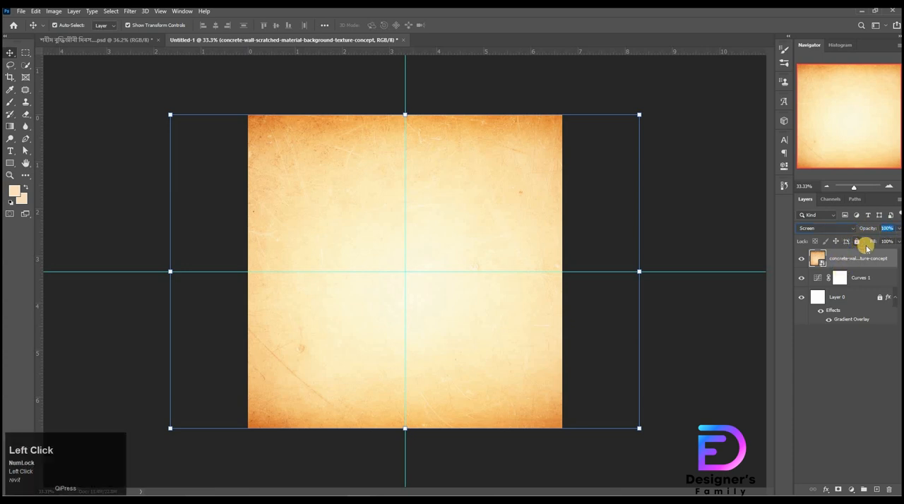
pyautogui.hotkey('shift', 'Down')
pyautogui.hotkey('shift', 'Down')
pyautogui.hotkey('shift', 'Down')
pyautogui.hotkey('shift', 'Down')
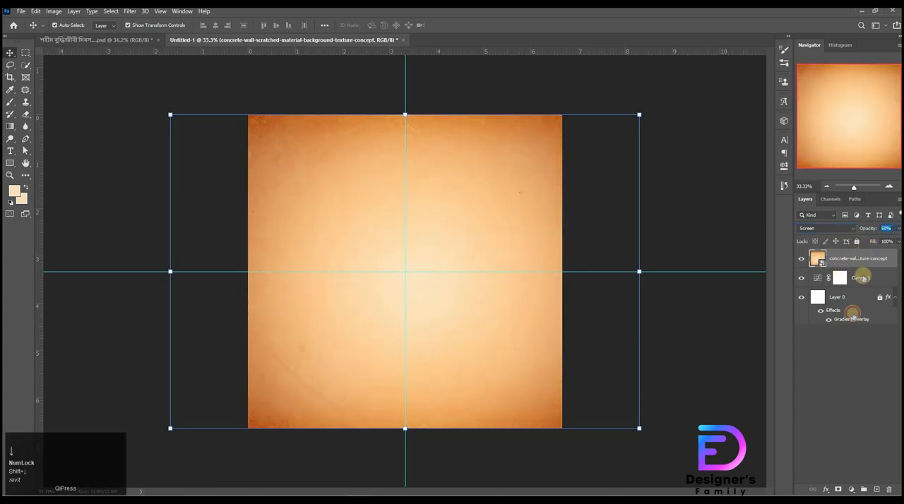
# Step: Add a Levels adjustment clipped to the concrete texture, with the black input at 28 and the midtones at 0.84
pyautogui.click(859, 479)
pyautogui.click(853, 489)
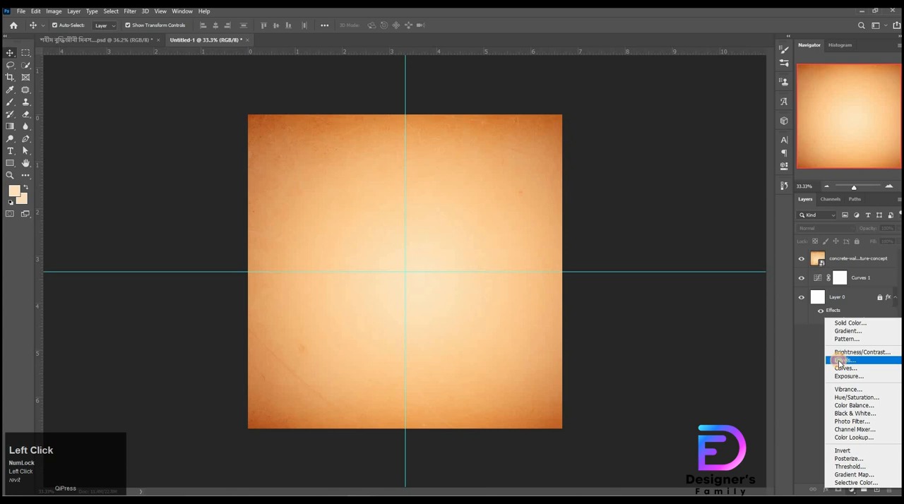
pyautogui.click(839, 360)
pyautogui.click(703, 424)
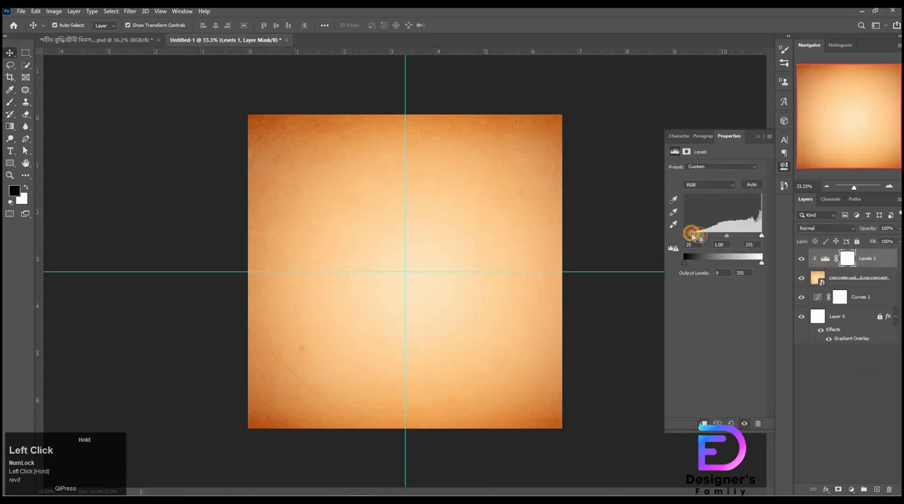
pyautogui.moveTo(728, 238); pyautogui.dragTo(731, 239)
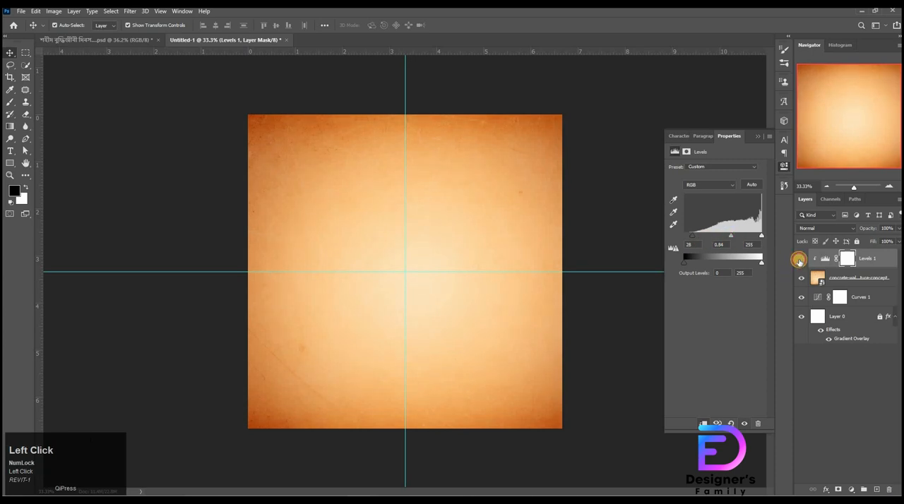
pyautogui.click(784, 169)
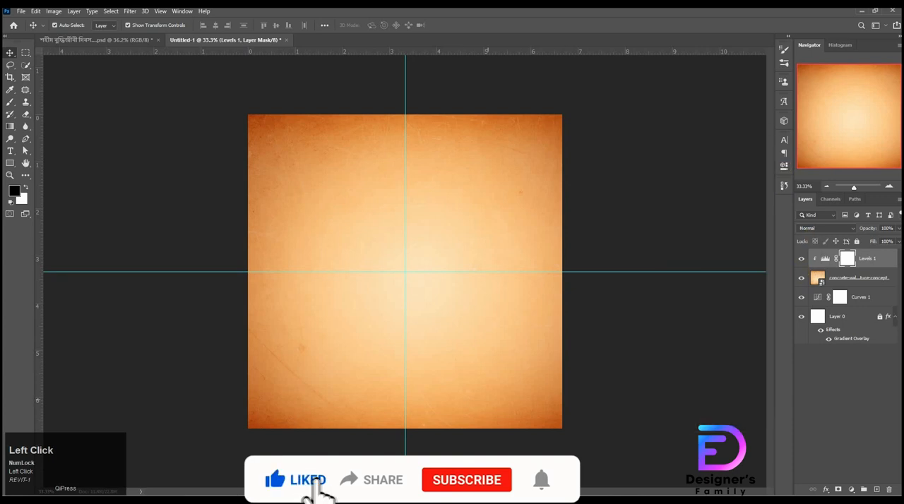
# Step: Place the cloudy watercolour image 10.jpg from the project folder and scale it to about 68.39% to cover the canvas
pyautogui.click(495, 500)
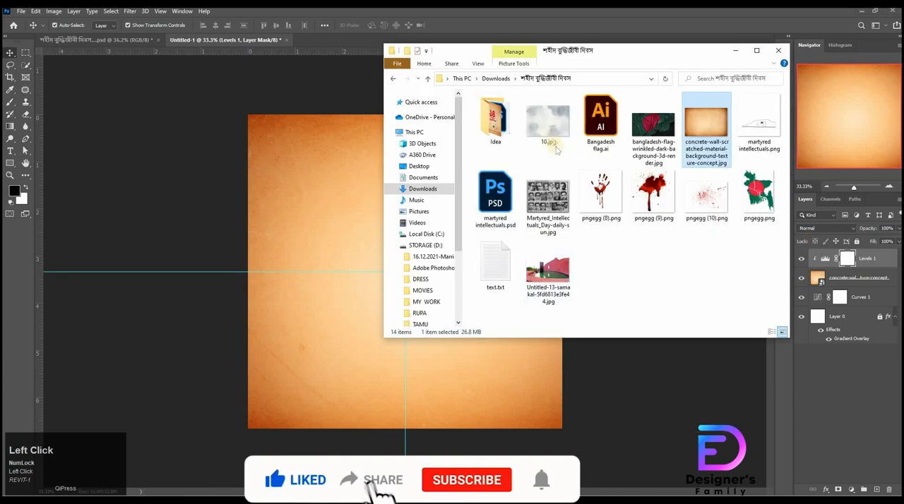
pyautogui.moveTo(551, 131); pyautogui.dragTo(384, 227)
pyautogui.moveTo(388, 182); pyautogui.dragTo(389, 138)
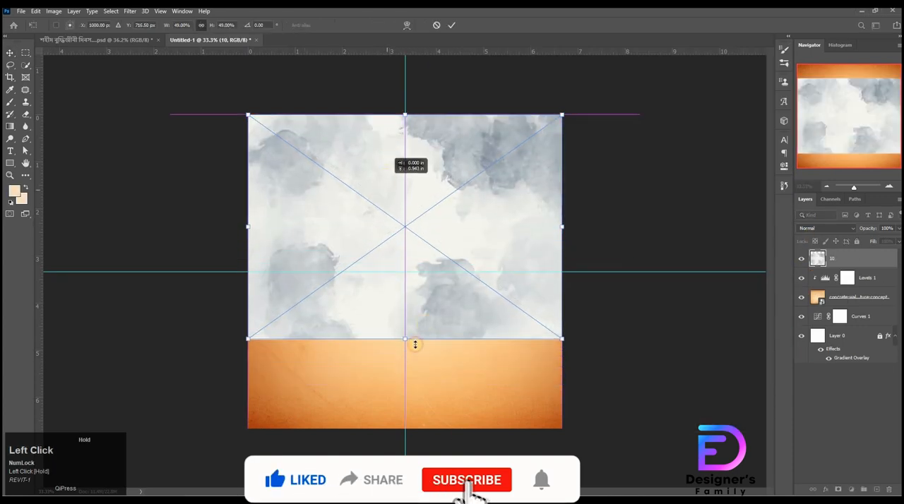
pyautogui.moveTo(415, 344); pyautogui.dragTo(407, 428)
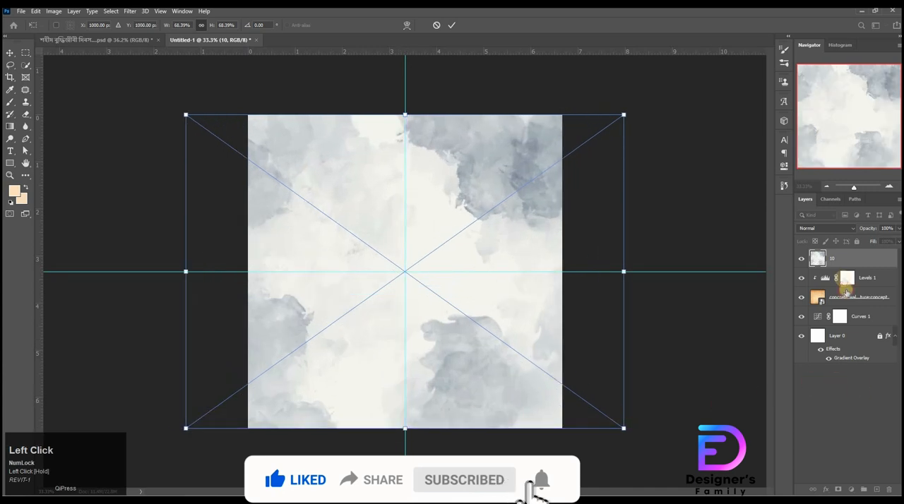
pyautogui.click(842, 259)
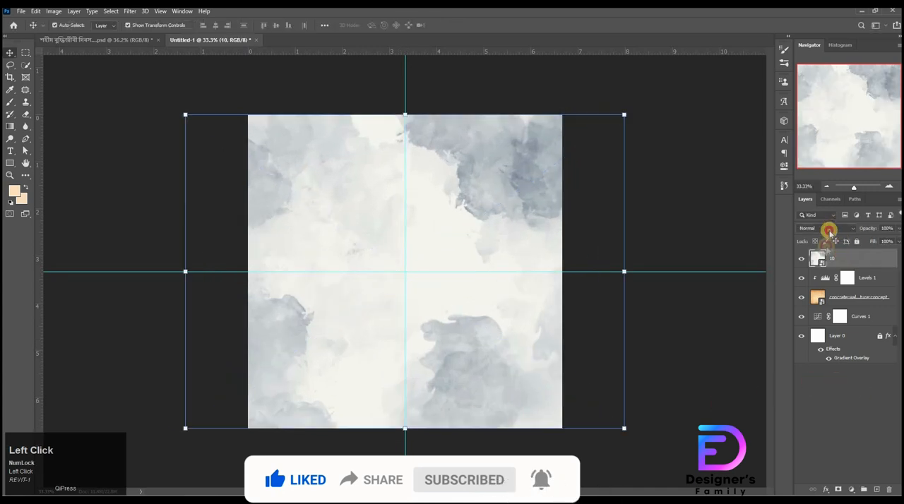
# Step: Set layer 10's blend mode to Multiply and its opacity to 30%
pyautogui.click(829, 230)
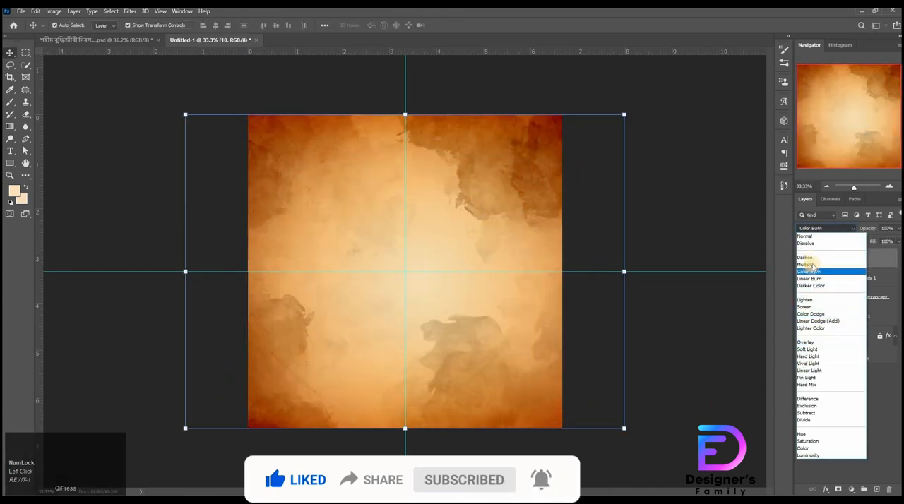
pyautogui.click(808, 265)
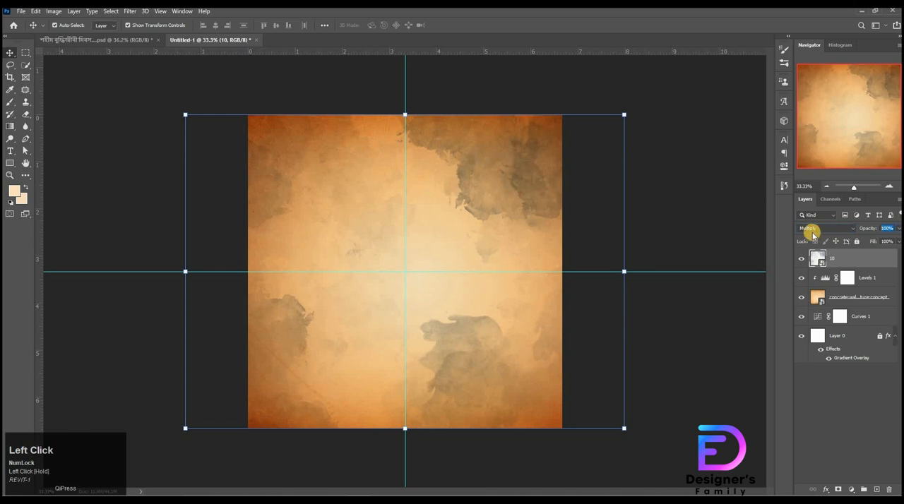
pyautogui.write('30')
pyautogui.press('Return')
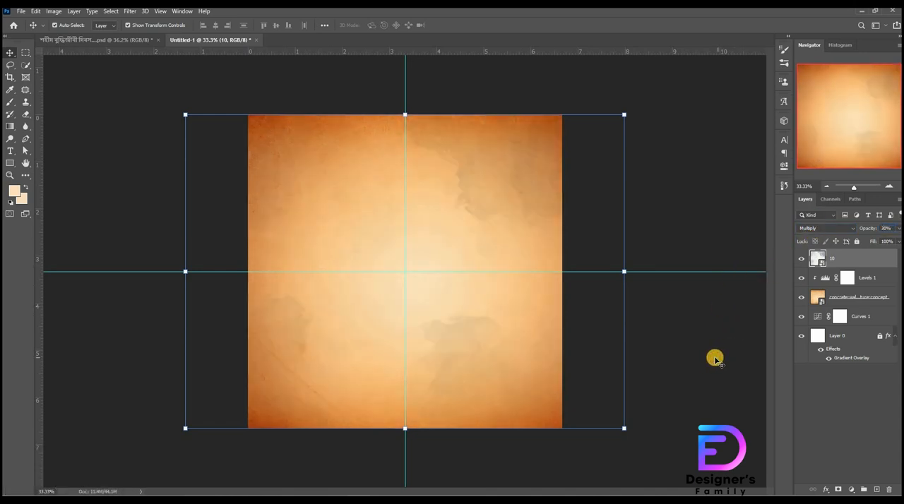
pyautogui.click(842, 260)
pyautogui.click(843, 258)
# Step: Place Martyred_Intellectuals_Day-daily-sun.jpg from the project folder, scale it to about 109.36% and position it to cover the canvas
pyautogui.click(463, 498)
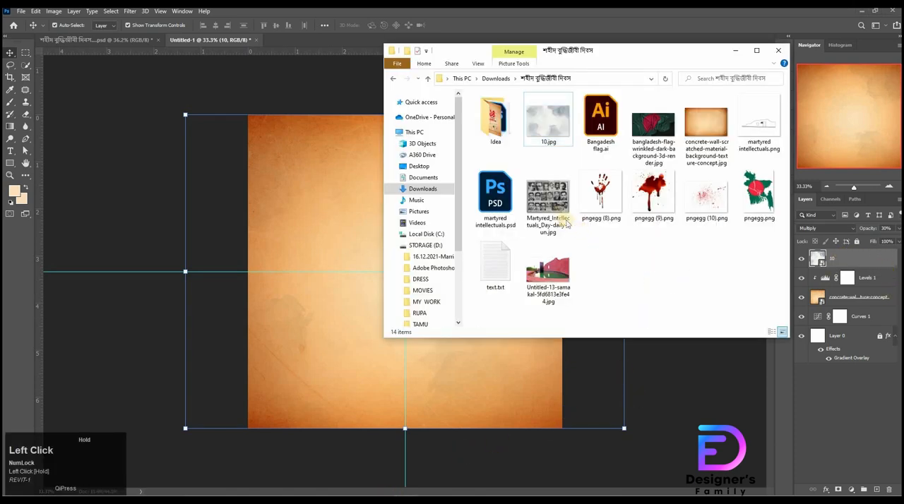
pyautogui.moveTo(548, 205); pyautogui.dragTo(339, 235)
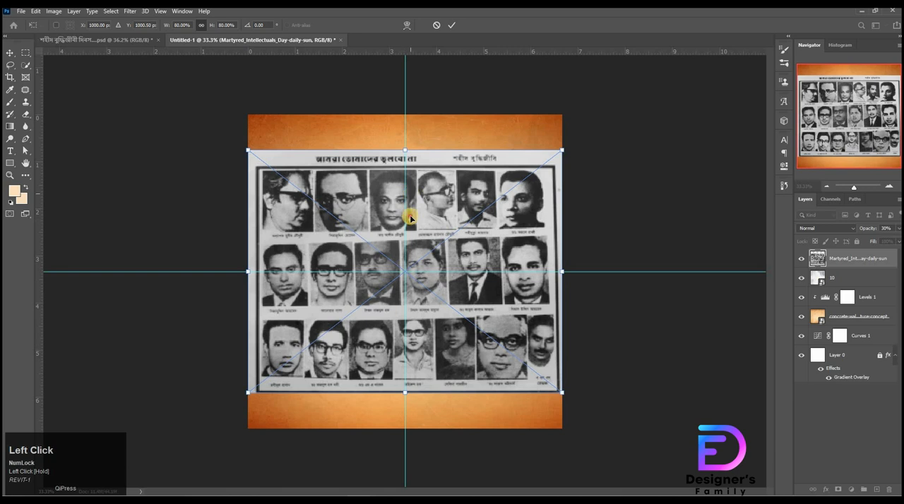
pyautogui.moveTo(410, 219); pyautogui.dragTo(406, 162)
pyautogui.moveTo(408, 380); pyautogui.dragTo(410, 427)
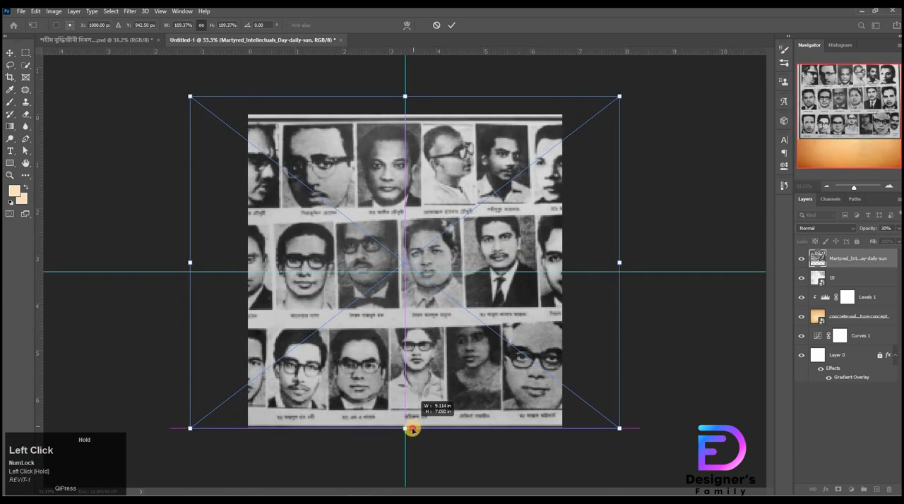
pyautogui.moveTo(454, 368); pyautogui.dragTo(483, 361)
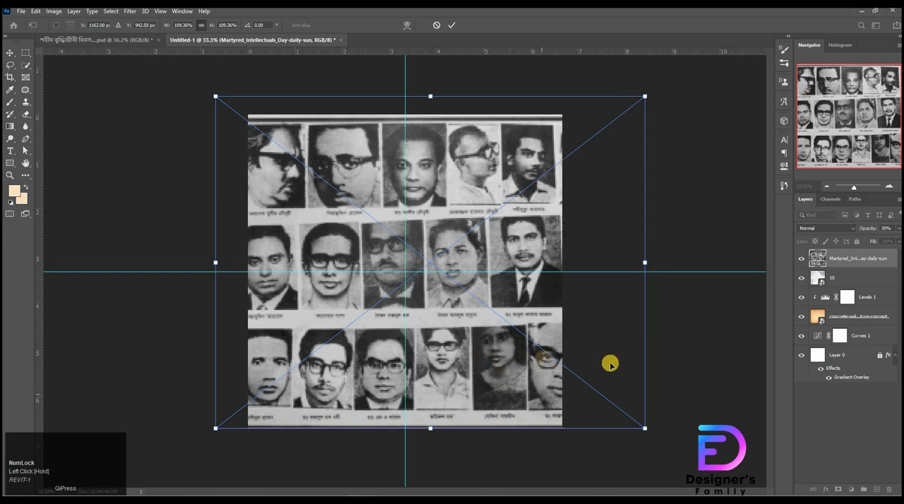
pyautogui.keyDown('shift'); pyautogui.click(489, 351); pyautogui.keyUp('shift')
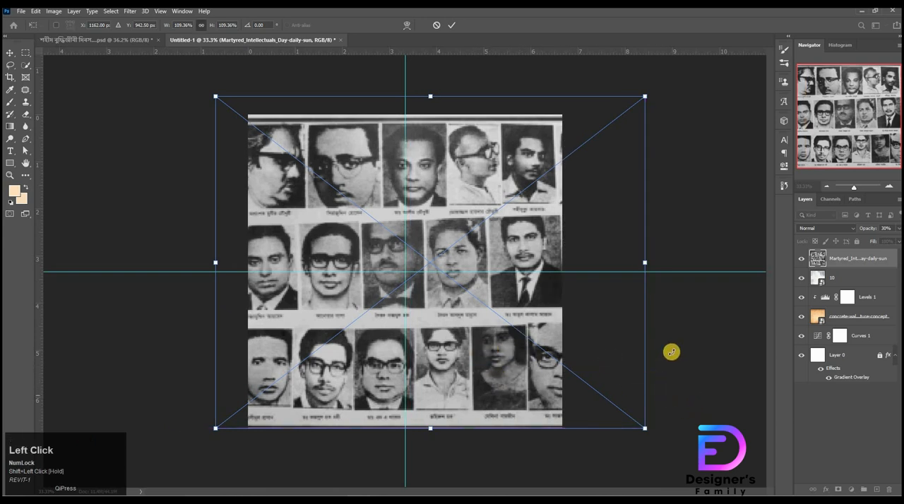
pyautogui.click(455, 26)
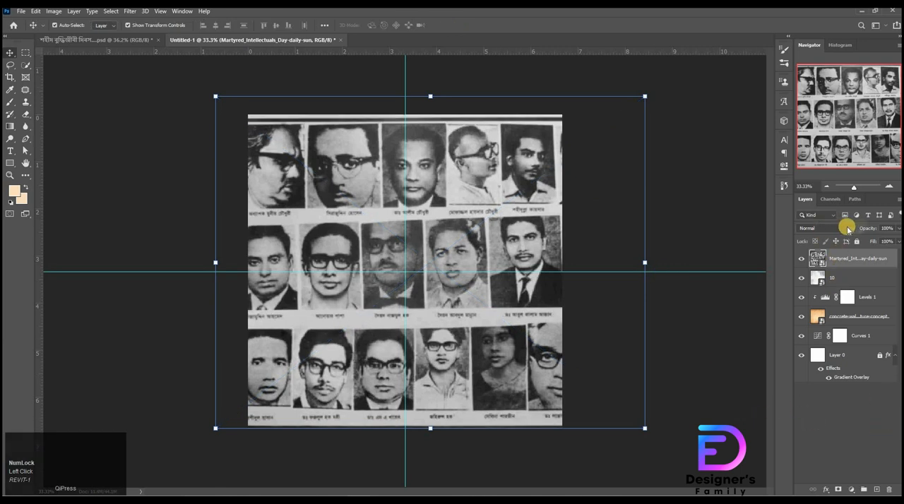
# Step: Set the intellectuals' portrait layer's opacity to 30% and its fill to 20%
pyautogui.click(889, 227)
pyautogui.write('30')
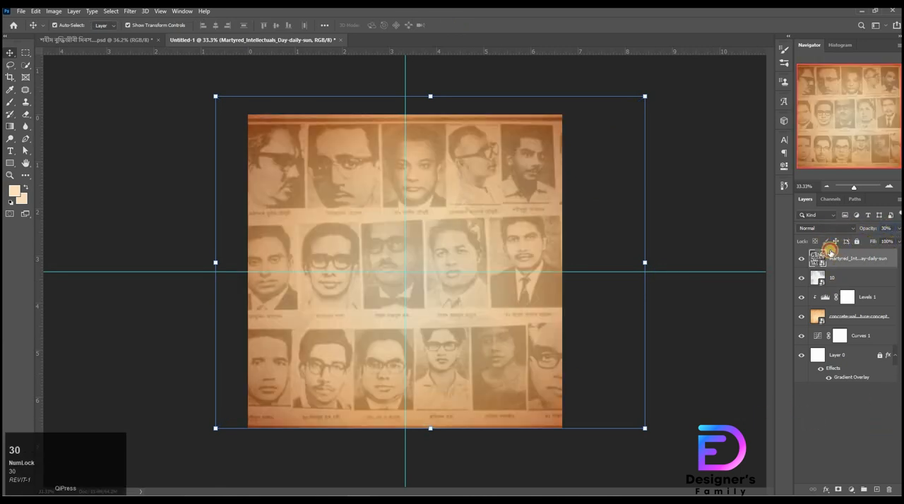
pyautogui.click(814, 255)
pyautogui.write('20')
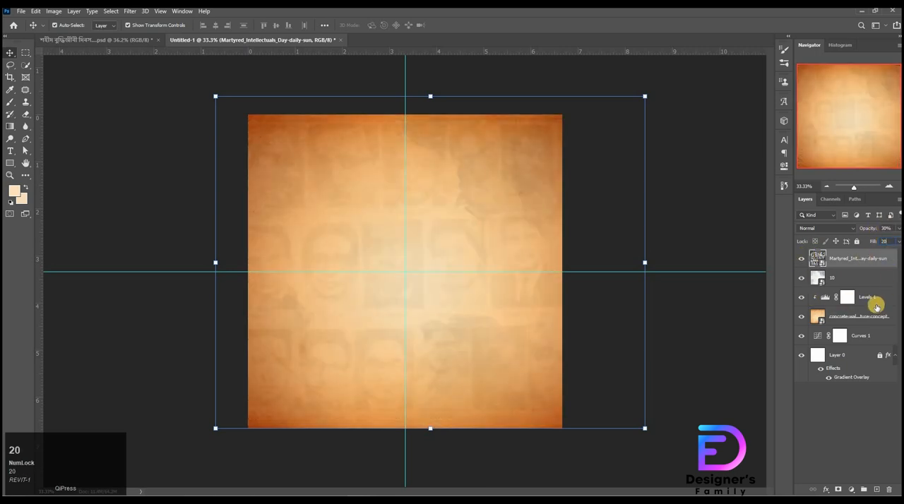
pyautogui.press('Return')
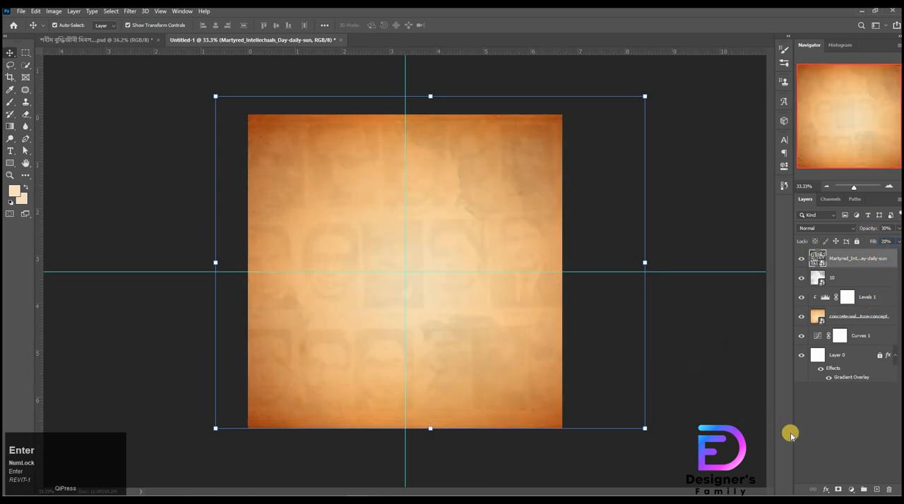
# Step: Add a new layer and paint one soft 2100 px brush dab in light peach at the canvas centre
pyautogui.click(876, 490)
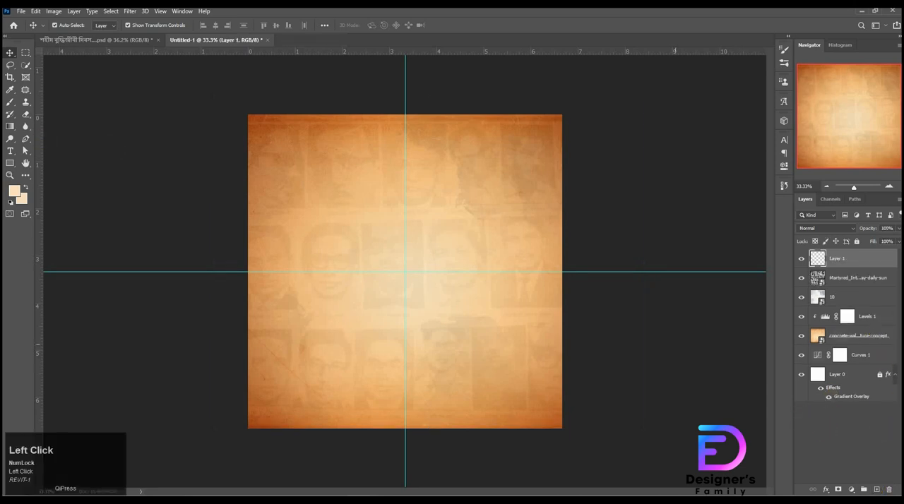
pyautogui.rightClick(10, 102)
pyautogui.click(50, 101)
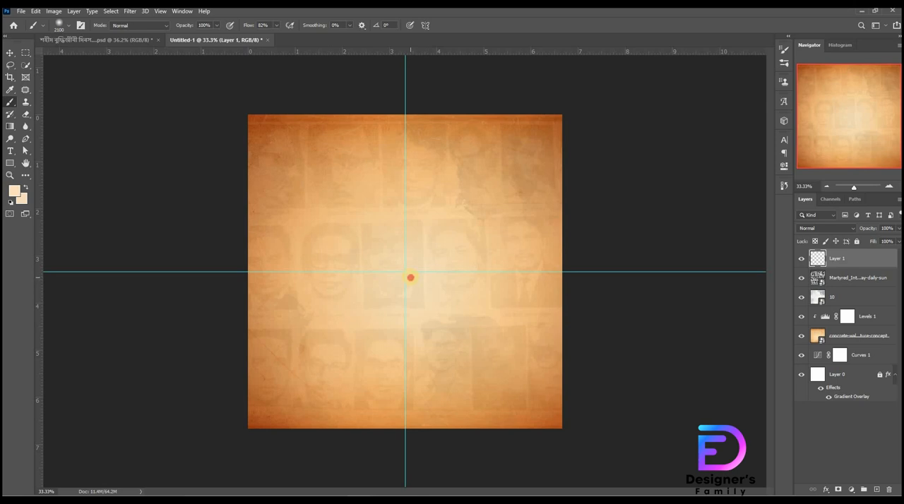
pyautogui.click(411, 277)
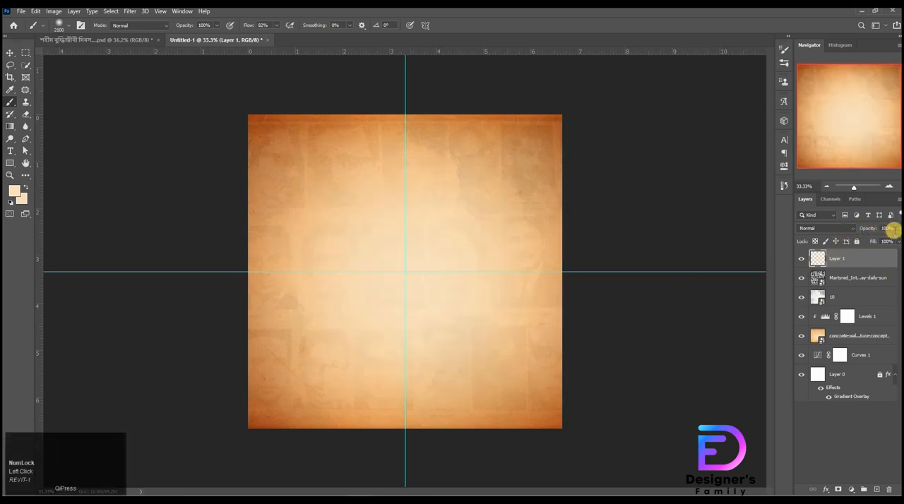
# Step: Set the painted glow layer's opacity to 40% and lock the layer
pyautogui.moveTo(876, 232); pyautogui.dragTo(198, 143)
pyautogui.click(9, 52)
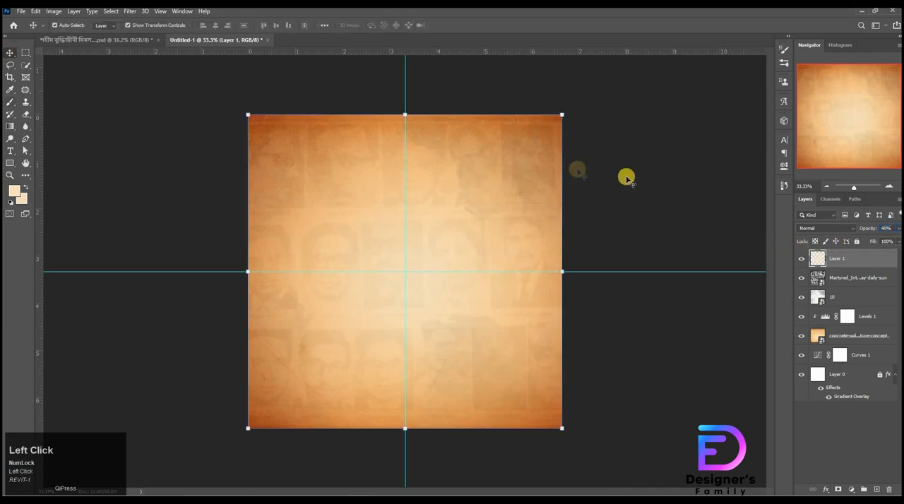
pyautogui.click(859, 267)
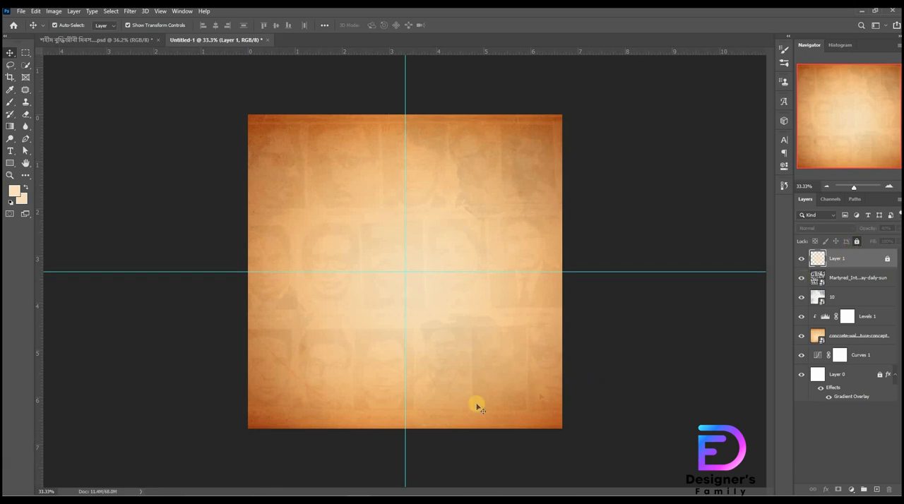
# Step: Place martyred intellectuals.png, scale it to about 126.69% and move the memorial outline into the lower part of the canvas
pyautogui.click(416, 497)
pyautogui.moveTo(759, 125)
pyautogui.mouseDown()
pyautogui.moveTo(365, 273)
pyautogui.moveTo(452, 286)
pyautogui.mouseUp()
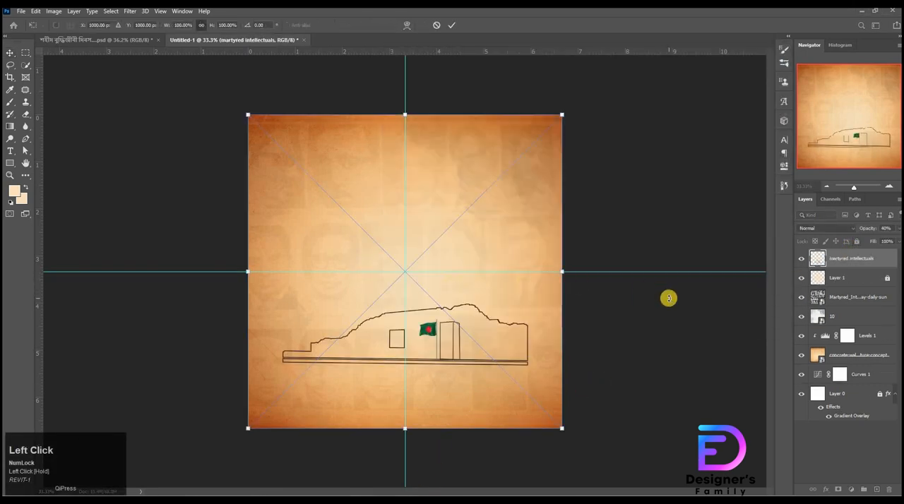
pyautogui.moveTo(405, 429); pyautogui.dragTo(451, 424)
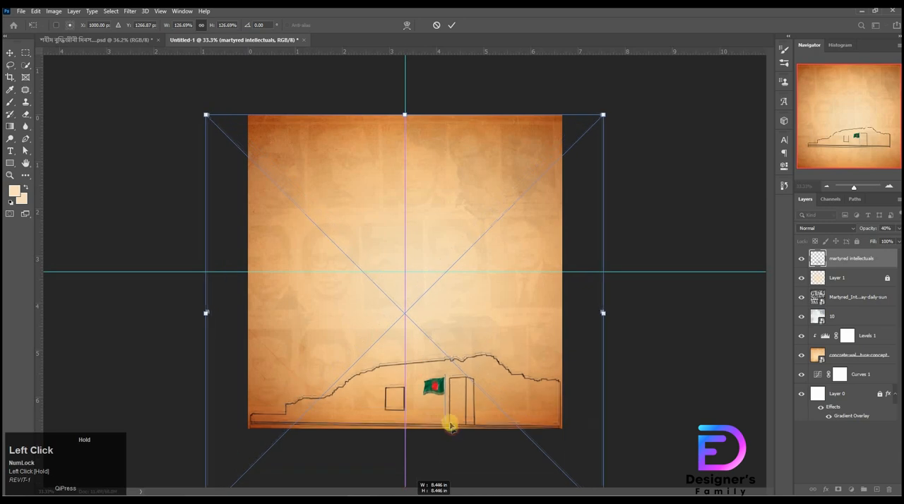
pyautogui.moveTo(448, 384); pyautogui.dragTo(471, 375)
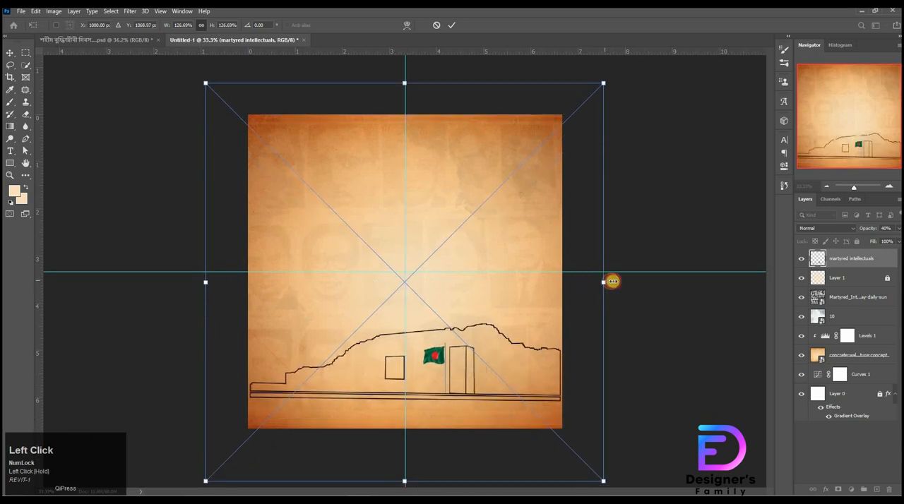
# Step: Enlarge the memorial outline to about 129.39% so it spans the canvas width, and fine-tune its position with small nudges
pyautogui.moveTo(613, 282)
pyautogui.mouseDown()
pyautogui.moveTo(619, 279)
pyautogui.moveTo(575, 313)
pyautogui.moveTo(573, 303)
pyautogui.moveTo(657, 304)
pyautogui.moveTo(618, 285)
pyautogui.moveTo(592, 291)
pyautogui.moveTo(606, 296)
pyautogui.mouseUp()
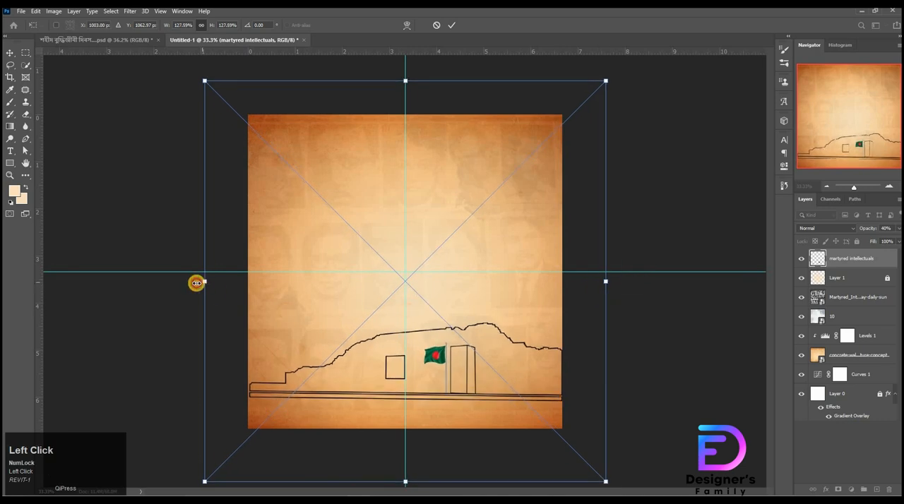
pyautogui.moveTo(196, 283); pyautogui.dragTo(191, 283)
pyautogui.press('Right')
pyautogui.press('Right')
pyautogui.press('Right')
pyautogui.press('Right')
pyautogui.press('Right')
pyautogui.press('Right')
pyautogui.press('Right')
pyautogui.press('Right')
pyautogui.press('Right')
pyautogui.press('Right')
pyautogui.press('Right')
pyautogui.press('Right')
pyautogui.press('Right')
pyautogui.press('Right')
pyautogui.press('Right')
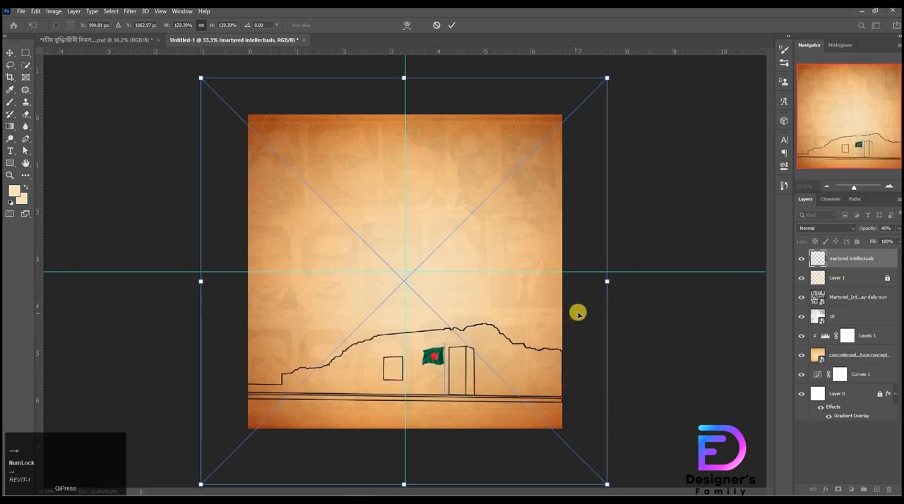
pyautogui.press('Left')
pyautogui.press('Left')
pyautogui.press('Left')
pyautogui.press('Up')
pyautogui.press('Up')
pyautogui.press('Up')
pyautogui.press('Up')
pyautogui.press('Up')
pyautogui.press('Up')
pyautogui.press('Up')
pyautogui.press('Up')
pyautogui.press('Up')
pyautogui.press('Up')
pyautogui.press('Up')
pyautogui.press('Up')
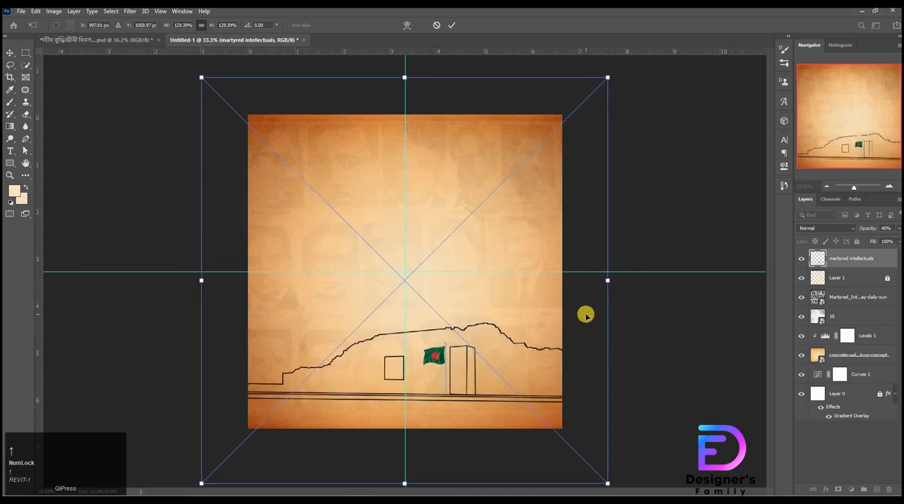
pyautogui.click(725, 340)
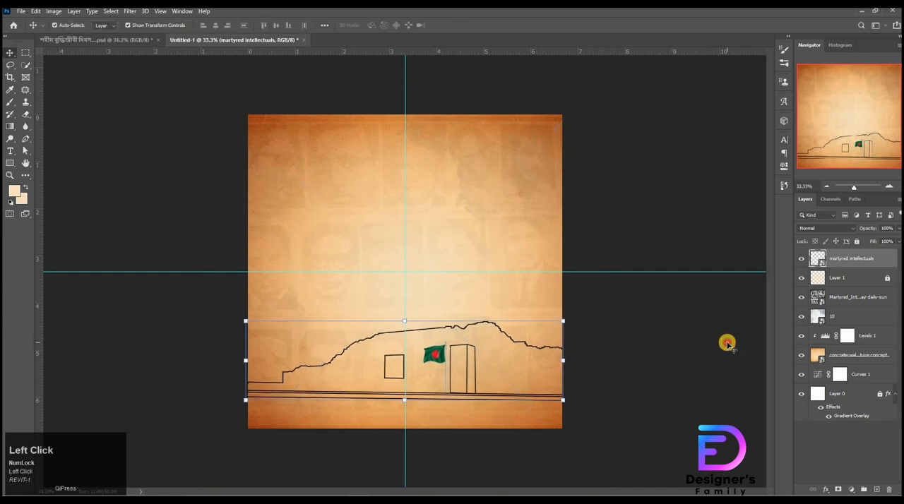
# Step: Place the bloody handprint image pngegg (8).png from the project folder and set its blend mode to Multiply
pyautogui.hotkey('alt', 'Tab')
pyautogui.moveTo(603, 208); pyautogui.dragTo(364, 306)
pyautogui.click(835, 229)
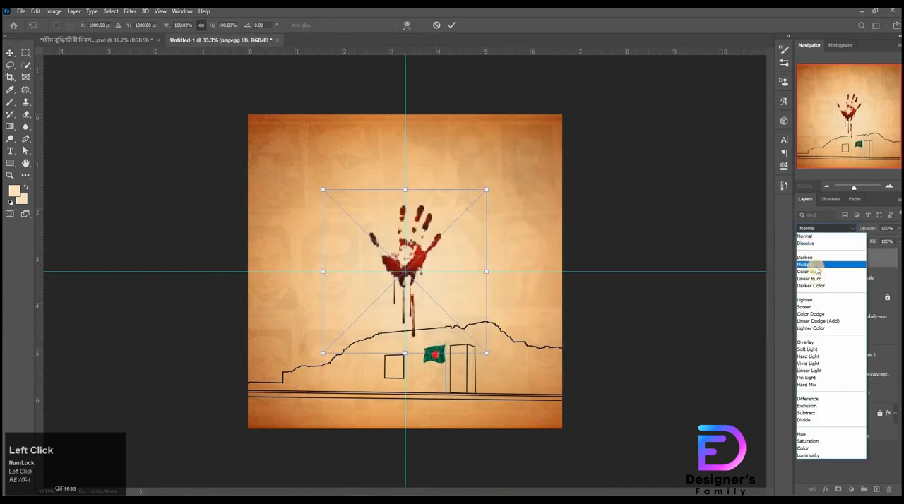
pyautogui.click(816, 265)
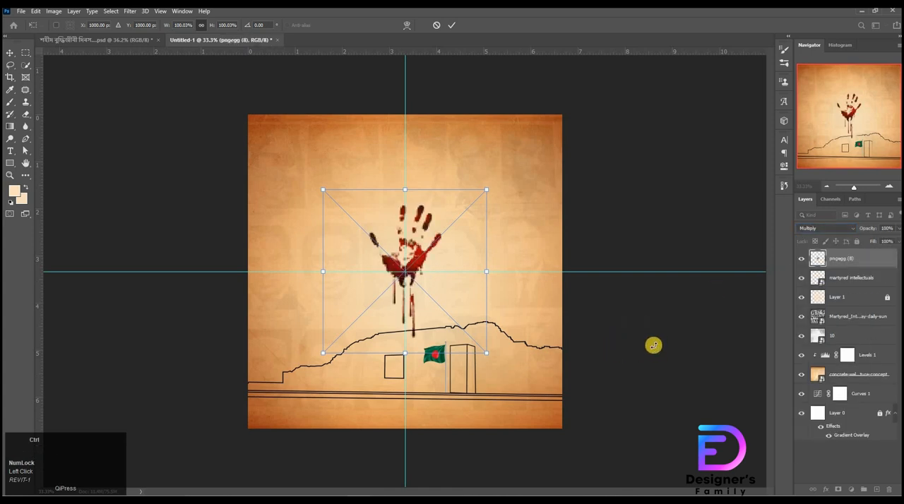
# Step: Scale the handprint down to about 23.79% and position it on the memorial wall beside the doorway
pyautogui.moveTo(405, 188); pyautogui.dragTo(405, 256)
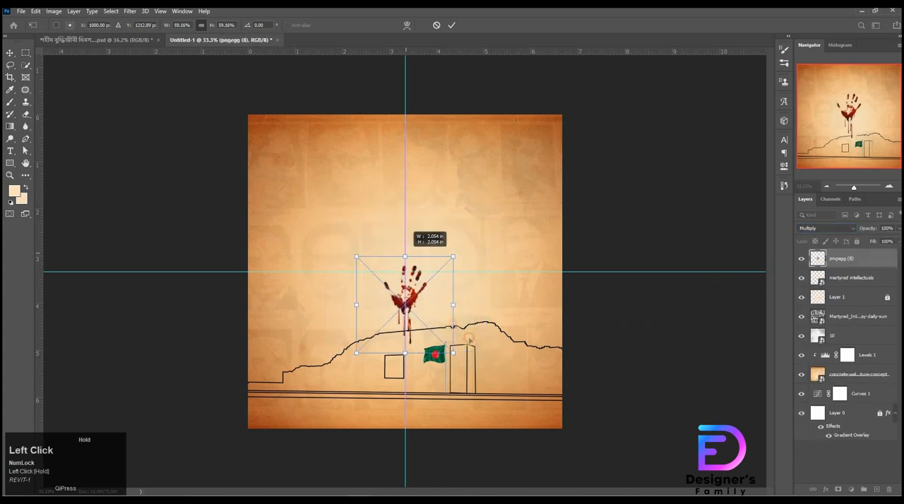
pyautogui.moveTo(411, 296); pyautogui.dragTo(485, 352)
pyautogui.moveTo(529, 345); pyautogui.dragTo(560, 285)
pyautogui.moveTo(452, 337); pyautogui.dragTo(461, 259)
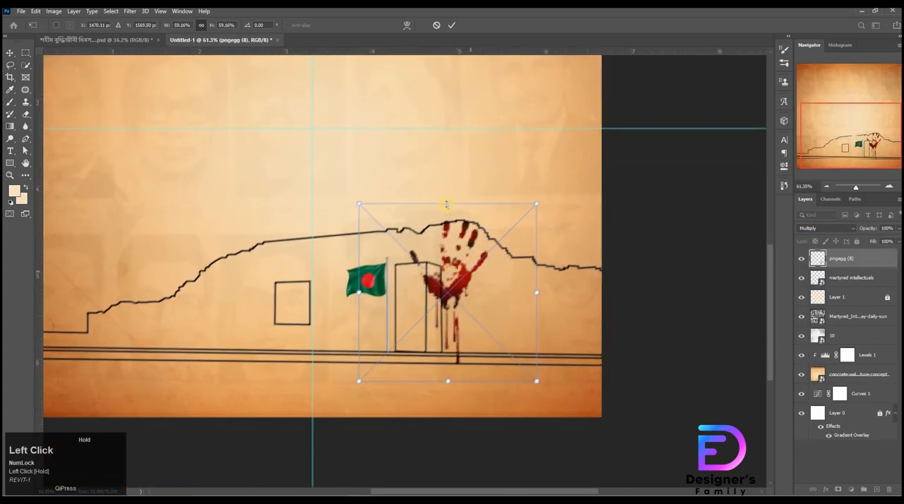
pyautogui.moveTo(449, 205); pyautogui.dragTo(464, 271)
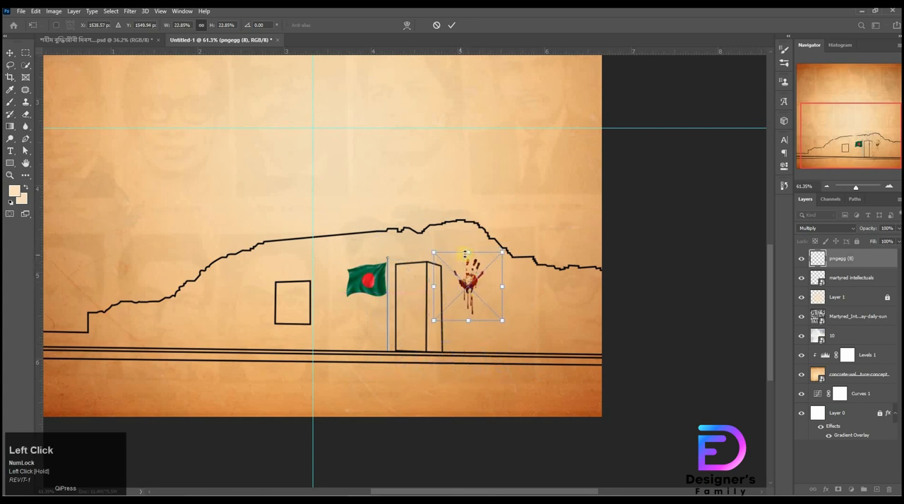
pyautogui.moveTo(467, 251); pyautogui.dragTo(479, 262)
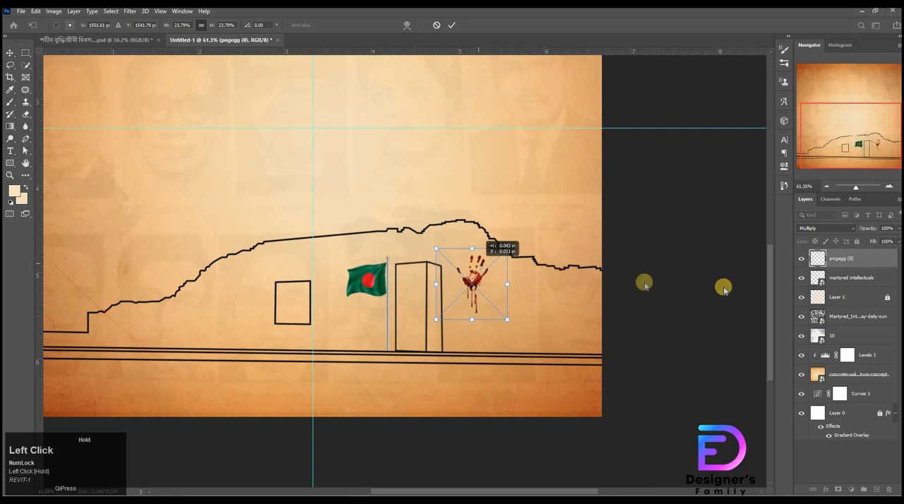
pyautogui.click(723, 290)
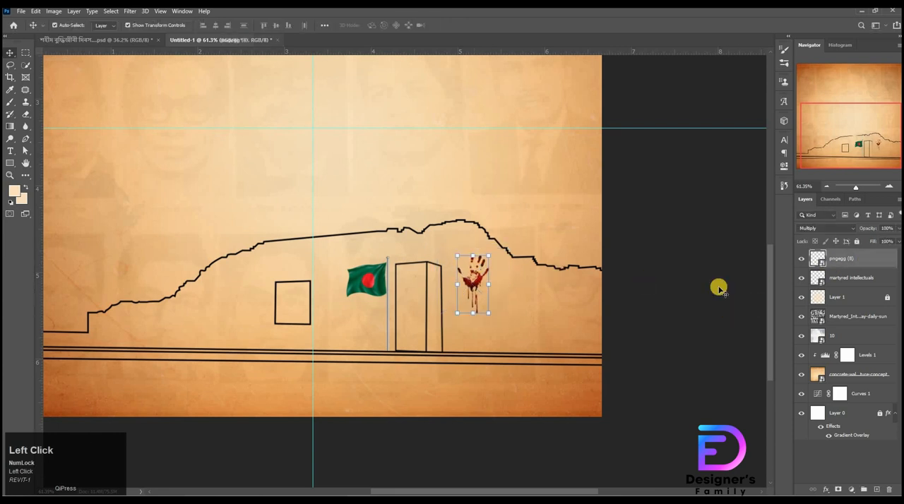
# Step: Paste the Bengali text group, scale it to about 94.19% and position it above the memorial outline
pyautogui.scroll(-3, 601, 311)
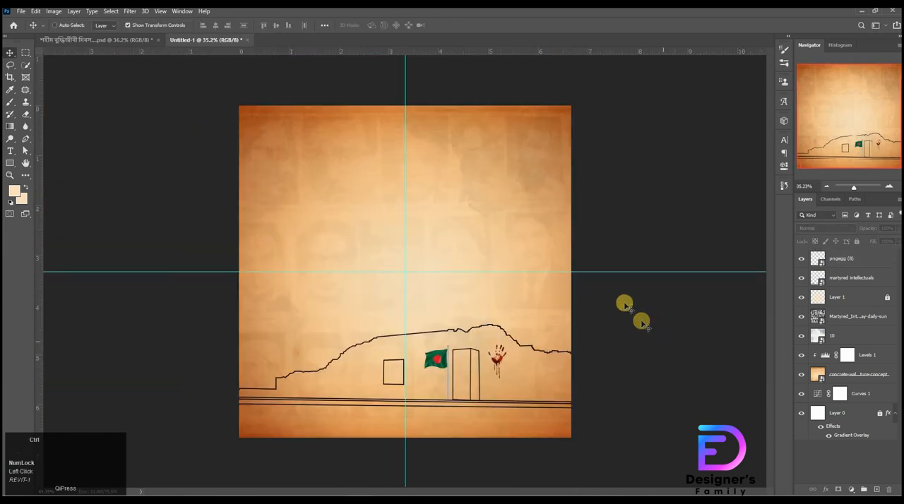
pyautogui.hotkey('ctrl', 'v')
pyautogui.hotkey('ctrl', 't')
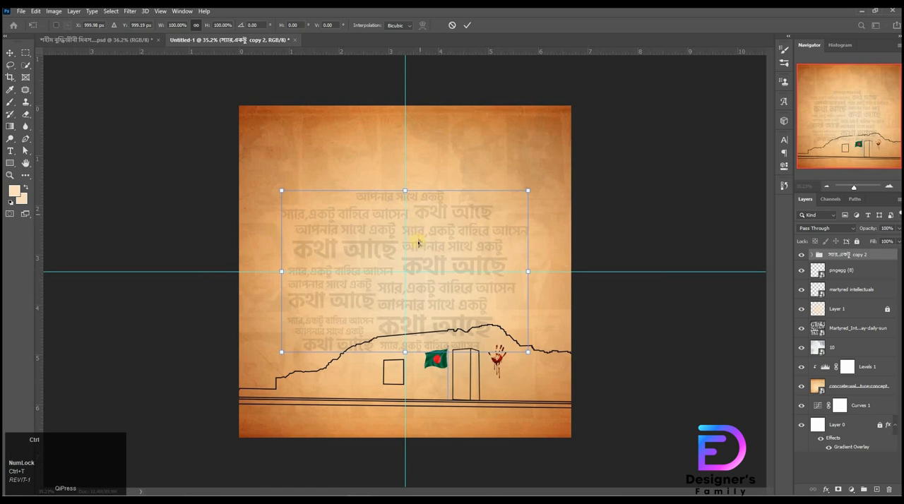
pyautogui.moveTo(433, 217)
pyautogui.mouseDown()
pyautogui.moveTo(422, 221)
pyautogui.moveTo(440, 214)
pyautogui.moveTo(431, 216)
pyautogui.mouseUp()
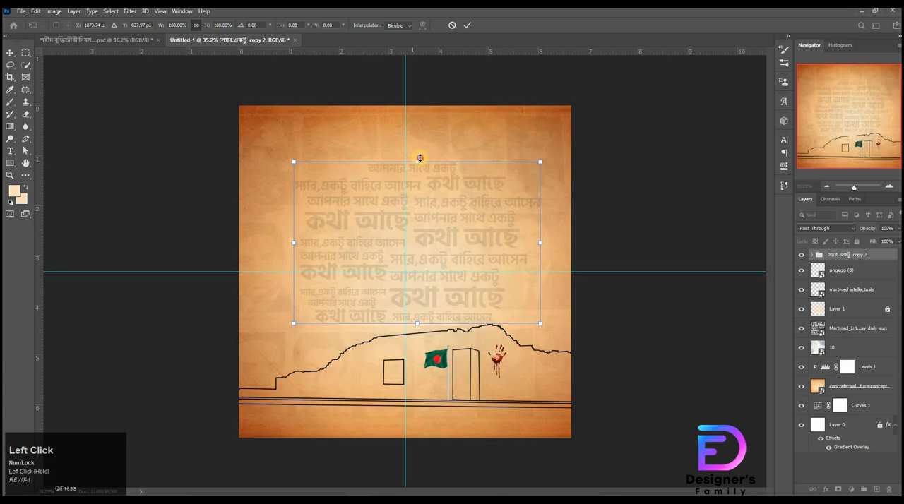
pyautogui.moveTo(420, 162); pyautogui.dragTo(420, 171)
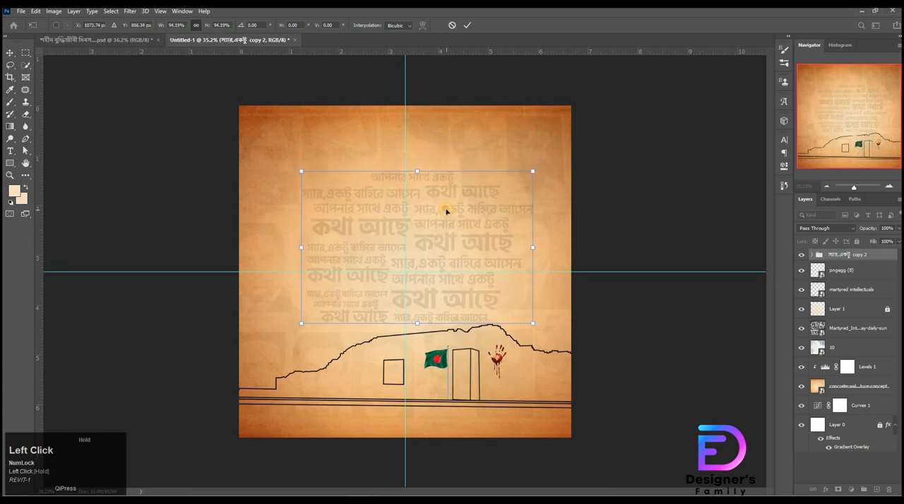
pyautogui.moveTo(446, 210); pyautogui.dragTo(444, 209)
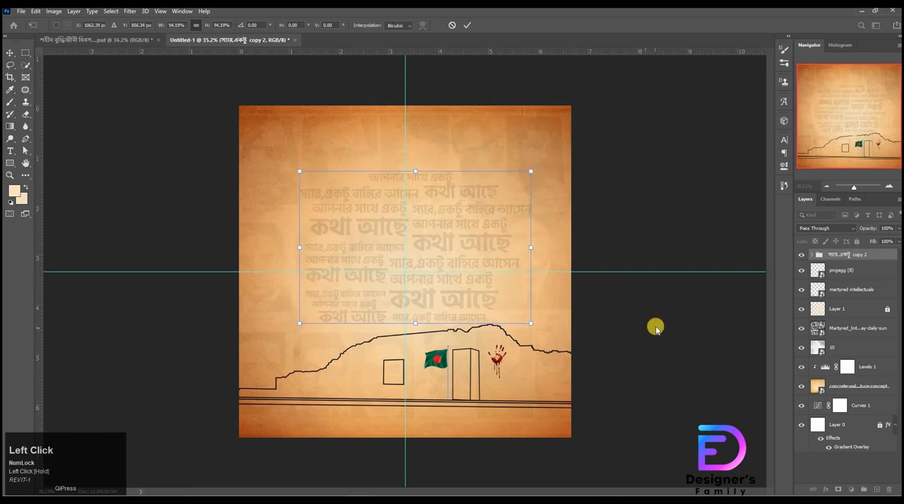
# Step: Nudge the Bengali text group slightly upward above the memorial outline and apply the transform
pyautogui.press('Up')
pyautogui.press('Up')
pyautogui.press('Up')
pyautogui.press('Left')
pyautogui.press('Left')
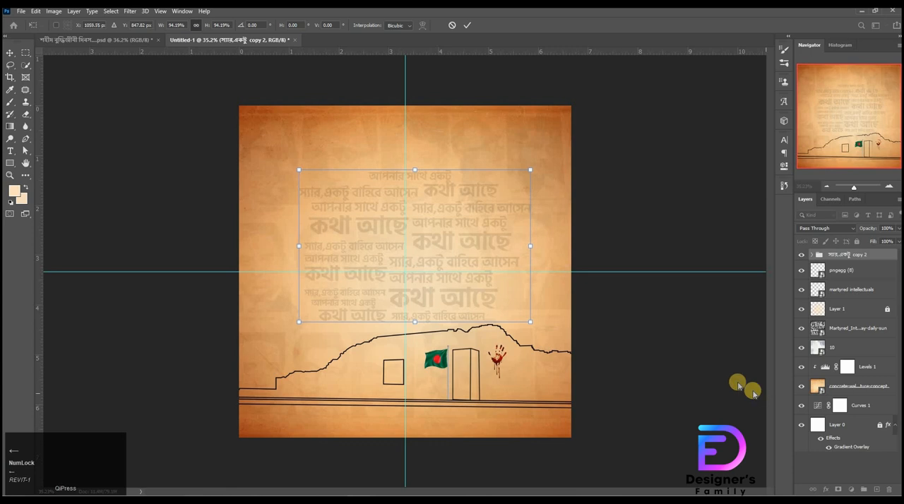
pyautogui.press('Right')
pyautogui.press('Right')
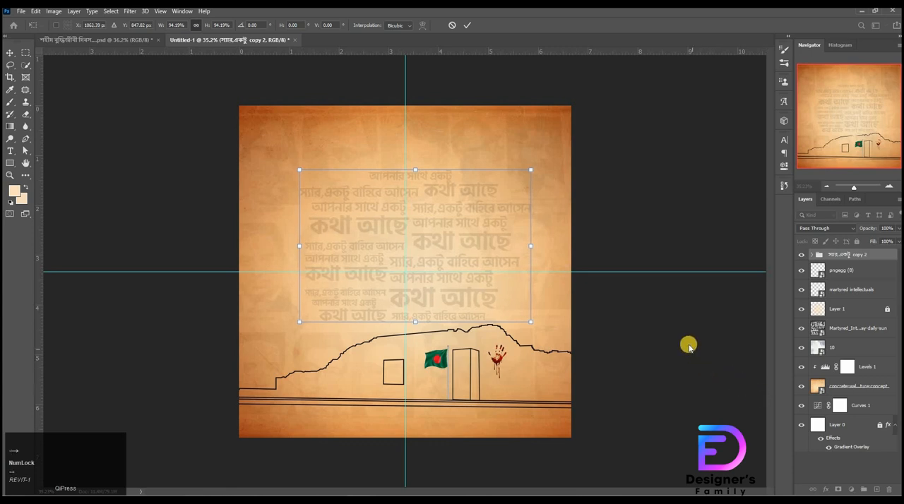
pyautogui.click(703, 344)
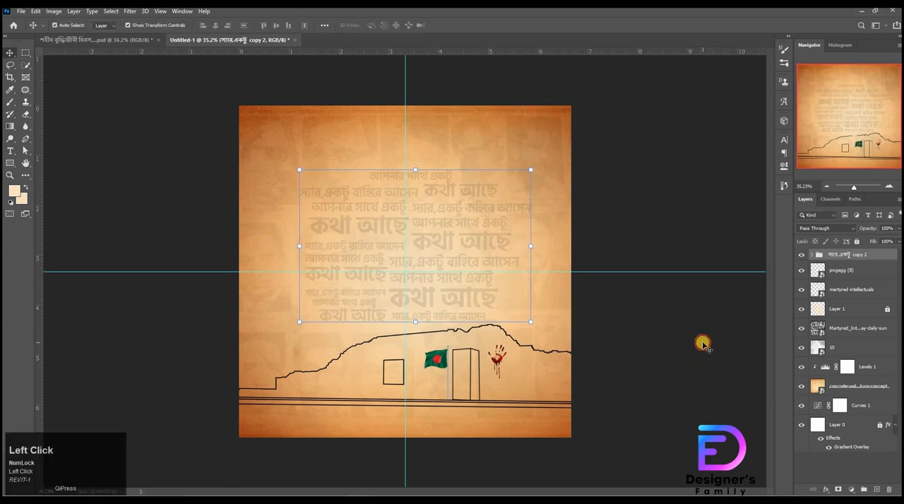
pyautogui.click(702, 344)
# Step: Check the opacity and fill of the first text layer inside the Bengali text group
pyautogui.click(851, 253)
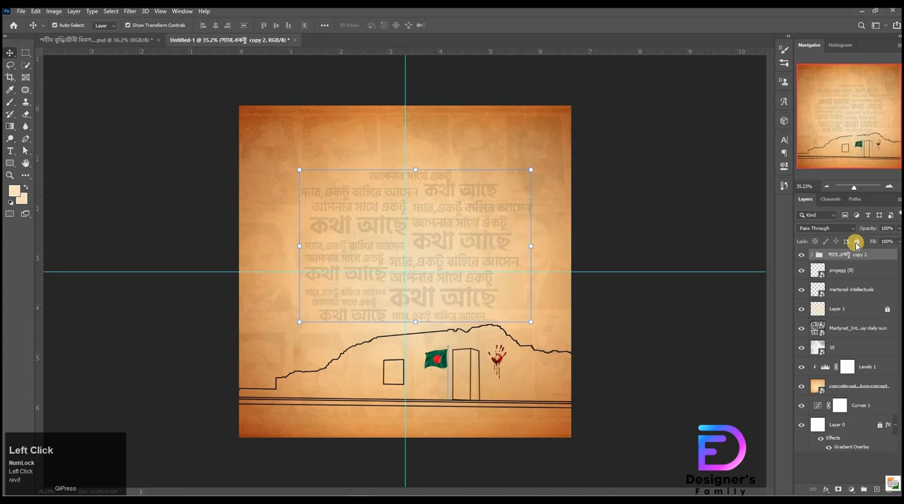
pyautogui.click(814, 255)
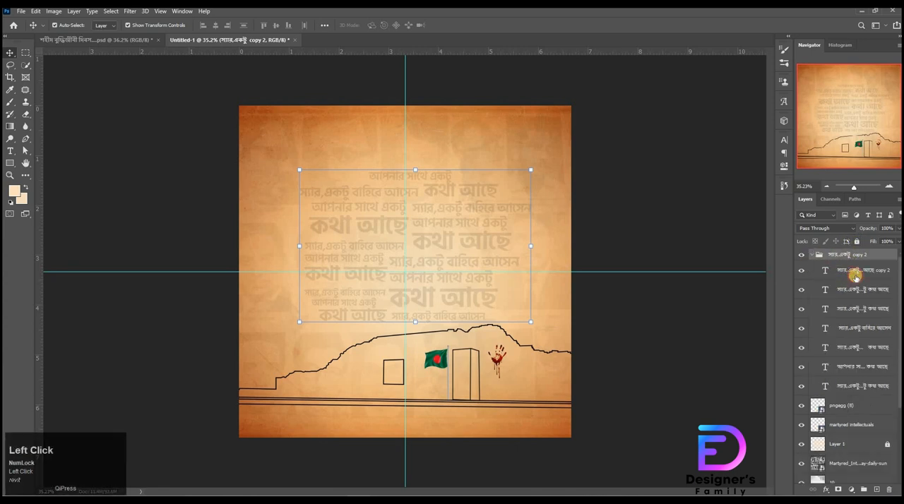
pyautogui.click(854, 271)
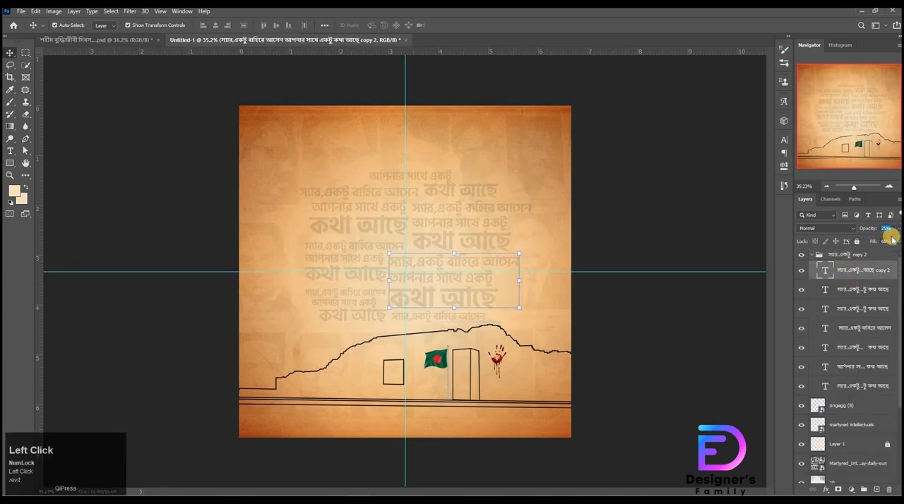
pyautogui.click(887, 241)
# Step: Copy the numeral ১৪ from the first line of text.txt in Notepad and return to the poster in Photoshop
pyautogui.click(443, 489)
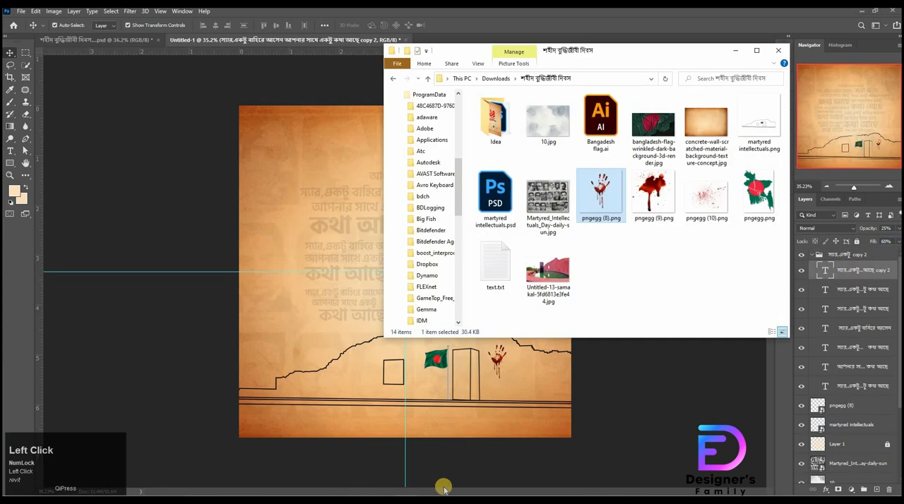
pyautogui.click(440, 494)
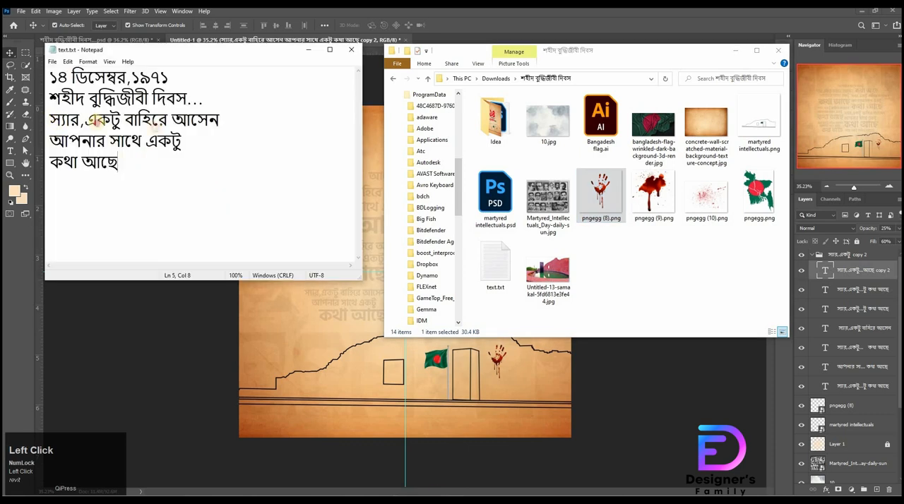
pyautogui.moveTo(51, 120); pyautogui.dragTo(262, 199)
pyautogui.click(262, 198)
pyautogui.click(736, 54)
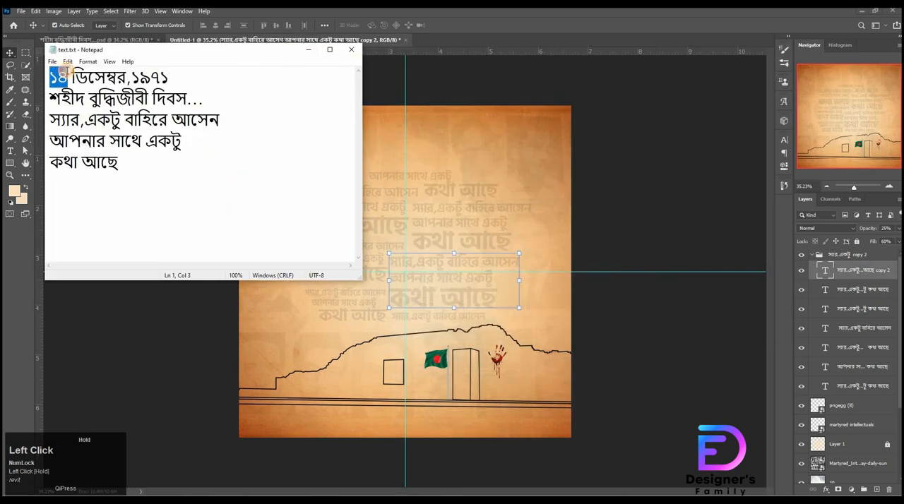
pyautogui.hotkey('ctrl', 'c')
pyautogui.click(308, 49)
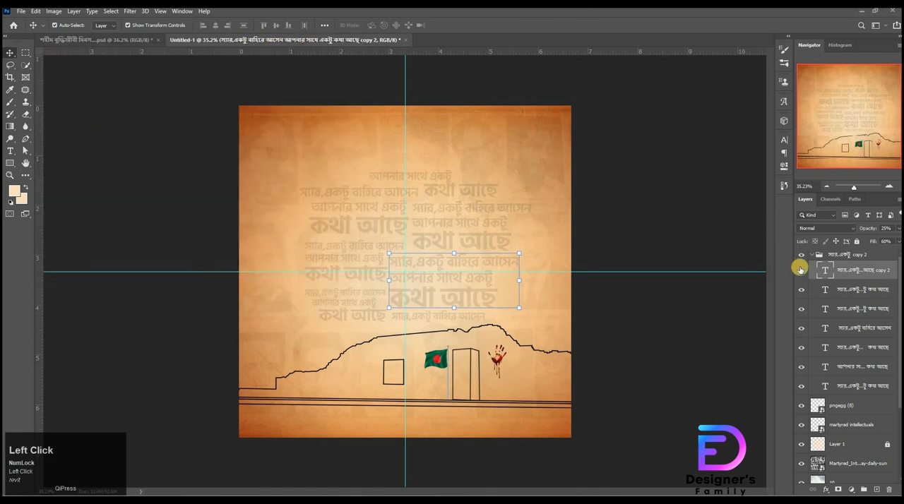
# Step: Collapse and lock the Bengali text group
pyautogui.click(831, 256)
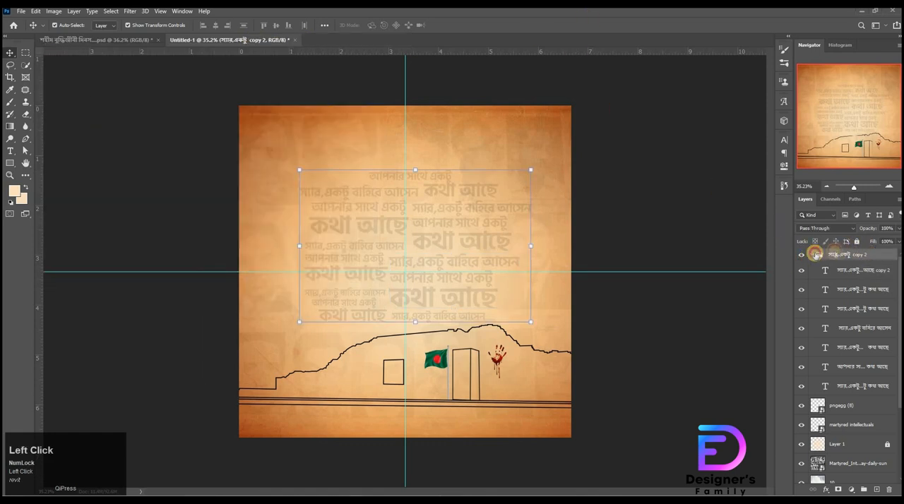
pyautogui.click(817, 254)
pyautogui.press('t')
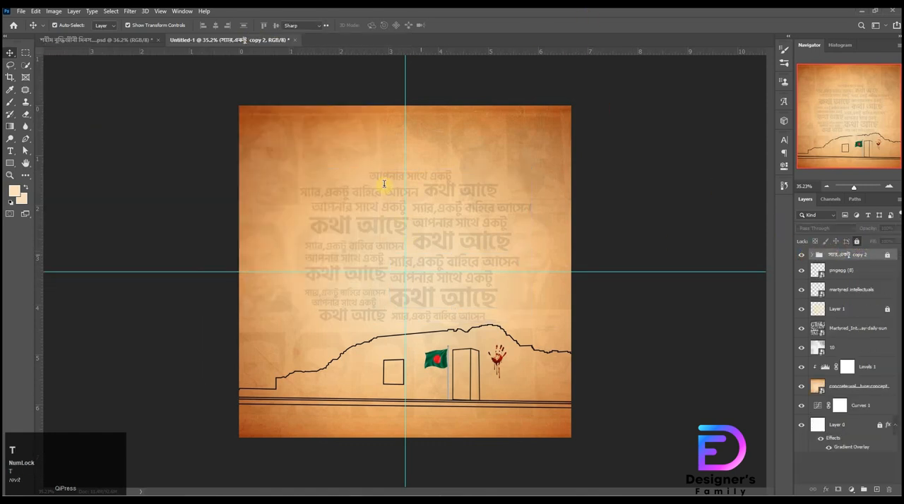
pyautogui.click(385, 187)
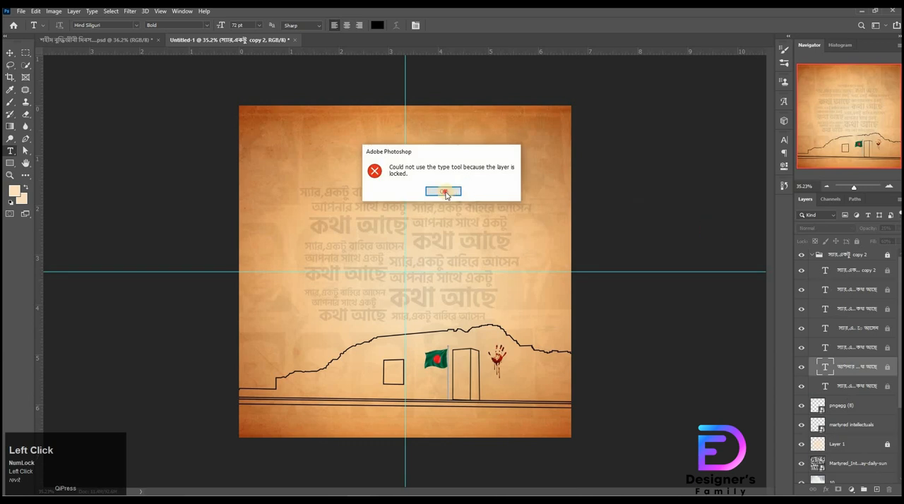
pyautogui.click(443, 192)
pyautogui.click(10, 52)
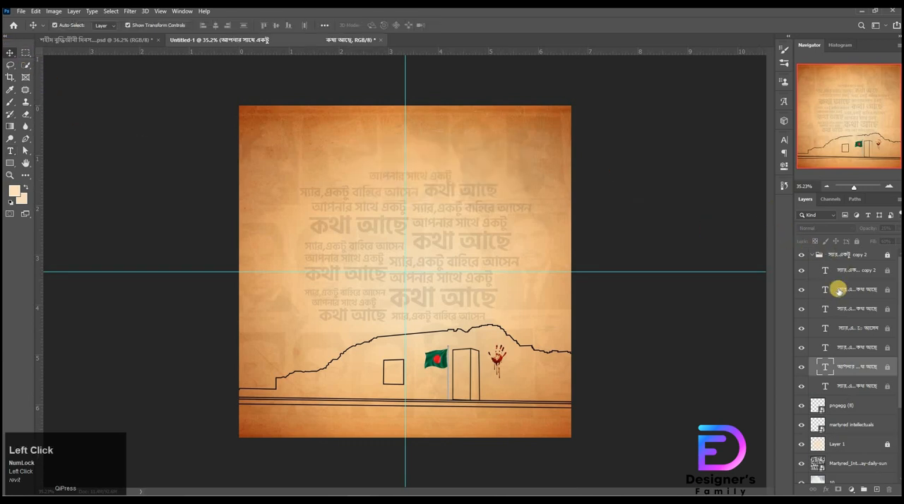
pyautogui.scroll(1, 814, 254)
pyautogui.click(815, 255)
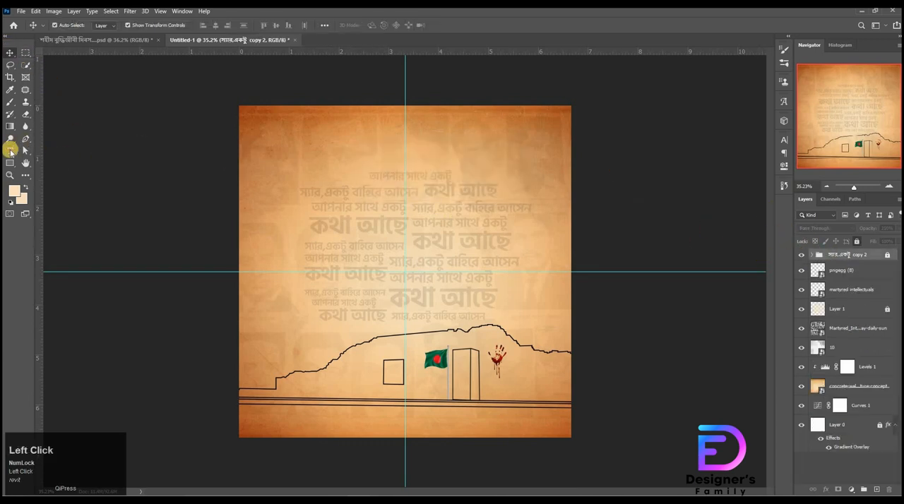
# Step: Add the text ১৪ in Hind Siliguri Bold at 145 pt near the canvas's upper edge and color it bright red
pyautogui.click(10, 150)
pyautogui.click(339, 115)
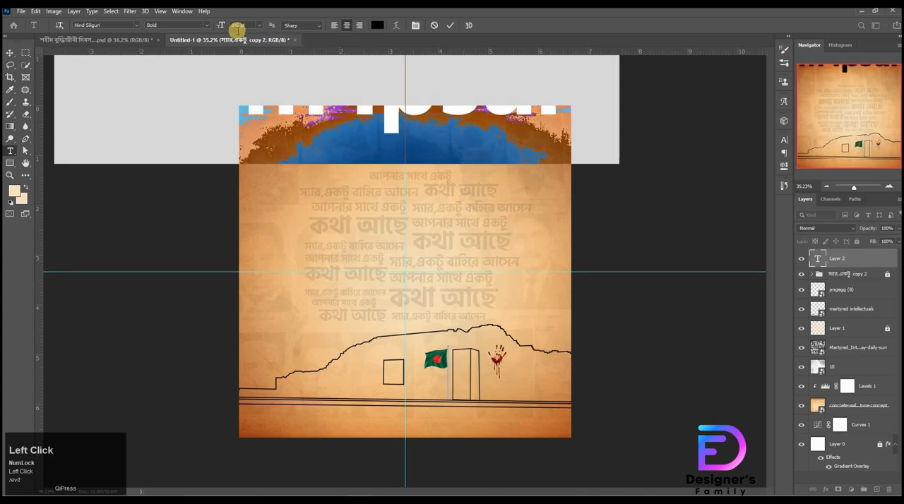
pyautogui.hotkey('ctrl', 'v')
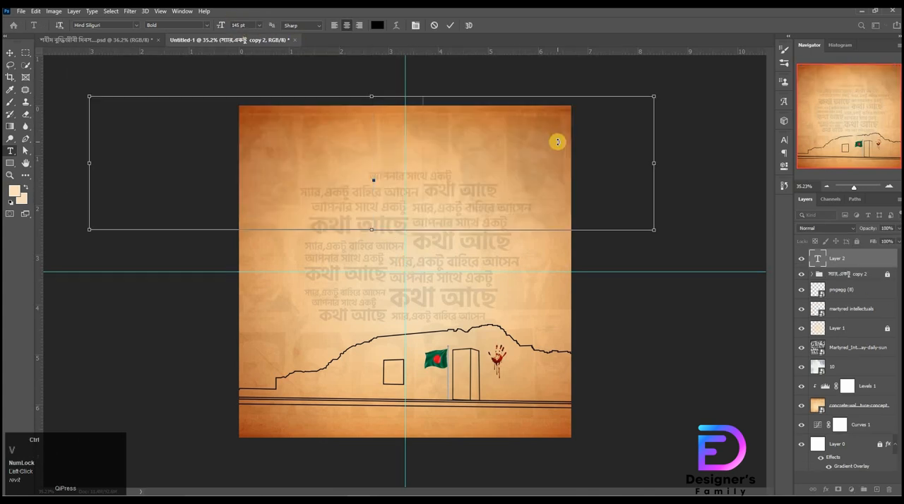
pyautogui.moveTo(348, 171); pyautogui.dragTo(471, 118)
pyautogui.click(378, 25)
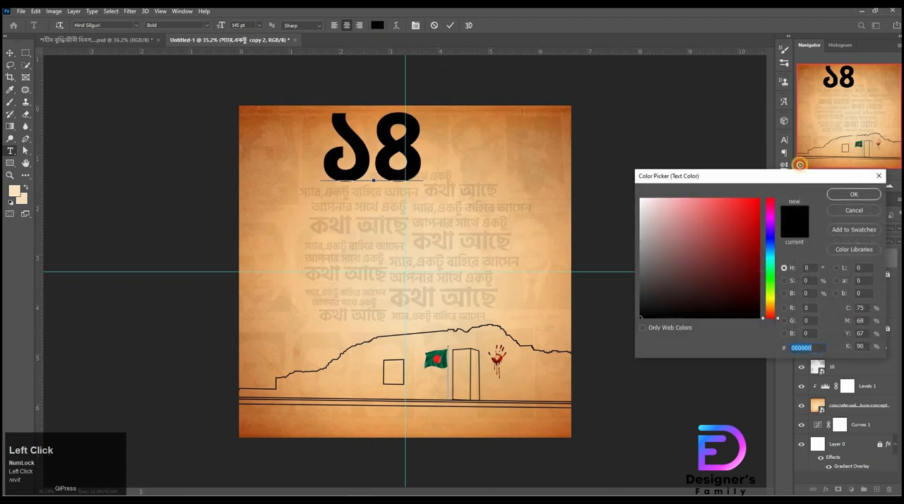
pyautogui.moveTo(757, 200); pyautogui.dragTo(796, 216)
pyautogui.click(854, 194)
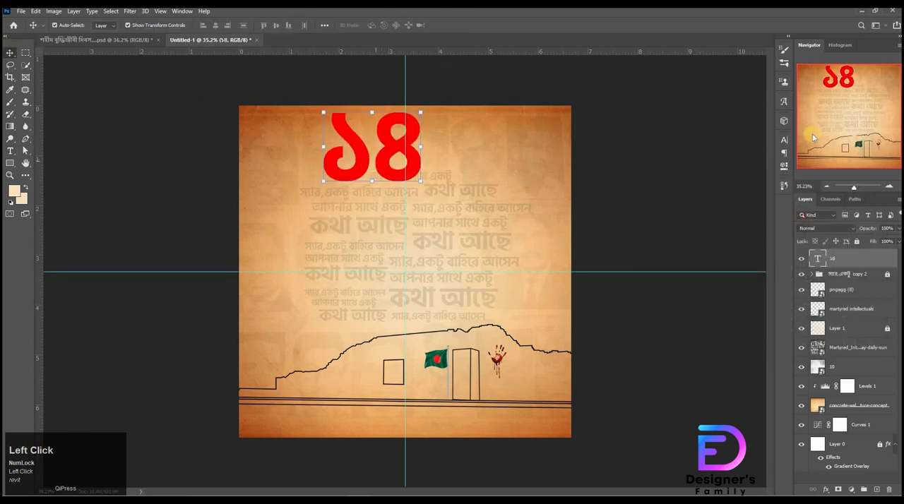
# Step: Center the red ১৪ on the canvas and move it straight up to sit just above the horizontal guide
pyautogui.click(782, 144)
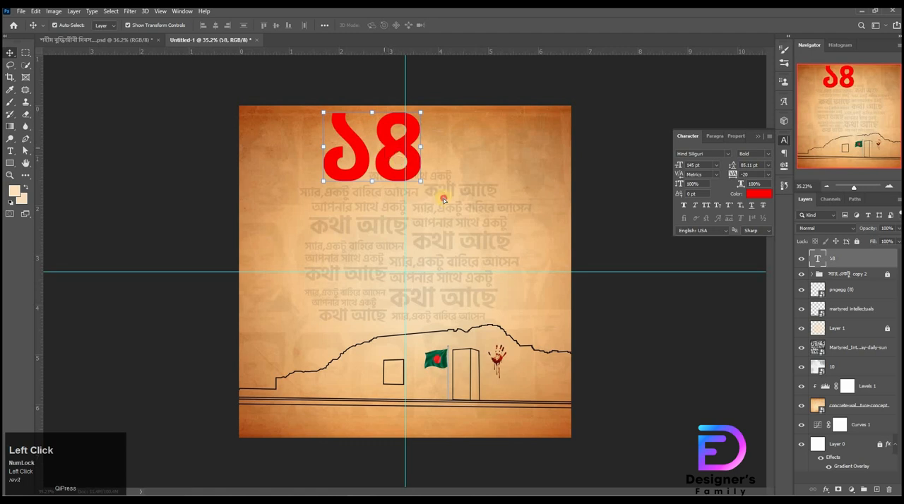
pyautogui.moveTo(387, 148); pyautogui.dragTo(439, 207)
pyautogui.hotkey('ctrl', 'a')
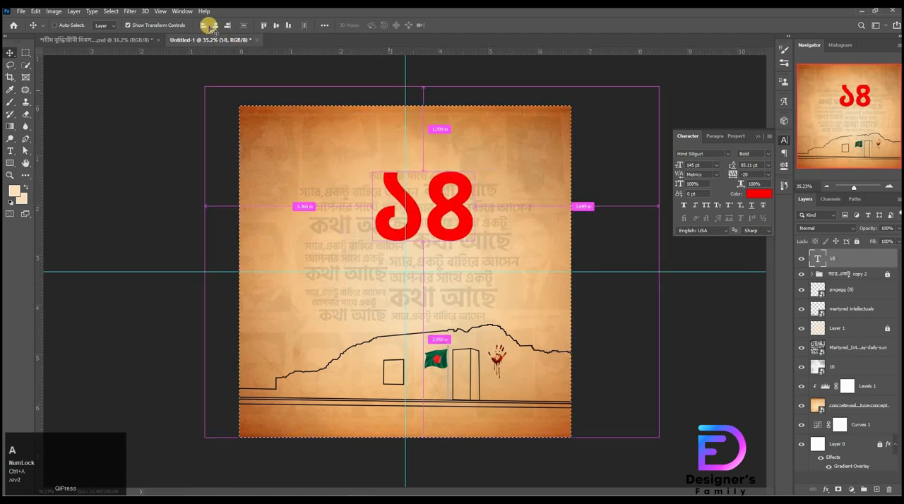
pyautogui.click(212, 26)
pyautogui.click(275, 26)
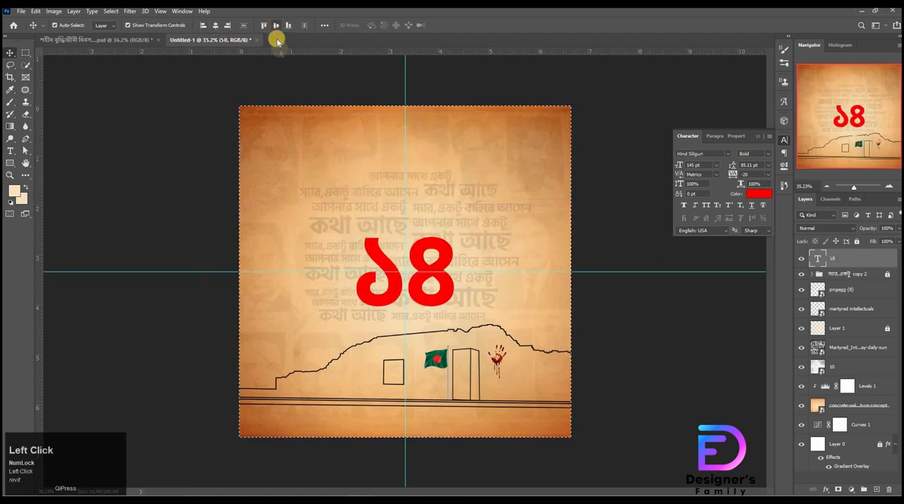
pyautogui.hotkey('ctrl', 'd')
pyautogui.hotkey('ctrl', 't')
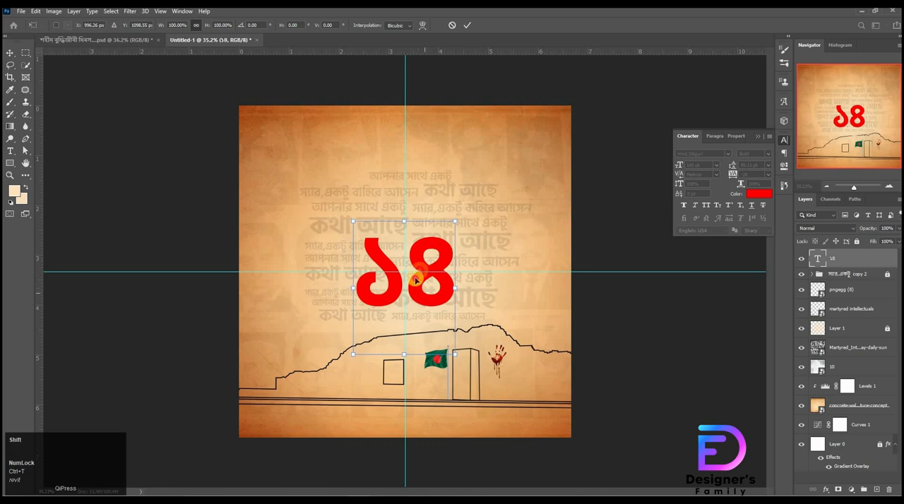
pyautogui.moveTo(417, 281); pyautogui.dragTo(431, 245)
# Step: Place the blood splatter image pngegg (9).png from the project folder over the red ১৪
pyautogui.click(388, 459)
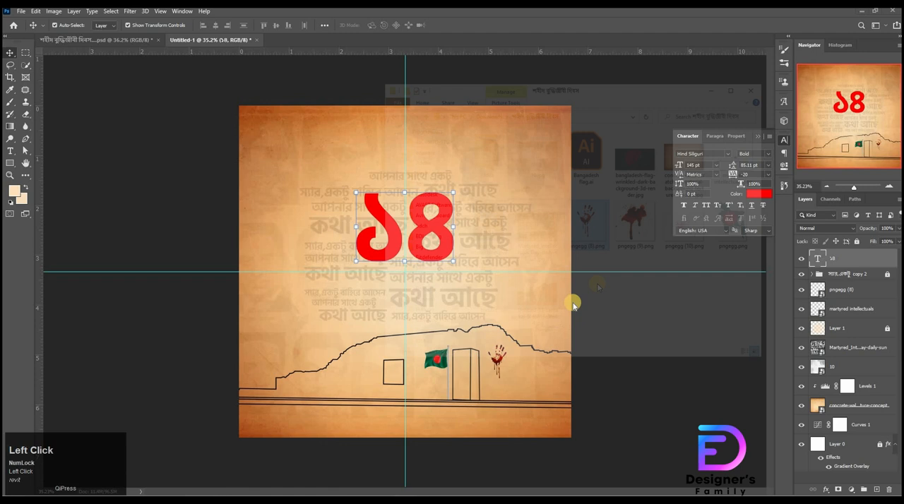
pyautogui.moveTo(654, 216); pyautogui.dragTo(300, 257)
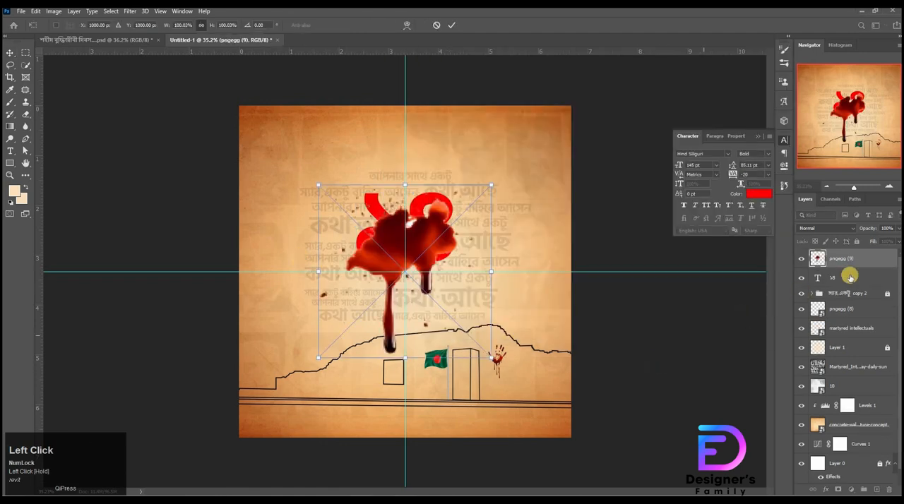
pyautogui.press('Return')
# Step: Apply a bright red Color Overlay in Normal mode at 100% opacity to the blood splatter
pyautogui.doubleClick(876, 263)
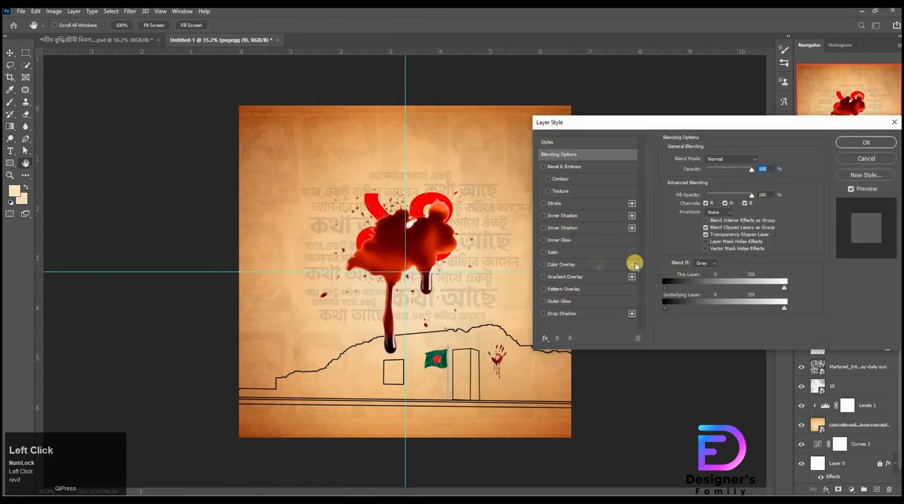
pyautogui.click(559, 267)
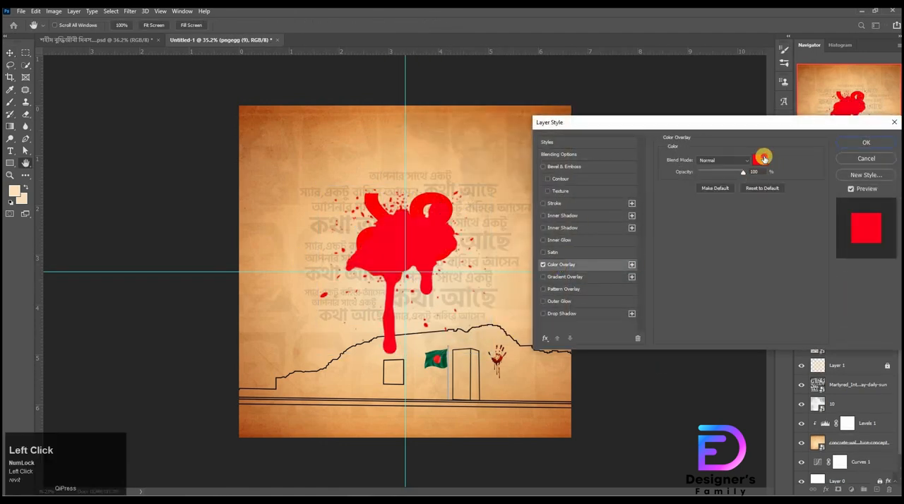
pyautogui.click(763, 159)
pyautogui.click(856, 190)
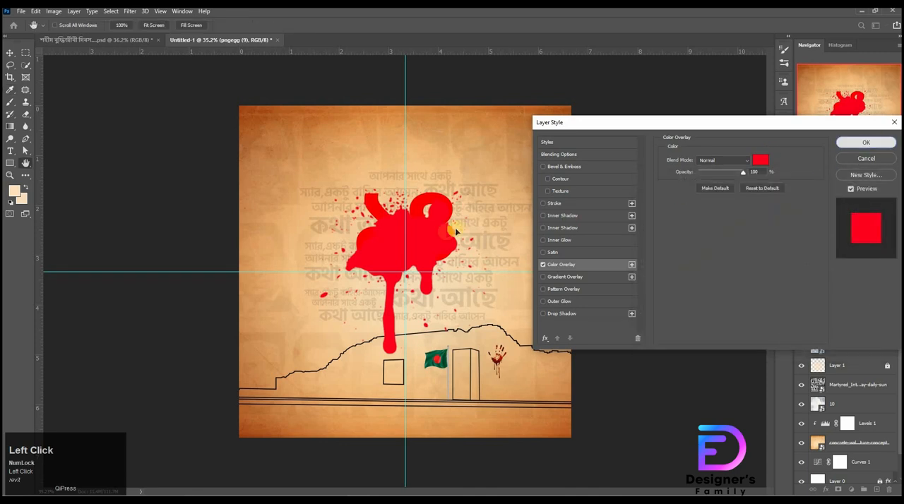
# Step: Flip the blood splatter horizontally
pyautogui.rightClick(437, 239)
pyautogui.click(413, 252)
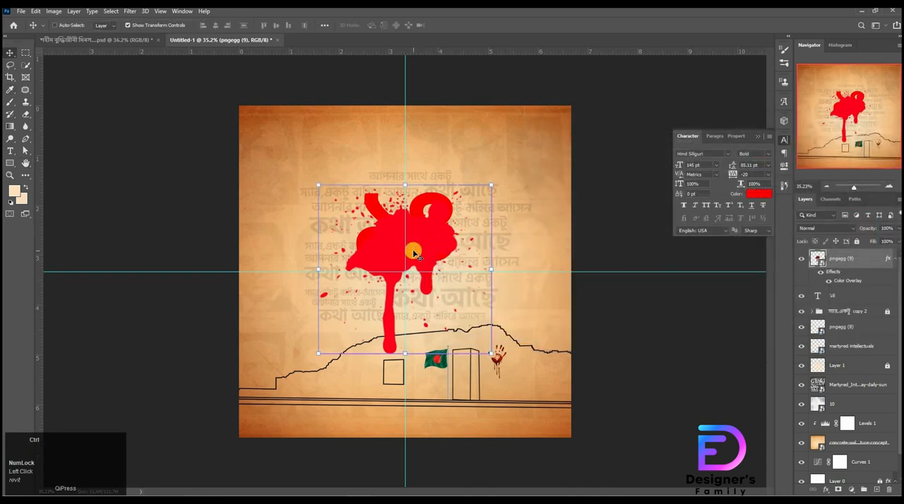
pyautogui.rightClick(414, 252)
pyautogui.click(438, 401)
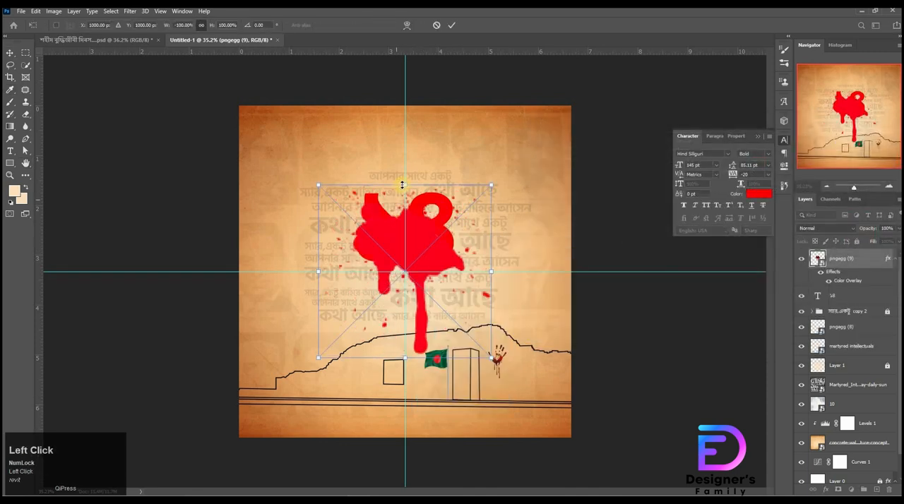
# Step: Scale the blood splatter down to about 38.47% and position it over the lower curve of the ১ digit
pyautogui.moveTo(403, 185); pyautogui.dragTo(422, 292)
pyautogui.keyDown('ctrl'); pyautogui.moveTo(344, 311); pyautogui.dragTo(472, 207); pyautogui.keyUp('ctrl')
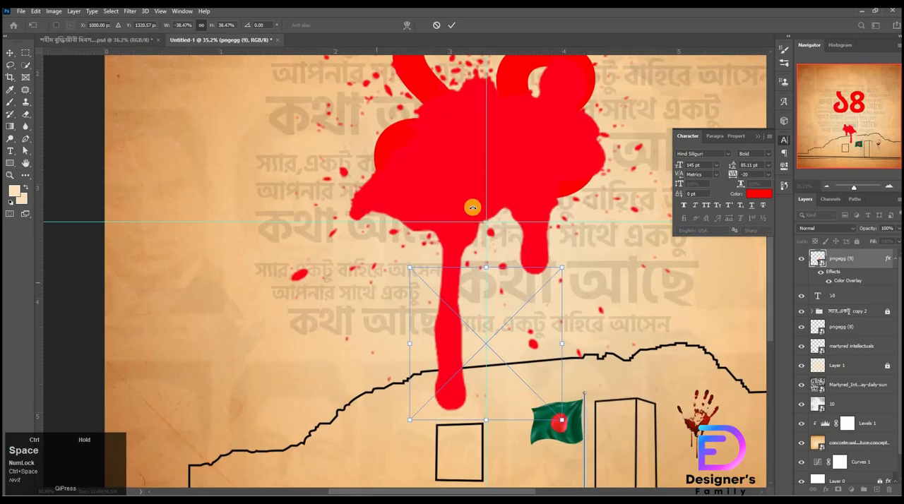
pyautogui.moveTo(488, 318); pyautogui.dragTo(405, 207)
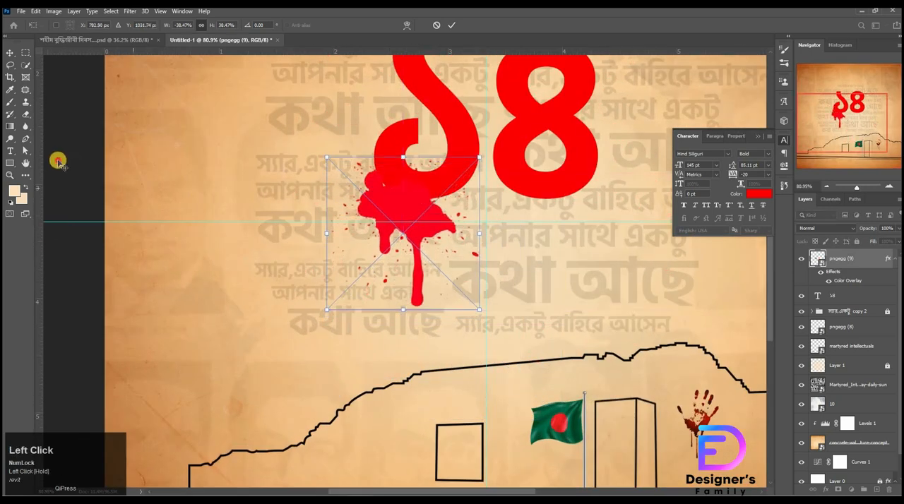
pyautogui.click(58, 162)
# Step: Set the blood splatter's Color Overlay color to ff0000 to match the red ১৪
pyautogui.doubleClick(848, 280)
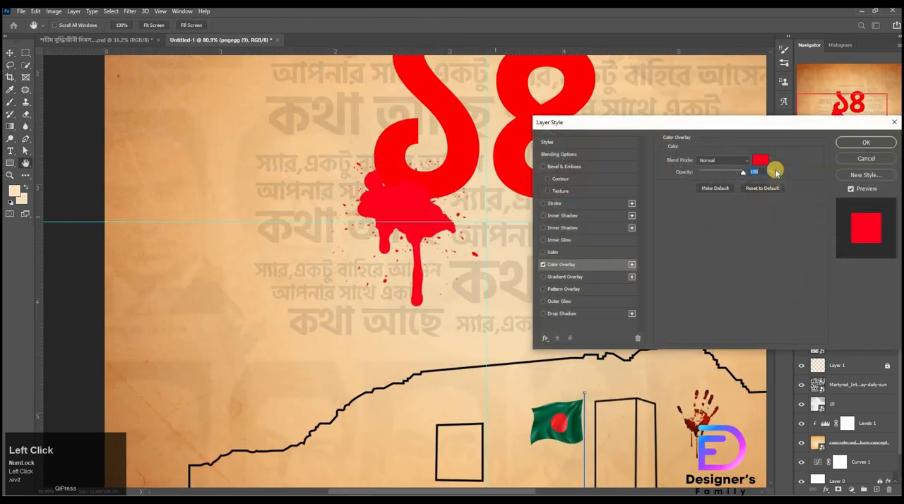
pyautogui.click(761, 161)
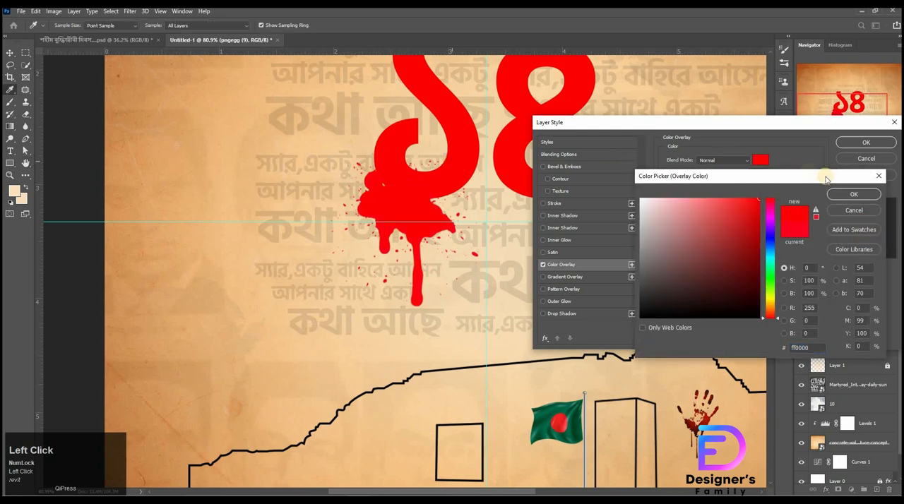
pyautogui.click(854, 194)
pyautogui.click(866, 142)
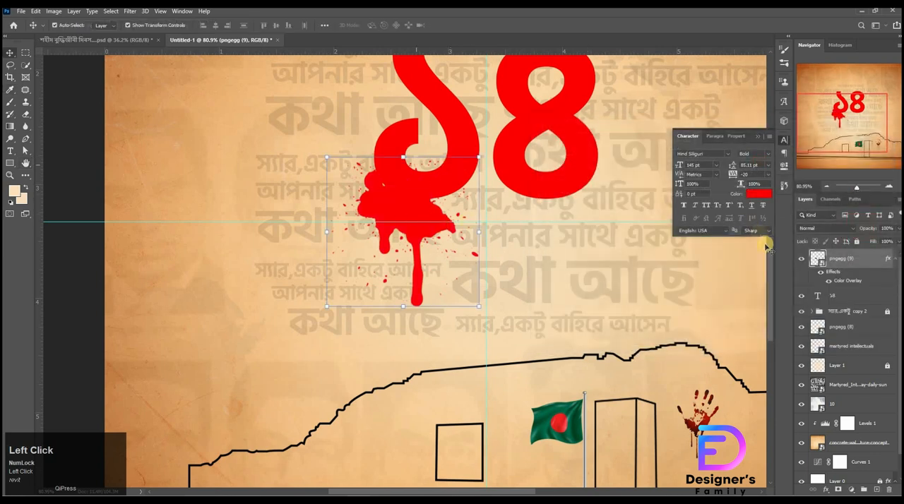
# Step: Move the blood splatter layer beneath the ১৪ text, scale it to 28.51%, and position it under the ১ digit's lower curve
pyautogui.moveTo(845, 278); pyautogui.dragTo(846, 310)
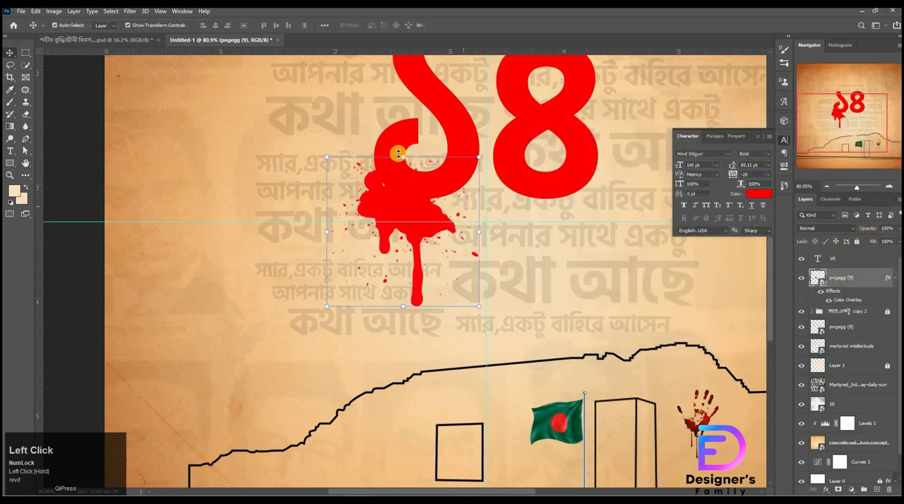
pyautogui.moveTo(400, 167); pyautogui.dragTo(419, 188)
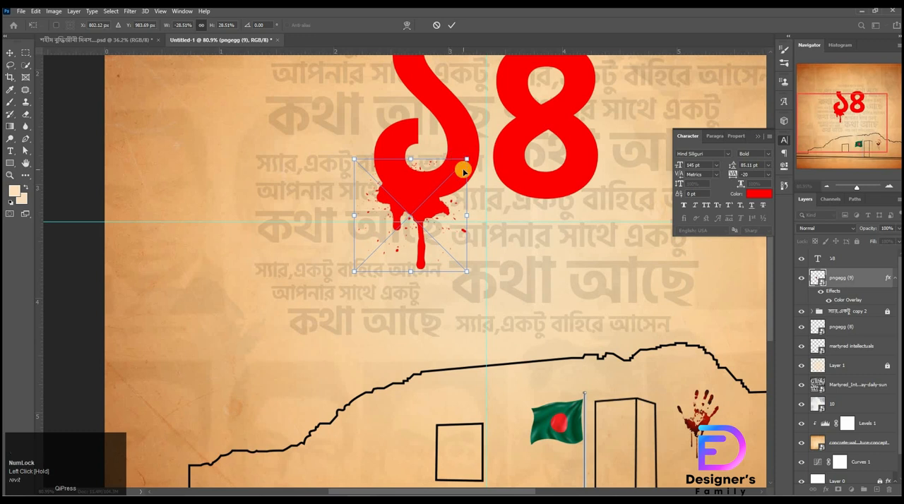
pyautogui.press('Left')
pyautogui.press('Left')
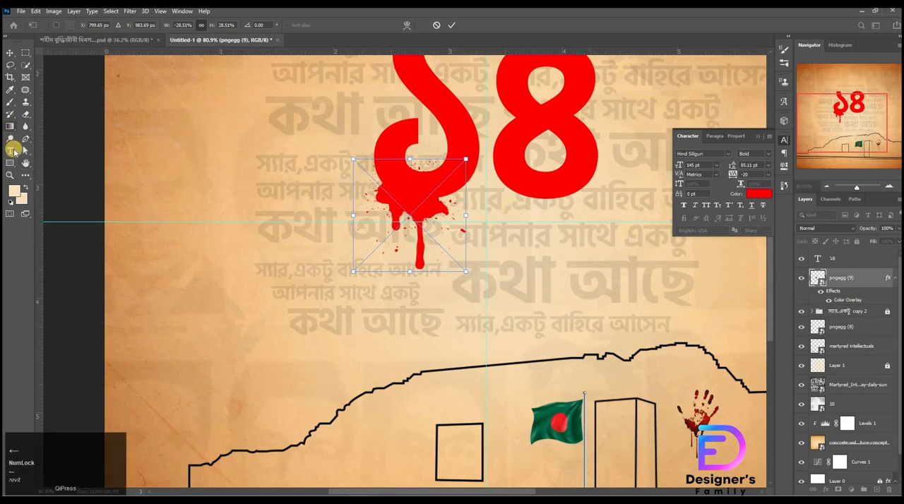
# Step: Rasterize the blood splatter and erase the specks inside the hook of the ১ with the Eraser tool
pyautogui.rightClick(26, 114)
pyautogui.click(57, 110)
pyautogui.click(443, 194)
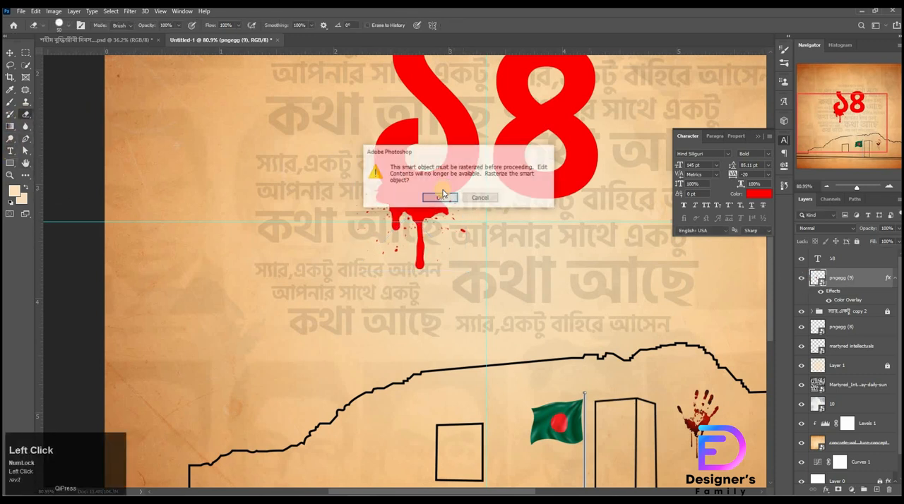
pyautogui.click(442, 197)
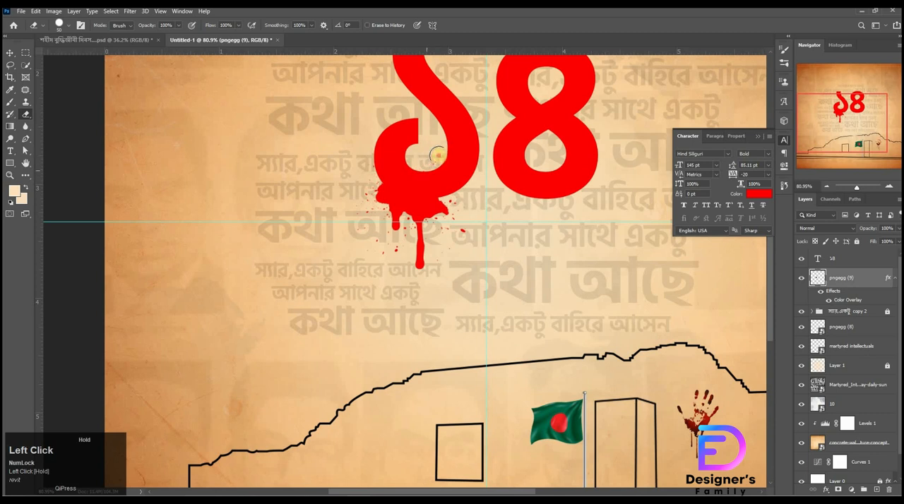
pyautogui.moveTo(415, 163)
pyautogui.mouseDown()
pyautogui.moveTo(439, 146)
pyautogui.moveTo(425, 173)
pyautogui.moveTo(401, 146)
pyautogui.mouseUp()
# Step: Duplicate the red ১৪ text below the original and set the copy's font size to 17 pt
pyautogui.click(6, 54)
pyautogui.moveTo(593, 160); pyautogui.dragTo(478, 199)
pyautogui.click(411, 215)
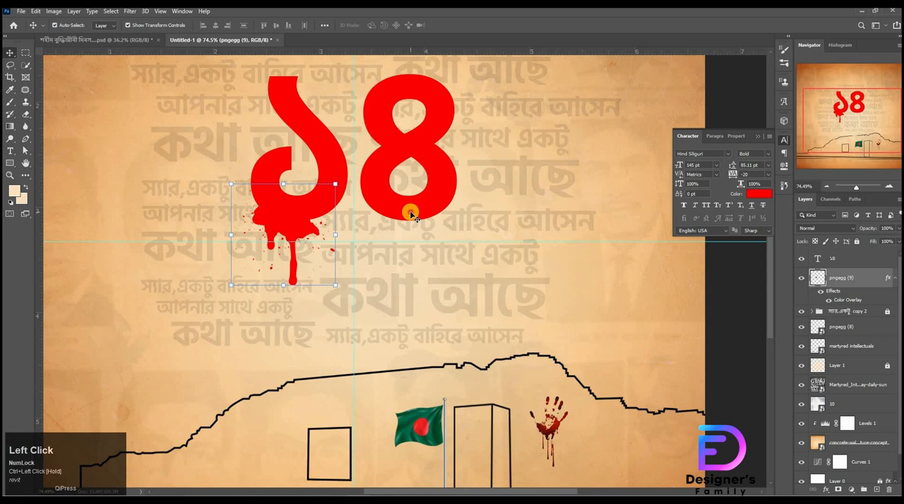
pyautogui.moveTo(411, 215); pyautogui.dragTo(447, 385)
pyautogui.press('t')
pyautogui.moveTo(288, 331); pyautogui.dragTo(497, 325)
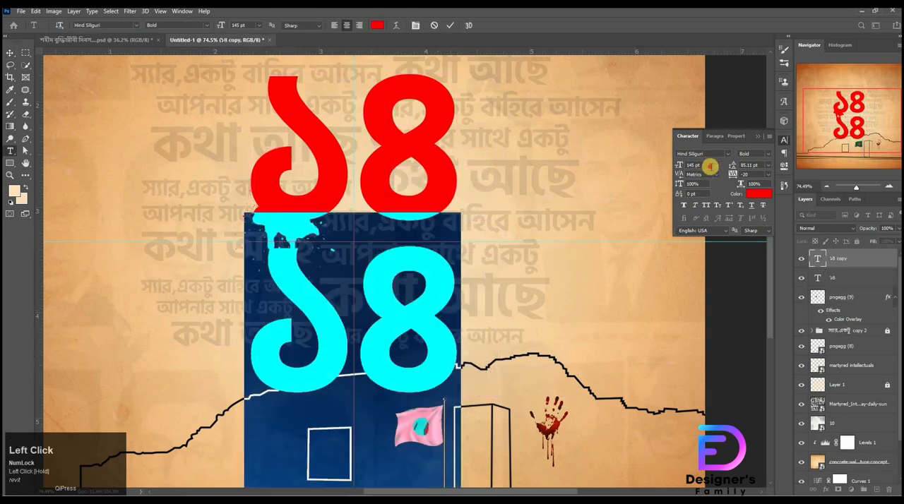
pyautogui.write('1')
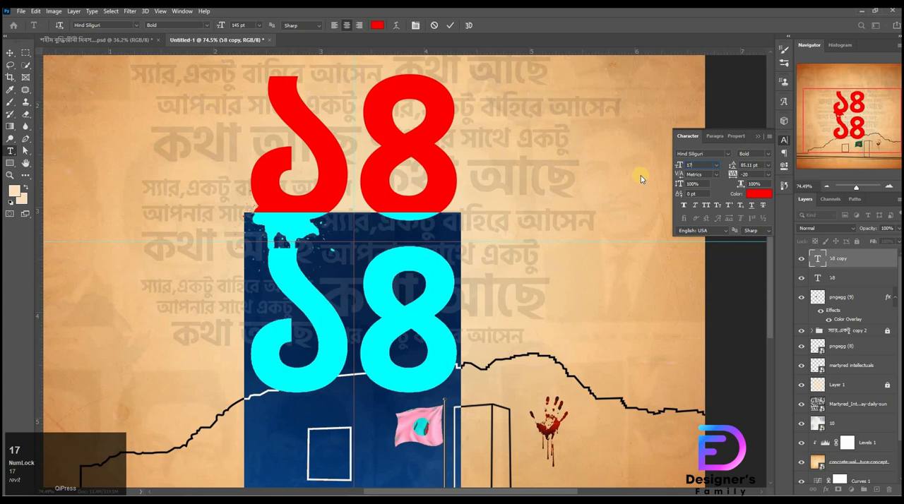
pyautogui.write('7')
pyautogui.press('Return')
# Step: Replace the small ১৪ copy's text with ডিসেম্বর,১৯৭১ copied from text.txt in Notepad
pyautogui.click(286, 501)
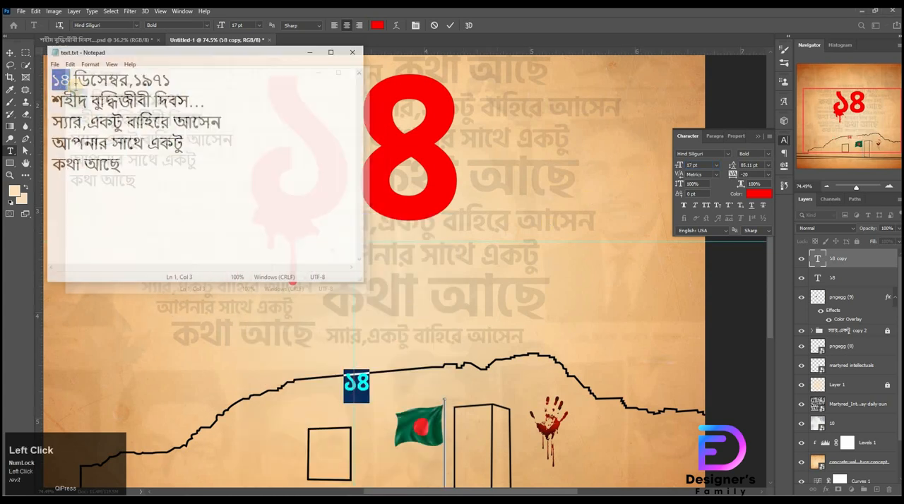
pyautogui.moveTo(72, 75); pyautogui.dragTo(202, 73)
pyautogui.hotkey('ctrl', 'c')
pyautogui.click(361, 395)
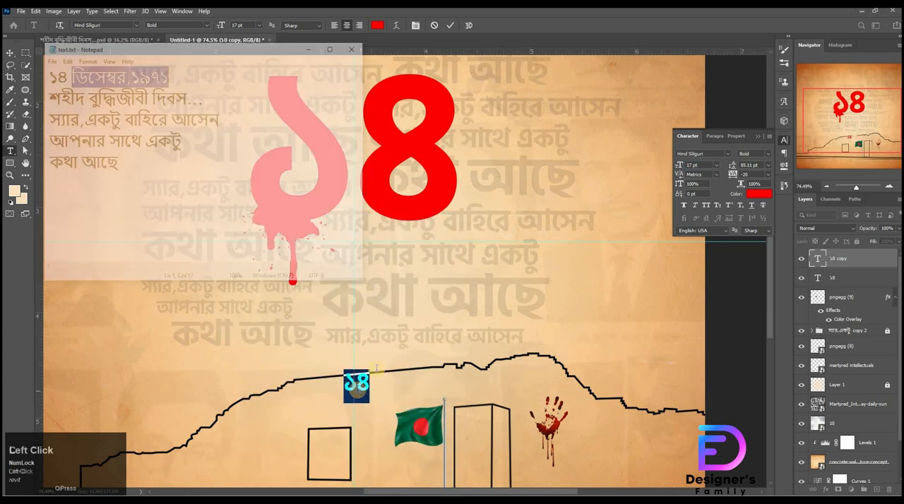
pyautogui.hotkey('ctrl', 'a')
pyautogui.hotkey('ctrl', 'v')
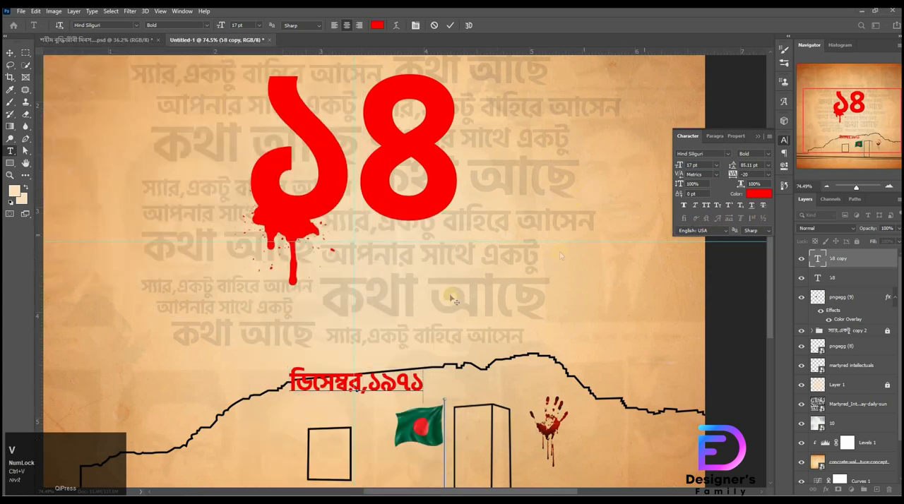
# Step: Set the ডিসেম্বর,১৯৭১ text color to black (000000)
pyautogui.hotkey('ctrl', 'a')
pyautogui.click(760, 192)
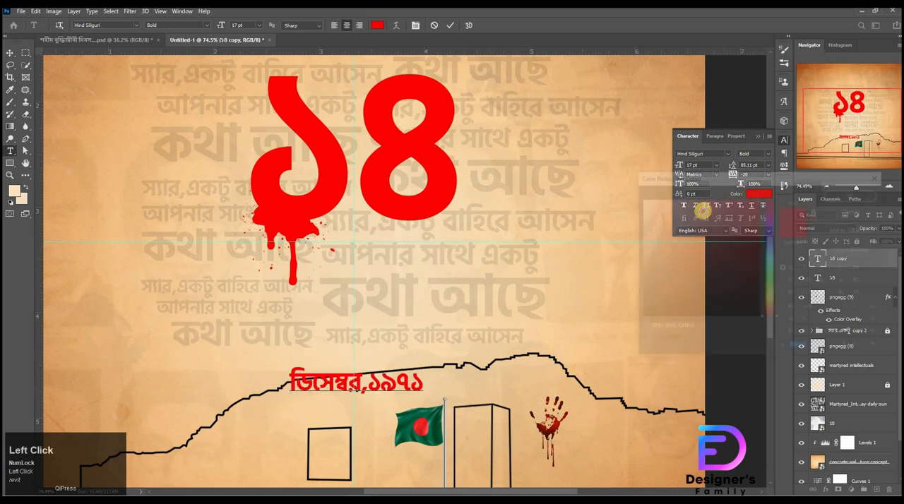
pyautogui.click(694, 210)
pyautogui.click(771, 308)
pyautogui.moveTo(660, 303); pyautogui.dragTo(569, 364)
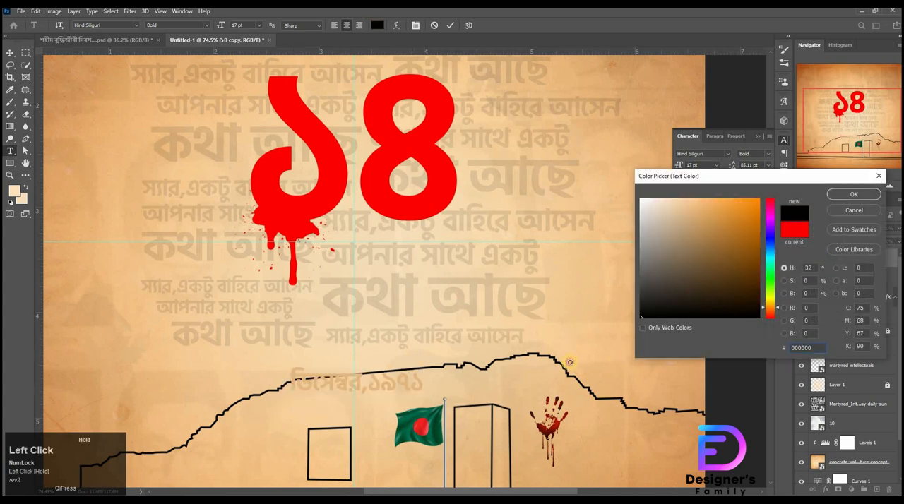
pyautogui.click(852, 194)
pyautogui.click(11, 51)
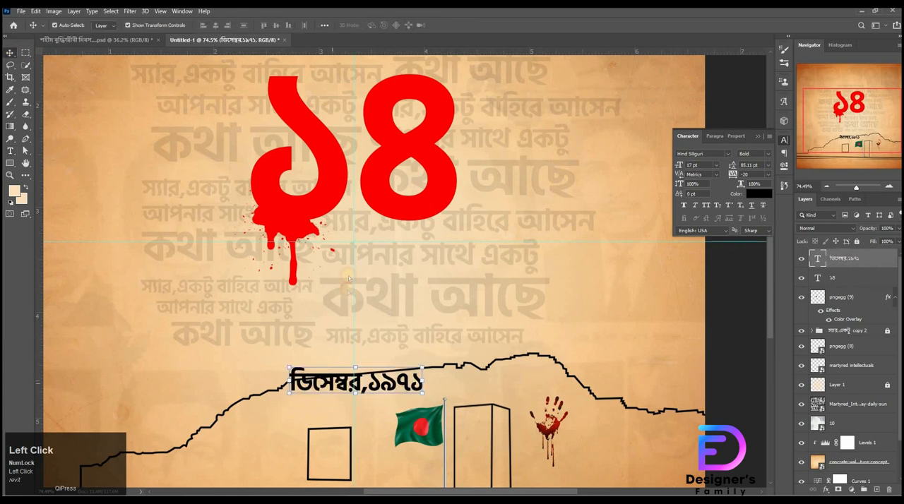
# Step: Move ডিসেম্বর,১৯৭১ beneath the ৪, add a vertical guide at the digit's right edge, and align the text's right edge with ১৪
pyautogui.moveTo(337, 383); pyautogui.dragTo(374, 248)
pyautogui.moveTo(40, 248); pyautogui.dragTo(421, 240)
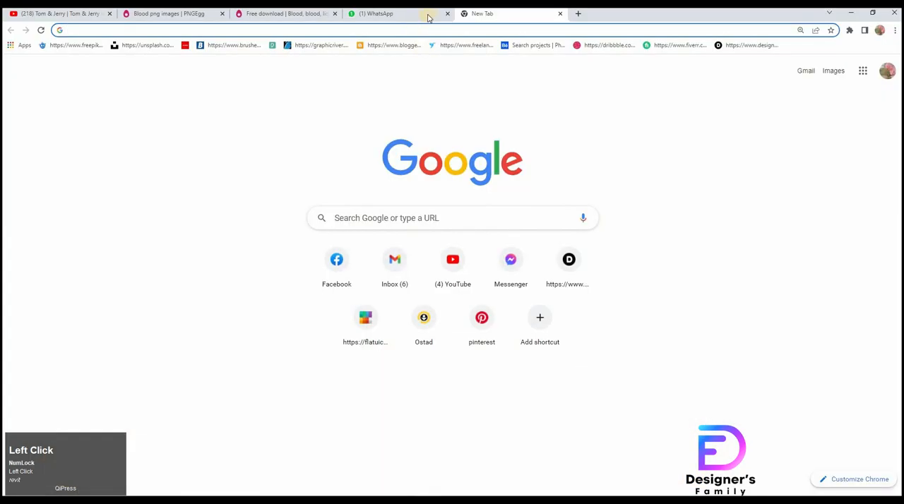
pyautogui.click(446, 13)
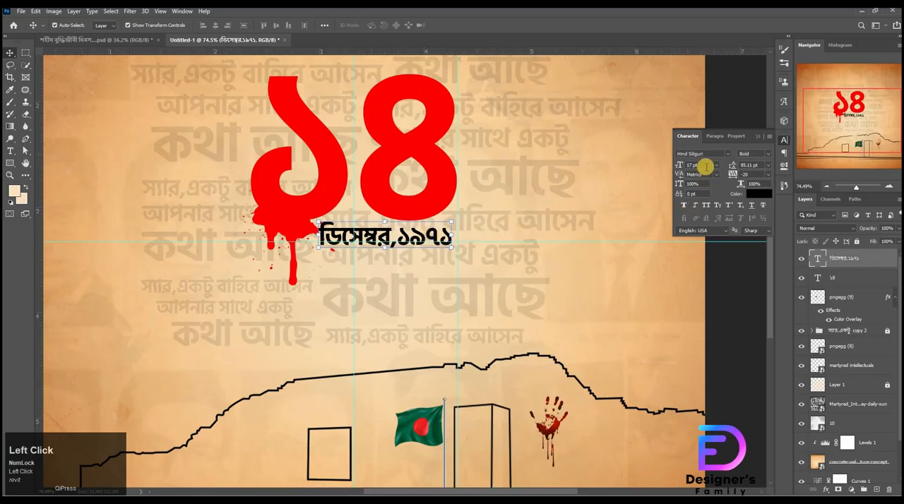
pyautogui.click(708, 165)
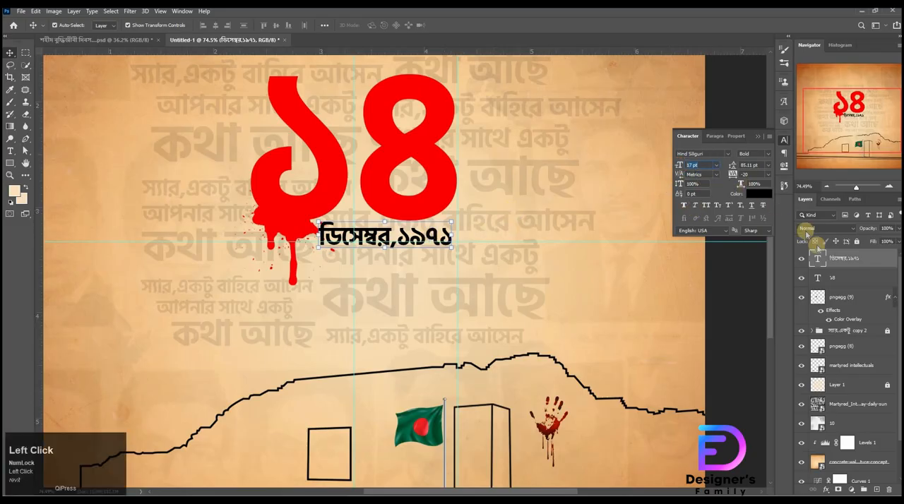
pyautogui.keyDown('shift'); pyautogui.click(837, 275); pyautogui.keyUp('shift')
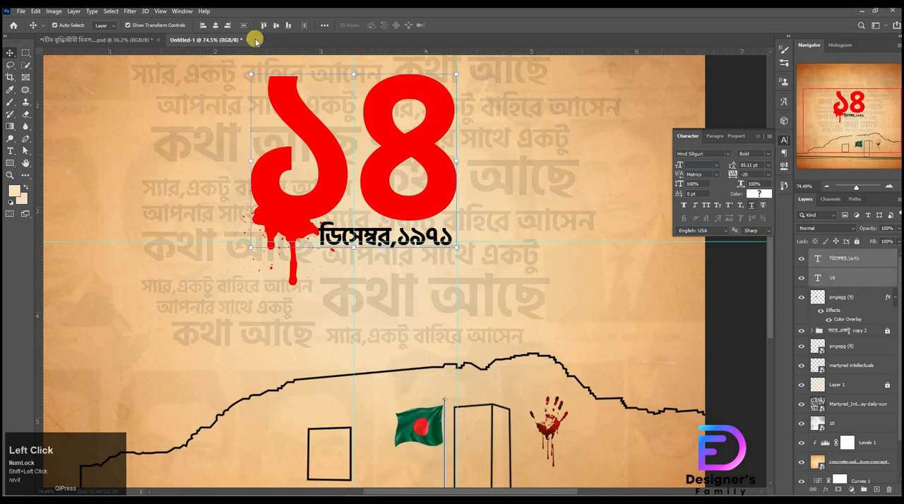
pyautogui.click(230, 27)
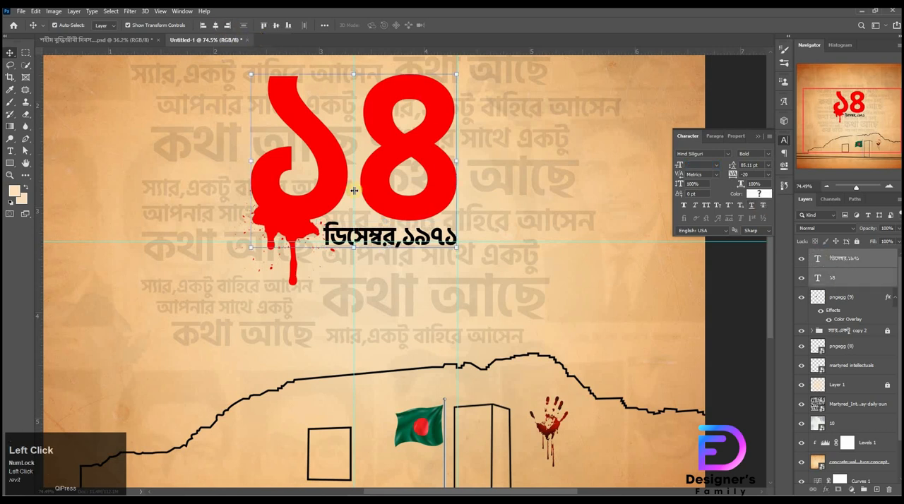
pyautogui.moveTo(407, 191); pyautogui.dragTo(375, 200)
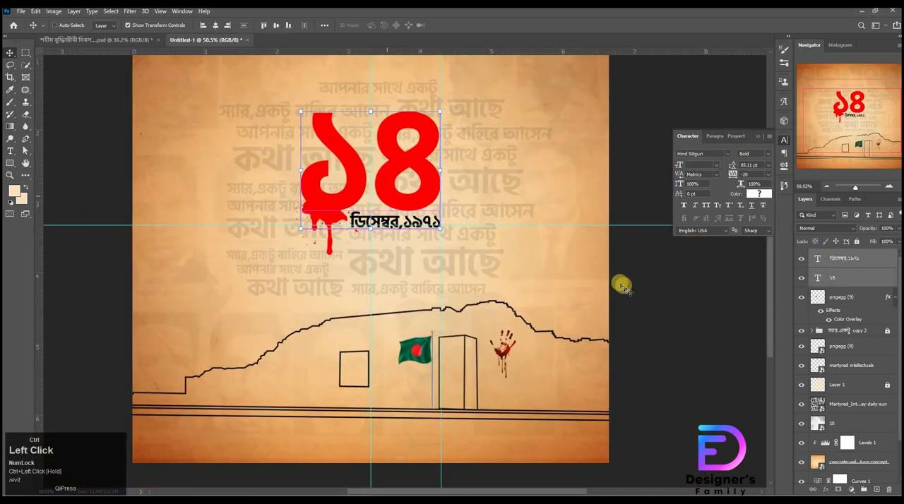
pyautogui.click(681, 306)
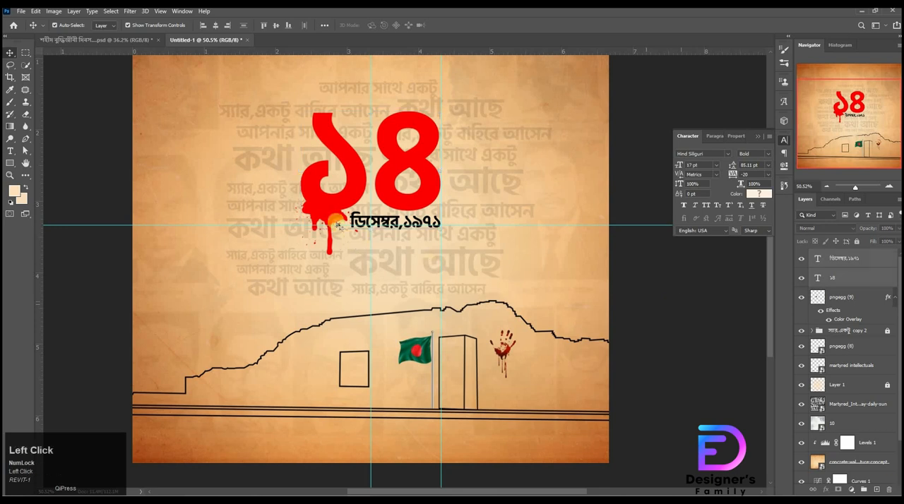
# Step: Scale the blood splatter down to 88.97% and nudge it up and left against the ১ digit's lower curve
pyautogui.click(335, 220)
pyautogui.click(321, 186)
pyautogui.moveTo(321, 186); pyautogui.dragTo(324, 192)
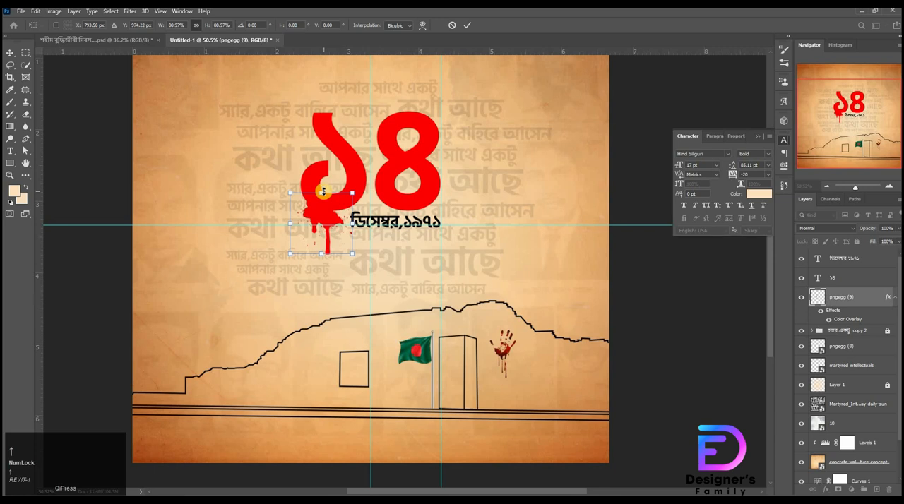
pyautogui.press('Up')
pyautogui.press('Up')
pyautogui.press('Up')
pyautogui.press('Up')
pyautogui.press('Left')
pyautogui.press('Left')
pyautogui.press('Left')
pyautogui.press('Left')
pyautogui.click(657, 330)
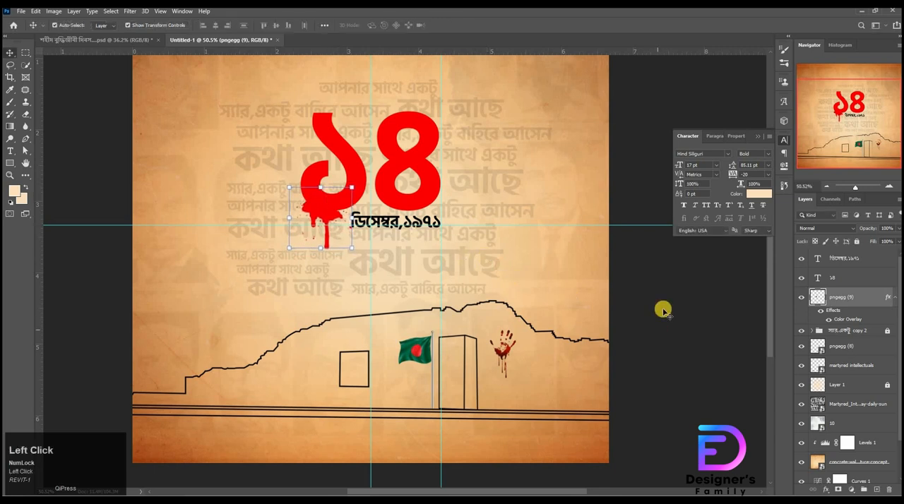
# Step: Nudge the ডিসেম্বর,১৯৭১ text slightly down from the ৪
pyautogui.click(417, 223)
pyautogui.press('Down')
pyautogui.press('Down')
pyautogui.press('Down')
pyautogui.press('Down')
pyautogui.press('Down')
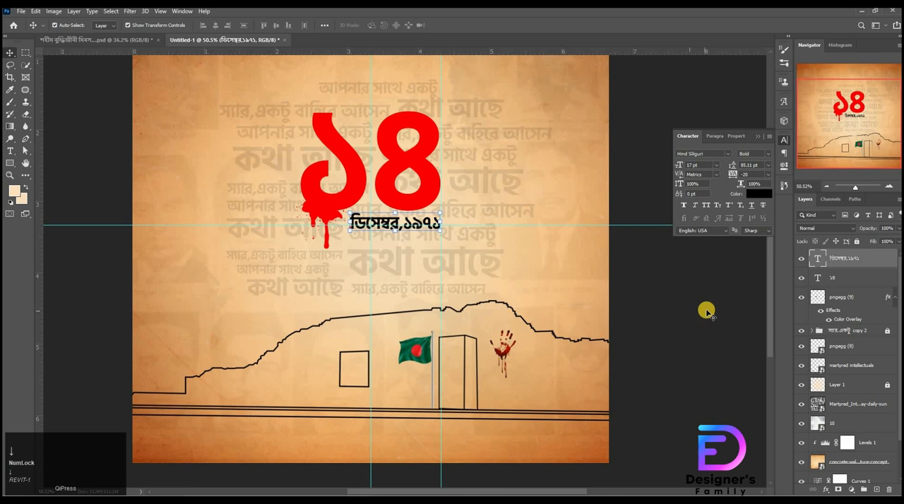
pyautogui.click(706, 311)
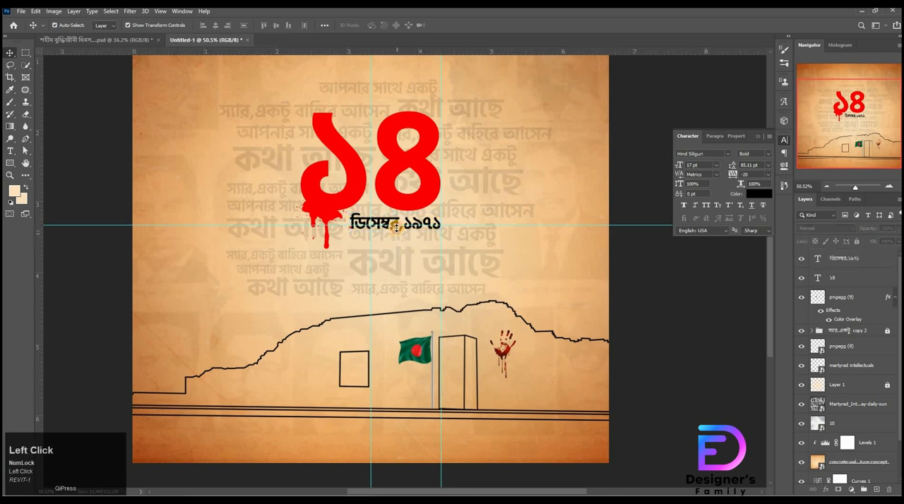
# Step: Duplicate the ডিসেম্বর,১৯৭১ text straight down into the space above the memorial outline
pyautogui.click(397, 226)
pyautogui.press('super')
pyautogui.click(397, 226)
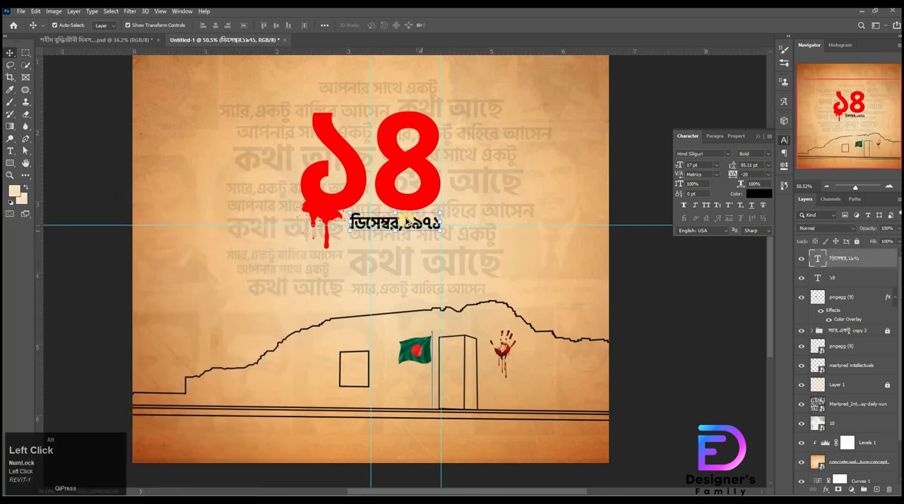
pyautogui.moveTo(396, 226); pyautogui.dragTo(406, 272)
pyautogui.click(628, 320)
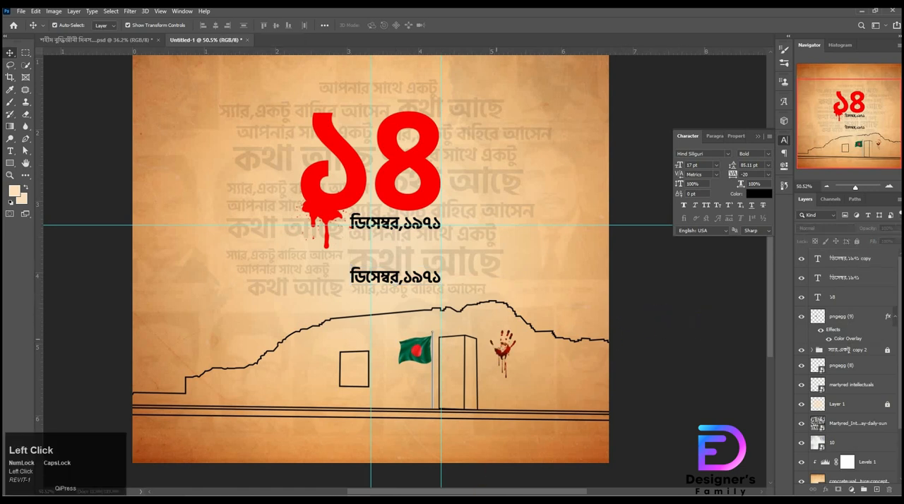
# Step: Replace the lower date copy's text with শহীদ বুদ্ধিজীবী দিবস... copied from text.txt in Notepad
pyautogui.hotkey('alt', 'Tab')
pyautogui.click(53, 98)
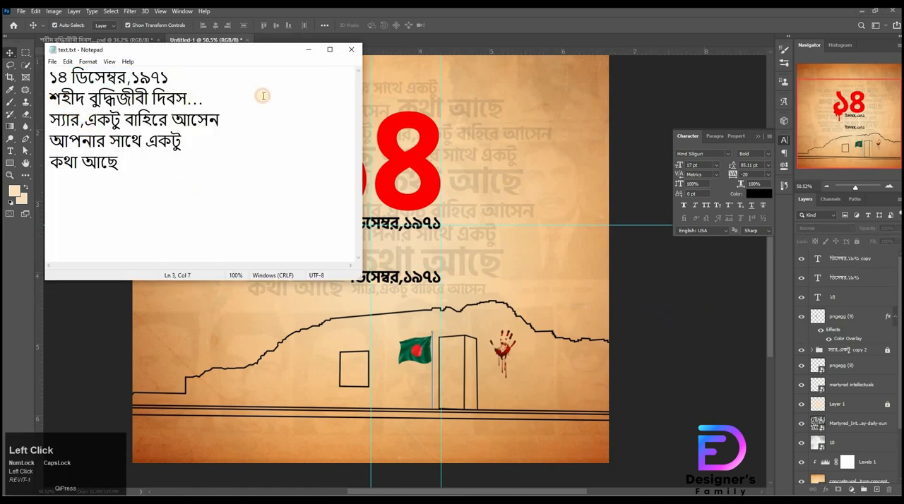
pyautogui.keyDown('shift'); pyautogui.click(263, 96); pyautogui.keyUp('shift')
pyautogui.hotkey('ctrl', 'c')
pyautogui.click(548, 148)
pyautogui.press('t')
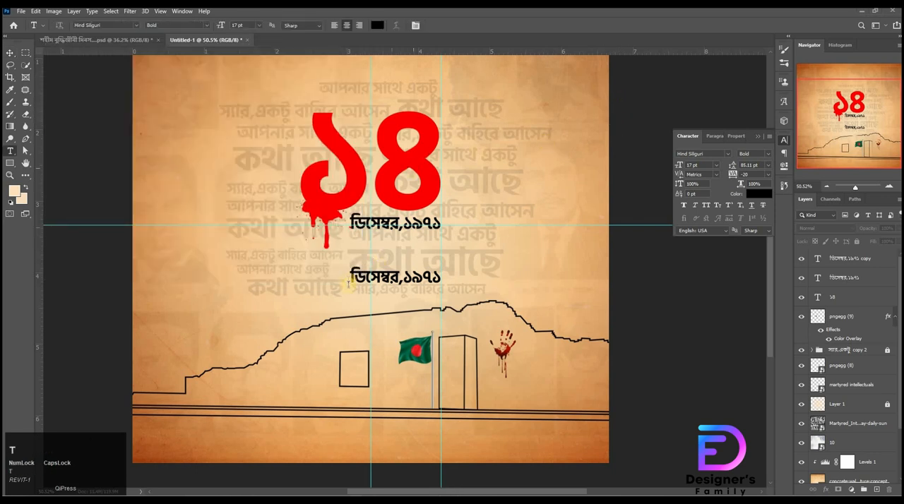
pyautogui.moveTo(435, 278); pyautogui.dragTo(453, 277)
pyautogui.click(822, 313)
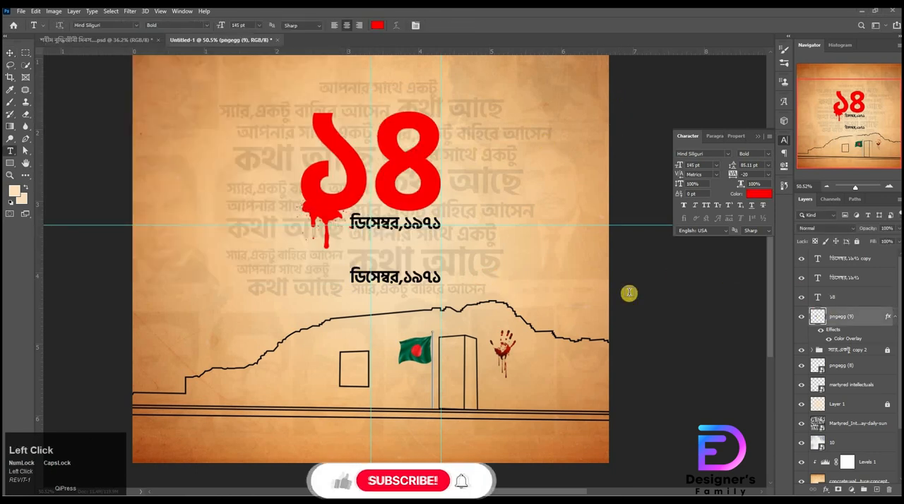
pyautogui.doubleClick(356, 276)
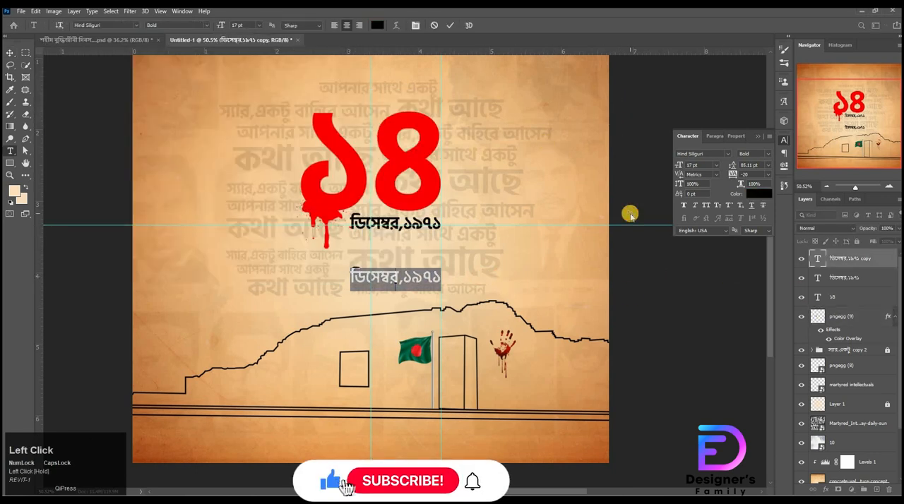
pyautogui.hotkey('ctrl', 'v')
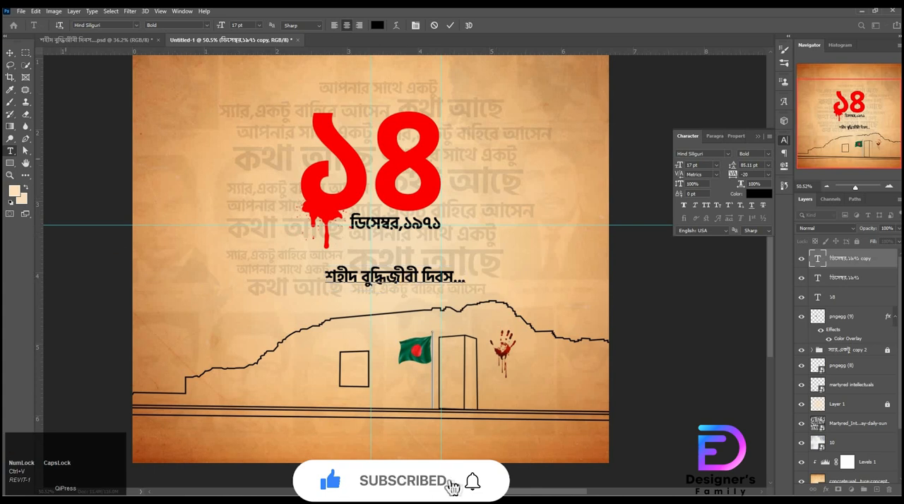
# Step: Set the font size of the শহীদ বুদ্ধিজীবী দিবস... text to about 23 pt
pyautogui.click(446, 111)
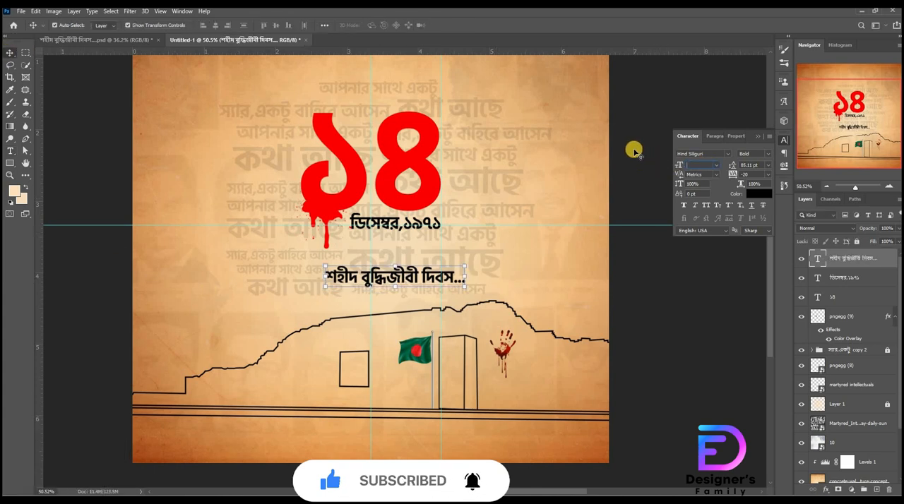
pyautogui.write('23.0')
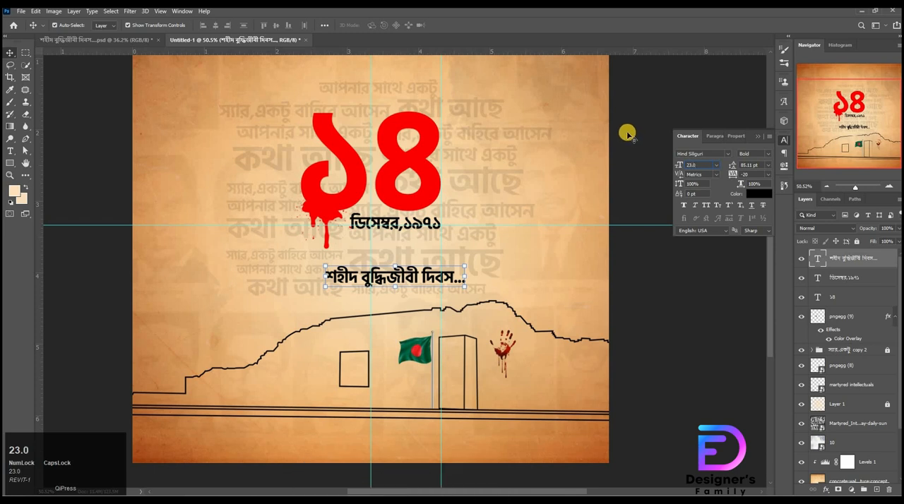
pyautogui.press('Return')
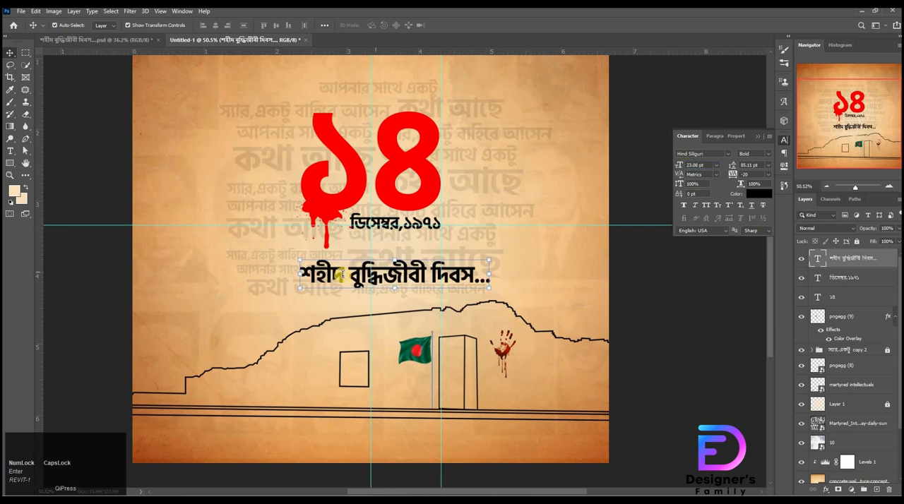
# Step: Enlarge the word বুদ্ধিজীবী in the title to 34.09 pt and colour it with the red sampled from the ১৪
pyautogui.doubleClick(351, 272)
pyautogui.moveTo(350, 272); pyautogui.dragTo(421, 270)
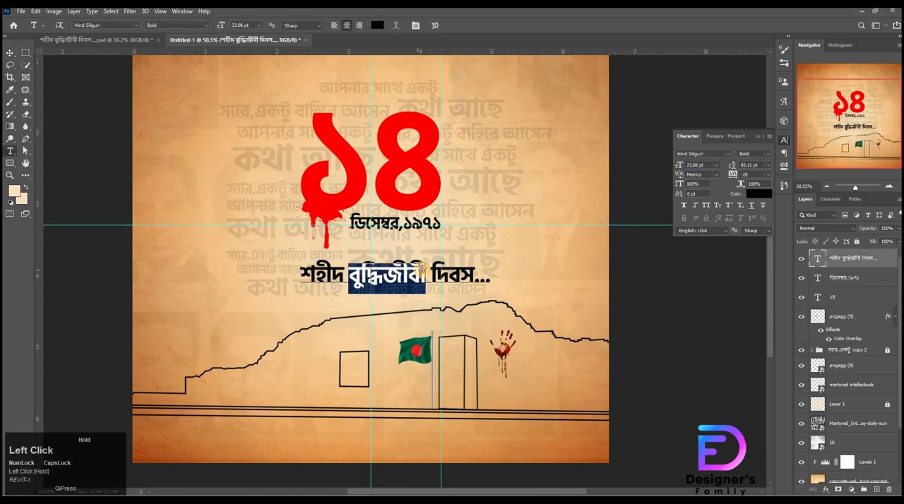
pyautogui.click(714, 165)
pyautogui.click(679, 165)
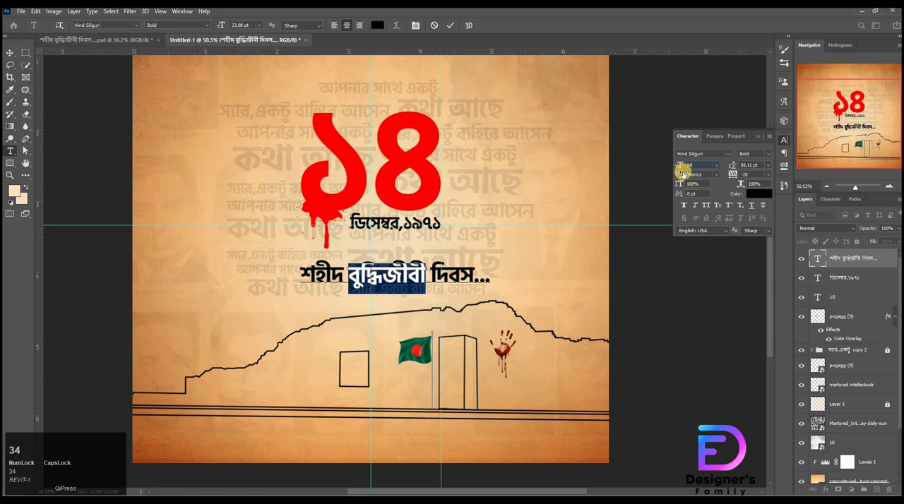
pyautogui.write('34.09')
pyautogui.press('Return')
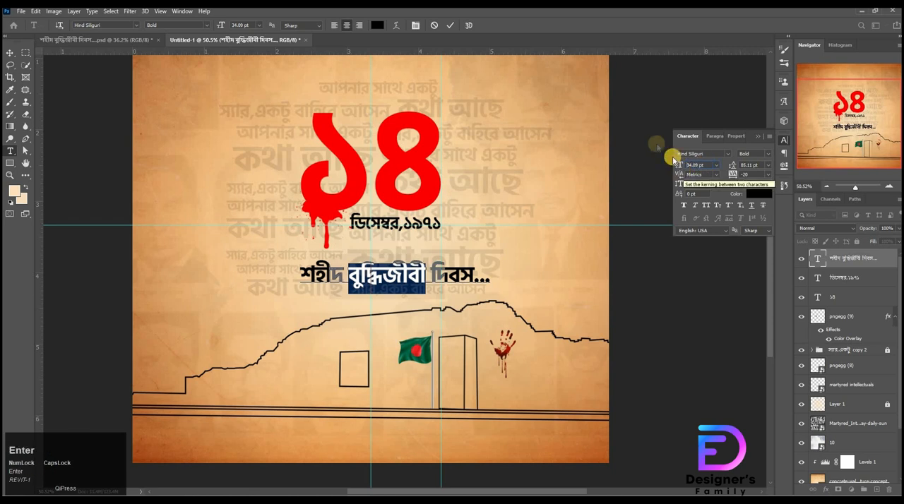
pyautogui.click(388, 185)
pyautogui.press('Return')
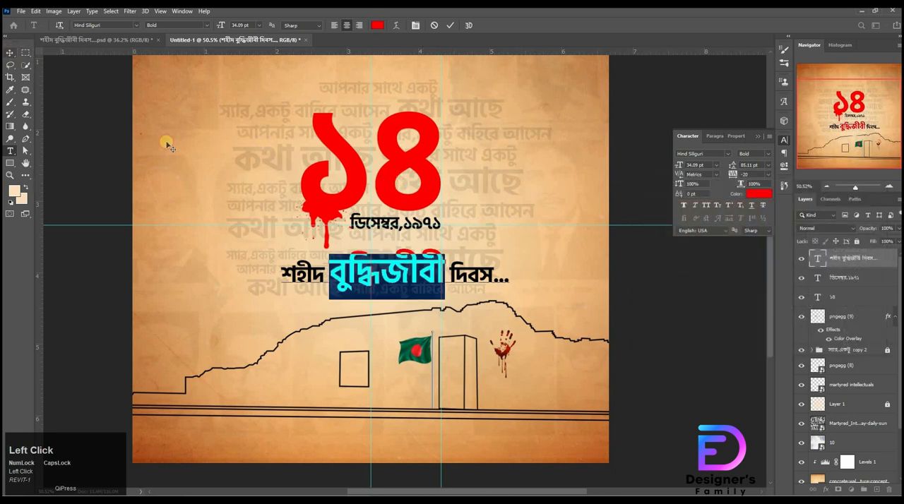
# Step: Centre the শহীদ বুদ্ধিজীবী দিবস... title on the canvas both horizontally and vertically
pyautogui.click(10, 53)
pyautogui.hotkey('ctrl', 'a')
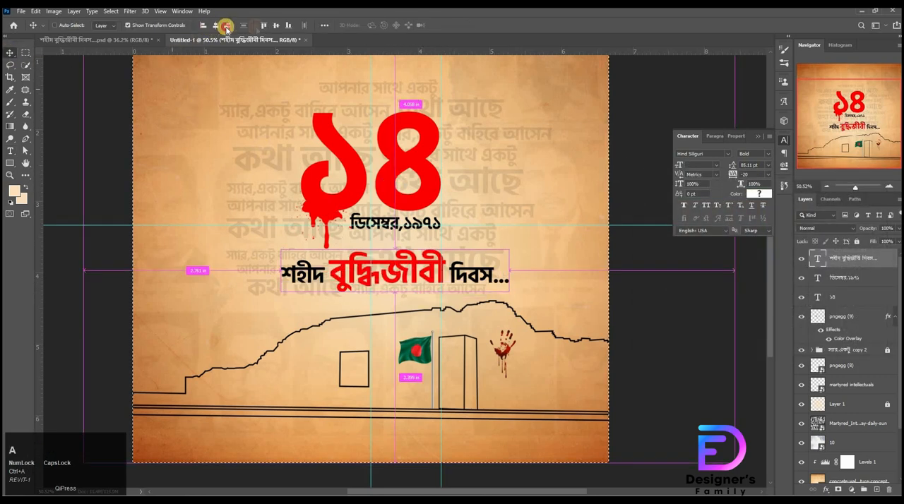
pyautogui.click(226, 27)
pyautogui.click(275, 26)
pyautogui.hotkey('ctrl', 'd')
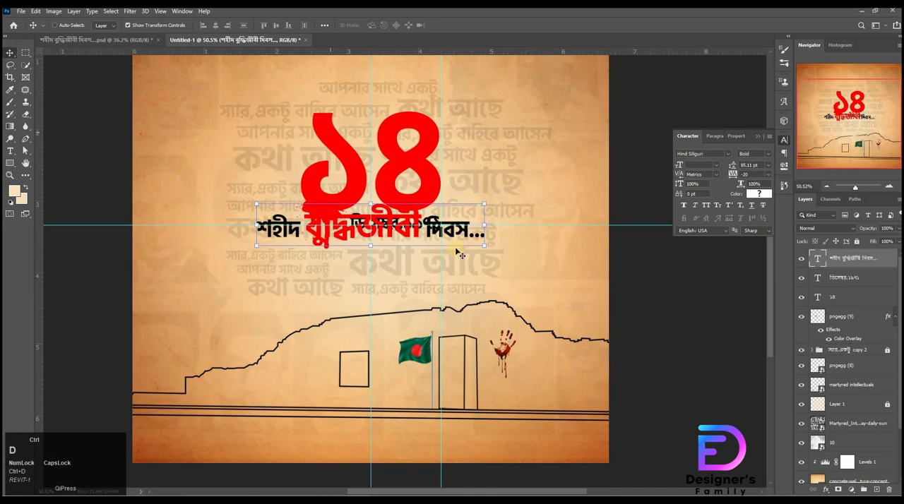
# Step: Move the title straight down until it sits just below the ডিসেম্বর,১৯৭১ line
pyautogui.hotkey('shift', 'Down')
pyautogui.hotkey('shift', 'Down')
pyautogui.hotkey('shift', 'Down')
pyautogui.hotkey('shift', 'Down')
pyautogui.hotkey('shift', 'Down')
pyautogui.hotkey('shift', 'Down')
pyautogui.hotkey('shift', 'Down')
pyautogui.hotkey('shift', 'Down')
pyautogui.hotkey('shift', 'Down')
pyautogui.hotkey('shift', 'Down')
pyautogui.hotkey('shift', 'Down')
pyautogui.hotkey('shift', 'Down')
pyautogui.hotkey('shift', 'Down')
pyautogui.hotkey('shift', 'Down')
pyautogui.hotkey('shift', 'Down')
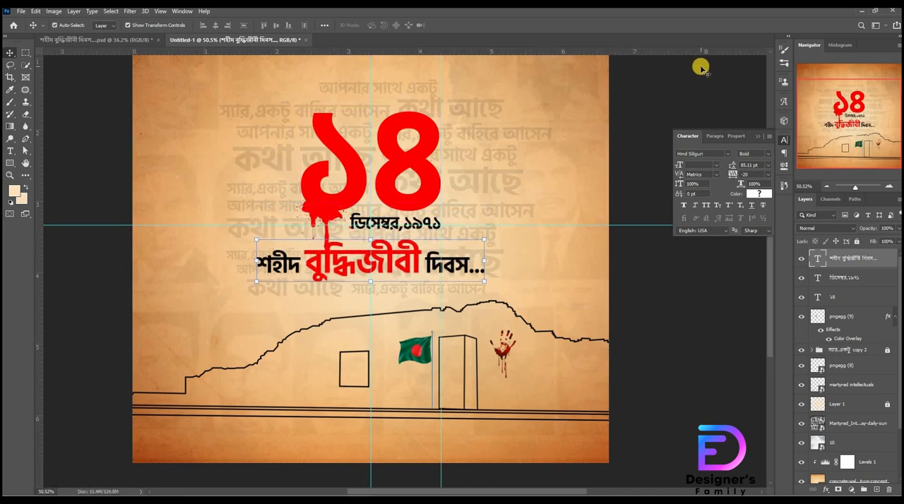
pyautogui.hotkey('shift', 'Up')
pyautogui.hotkey('shift', 'Up')
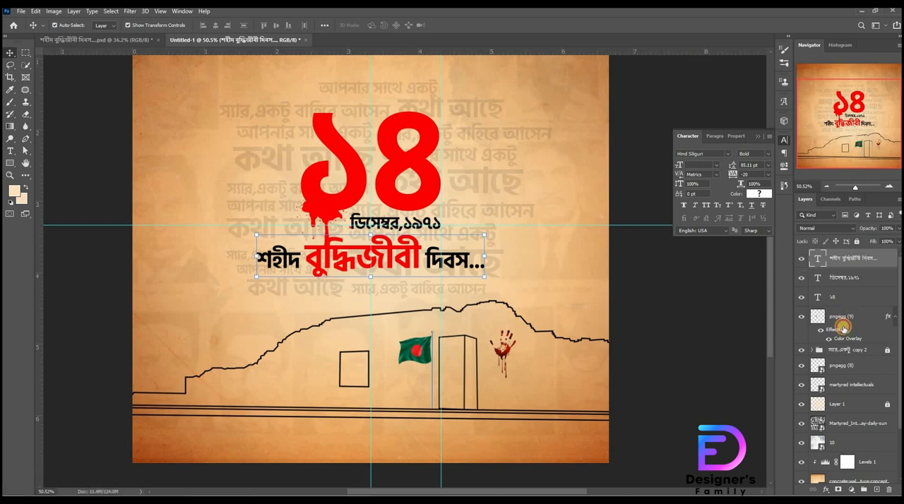
# Step: Scale the ১৪ text and its blood drip together to 99.31% and nudge them slightly up
pyautogui.click(848, 297)
pyautogui.hotkey('ctrl', 't')
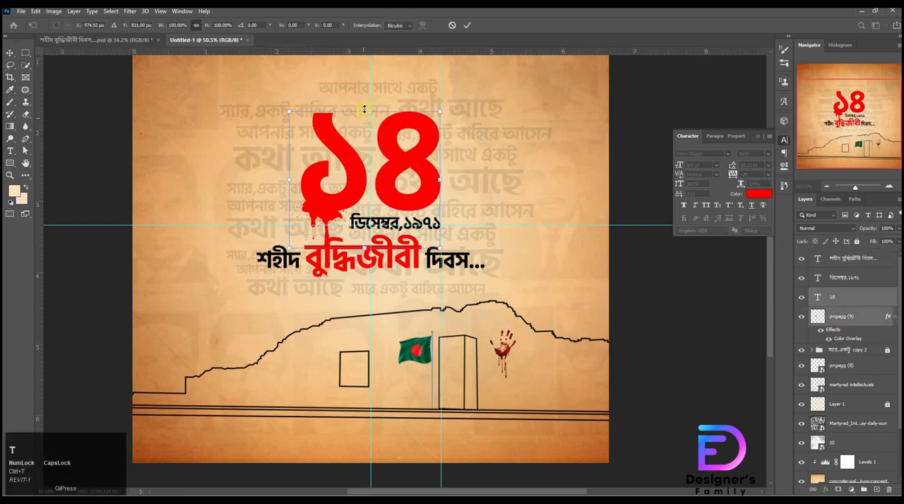
pyautogui.moveTo(364, 109); pyautogui.dragTo(365, 111)
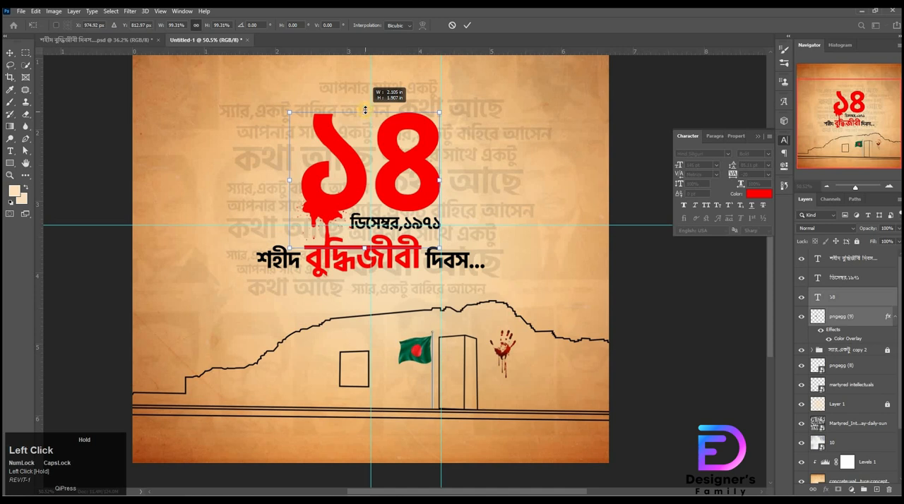
pyautogui.moveTo(405, 161); pyautogui.dragTo(404, 161)
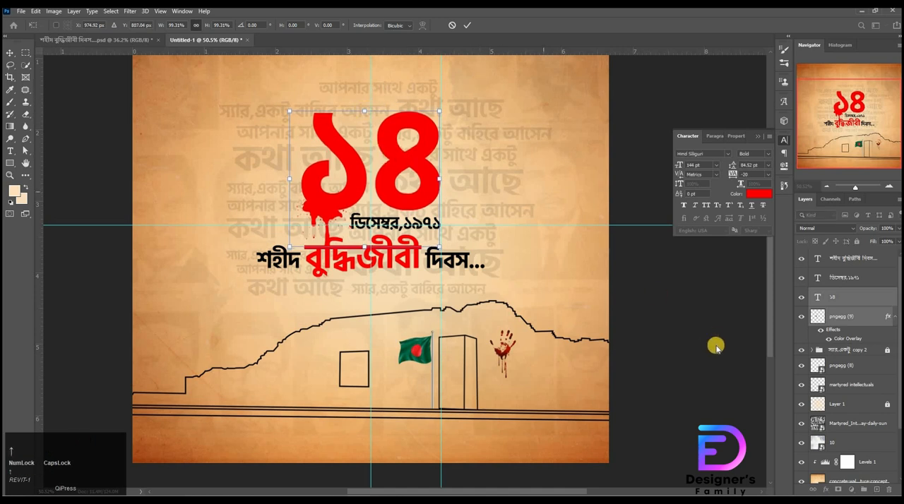
# Step: Try nudging the title slightly right and down, and undo the nudges
pyautogui.click(409, 269)
pyautogui.press('Right')
pyautogui.press('Right')
pyautogui.press('Right')
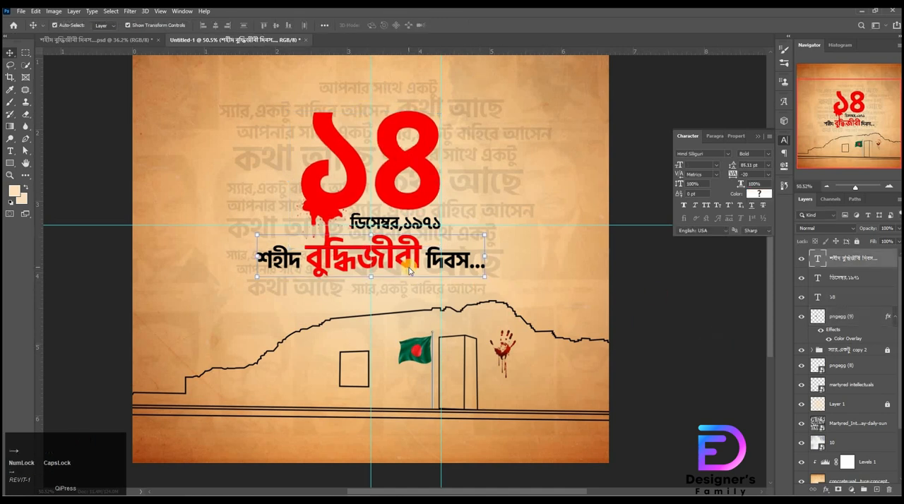
pyautogui.press('Down')
pyautogui.press('Down')
pyautogui.press('Down')
pyautogui.press('Down')
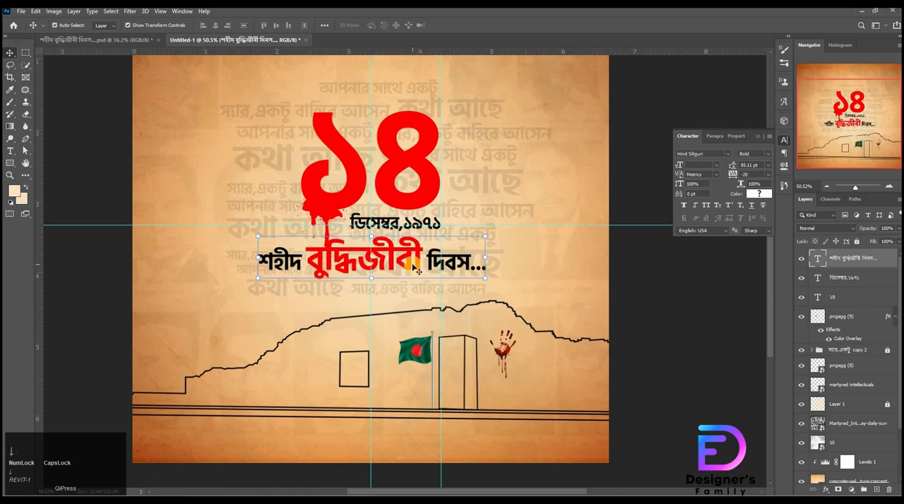
pyautogui.hotkey('ctrl', 'shift', 'z')
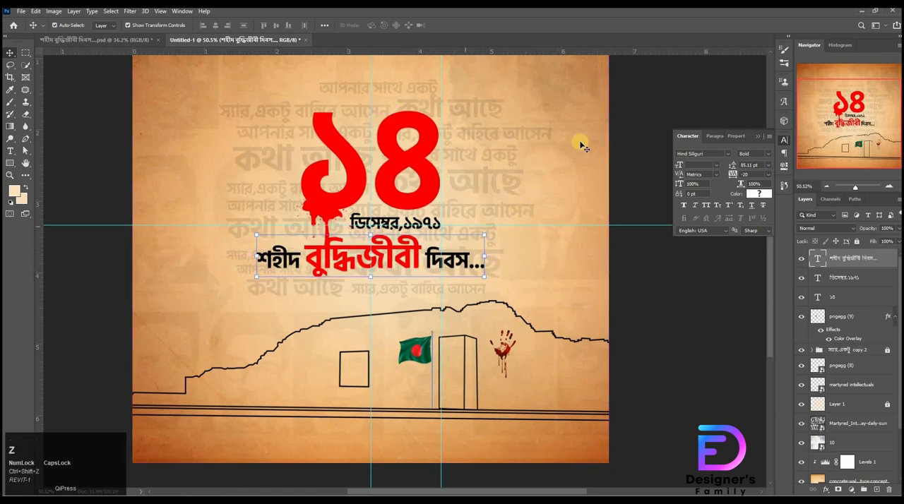
# Step: Try offsetting the title further down and right in larger increments, and undo the moves
pyautogui.hotkey('shift', 'Down')
pyautogui.hotkey('shift', 'Down')
pyautogui.hotkey('shift', 'Down')
pyautogui.hotkey('shift', 'Right')
pyautogui.hotkey('shift', 'Right')
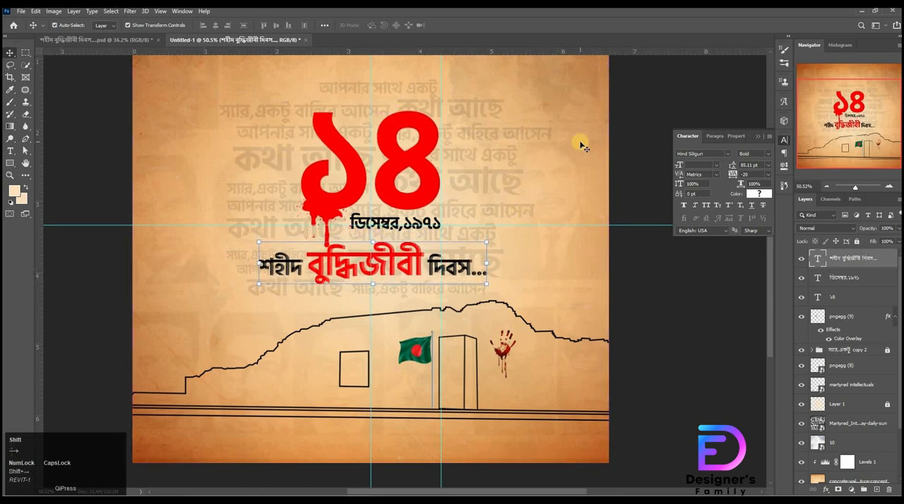
pyautogui.hotkey('shift', 'Up')
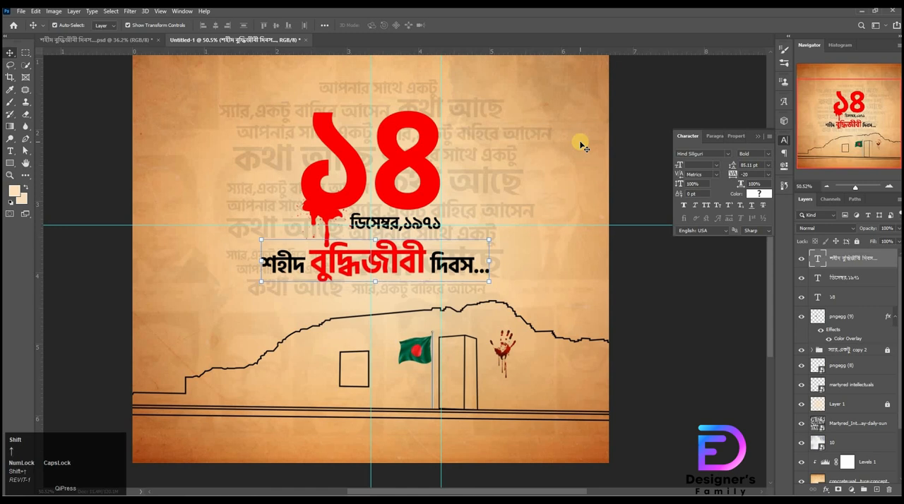
pyautogui.hotkey('shift', 'Right')
pyautogui.press('Down')
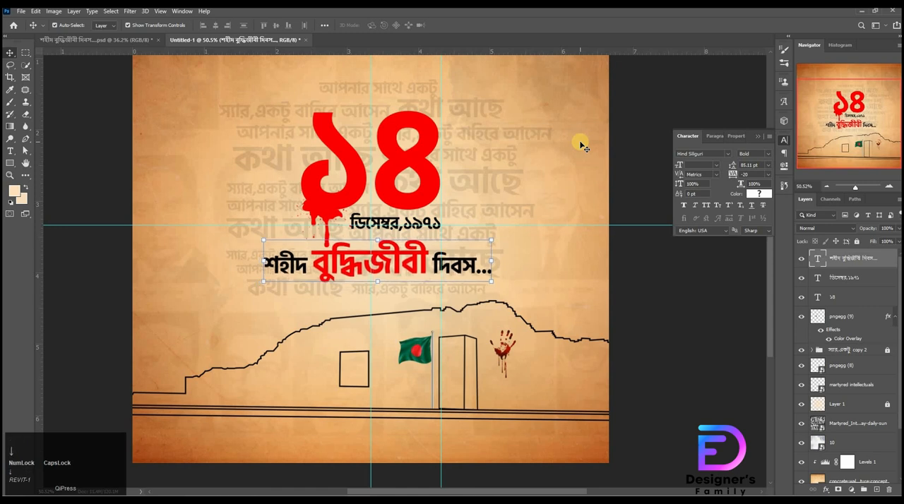
pyautogui.hotkey('ctrl', 'z')
pyautogui.hotkey('ctrl', 'z')
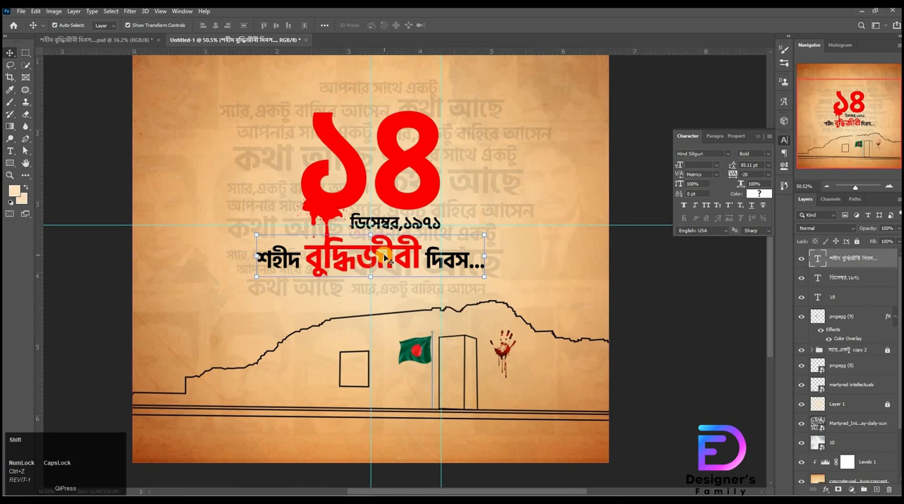
# Step: Align the title to the canvas's horizontal centre and move it down clear of the blood drip
pyautogui.hotkey('ctrl', 'a')
pyautogui.click(353, 222)
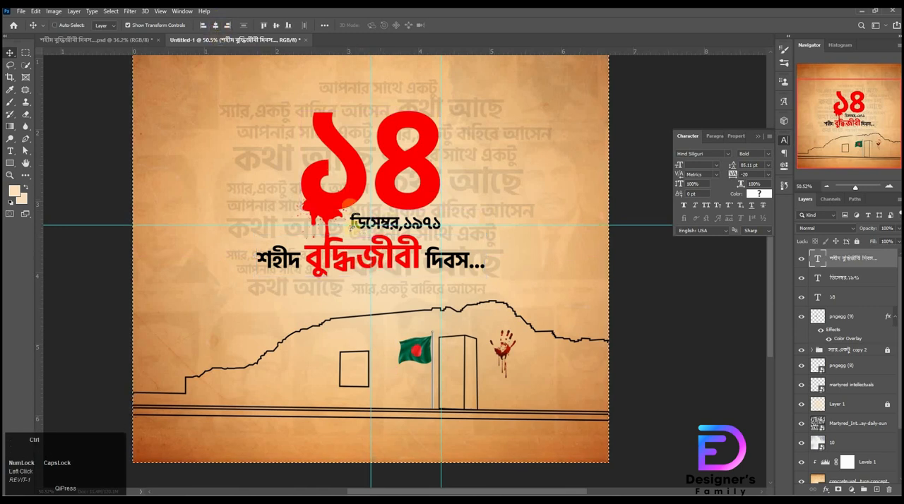
pyautogui.hotkey('ctrl', 'd')
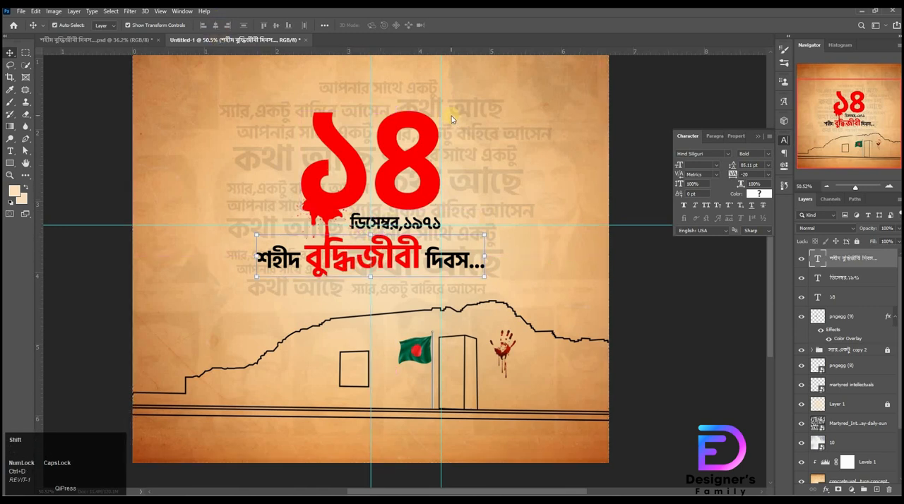
pyautogui.hotkey('shift', 'Down')
pyautogui.hotkey('shift', 'Down')
pyautogui.hotkey('shift', 'Down')
pyautogui.hotkey('shift', 'Down')
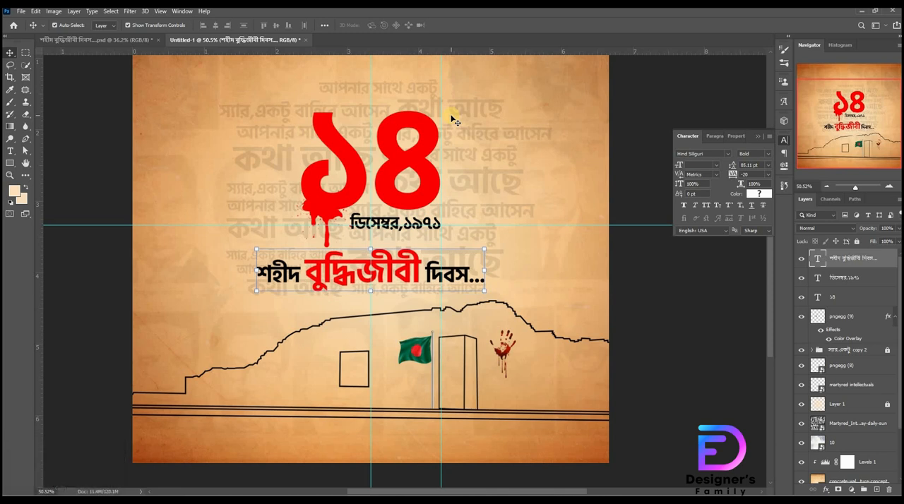
pyautogui.click(727, 301)
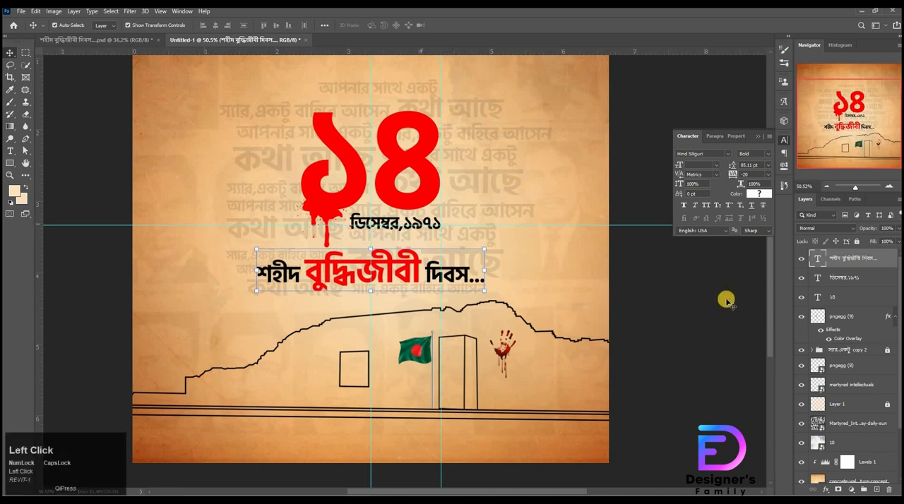
# Step: Scale the ডিসেম্বর,১৯৭১ text to 103.25% and keep its right edge in line with the ৪
pyautogui.click(400, 233)
pyautogui.moveTo(397, 234)
pyautogui.mouseDown()
pyautogui.moveTo(394, 244)
pyautogui.moveTo(391, 217)
pyautogui.mouseUp()
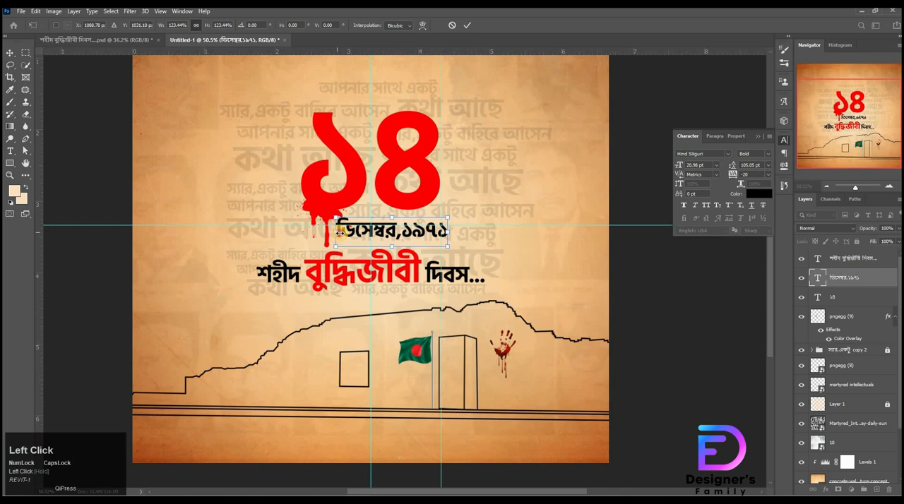
pyautogui.moveTo(337, 232); pyautogui.dragTo(346, 233)
pyautogui.moveTo(408, 235); pyautogui.dragTo(402, 233)
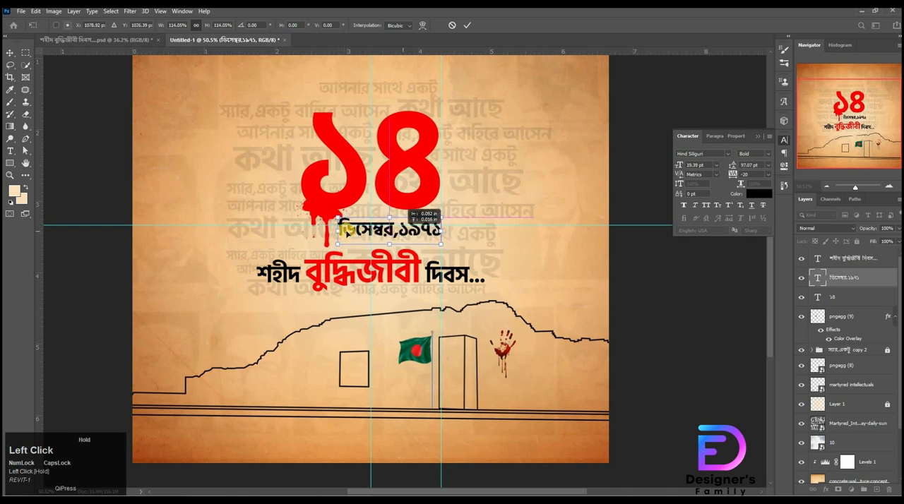
pyautogui.moveTo(338, 231); pyautogui.dragTo(348, 231)
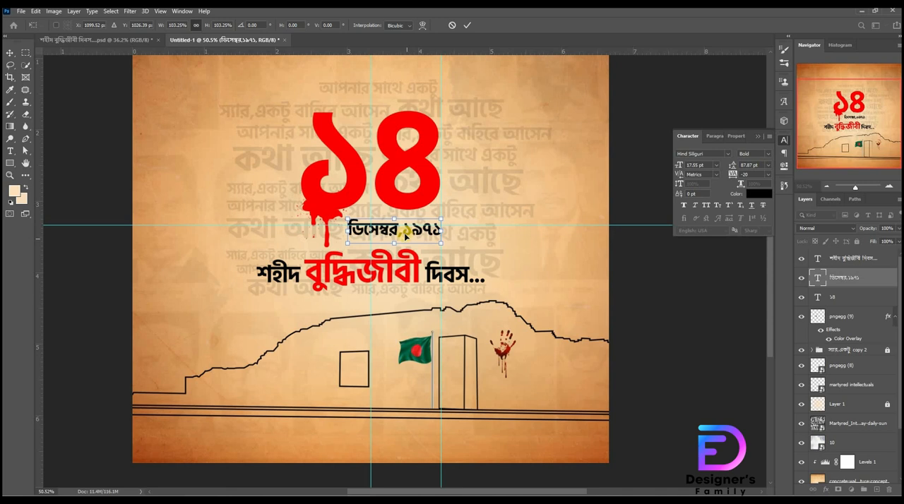
# Step: Move the ডিসেম্বর,১৯৭১ text down into the gap between the ৪ and the title, and apply the transform
pyautogui.hotkey('shift', 'Down')
pyautogui.hotkey('shift', 'Down')
pyautogui.hotkey('shift', 'Down')
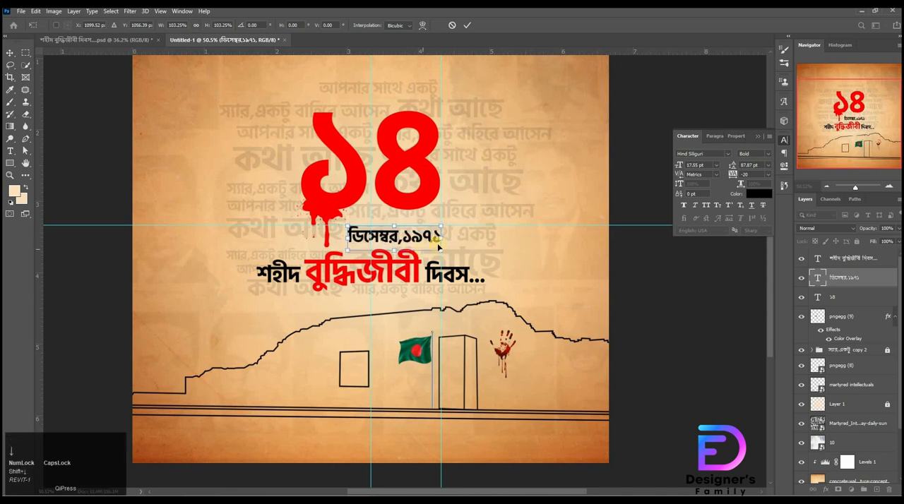
pyautogui.press('Up')
pyautogui.press('Up')
pyautogui.press('Up')
pyautogui.click(725, 325)
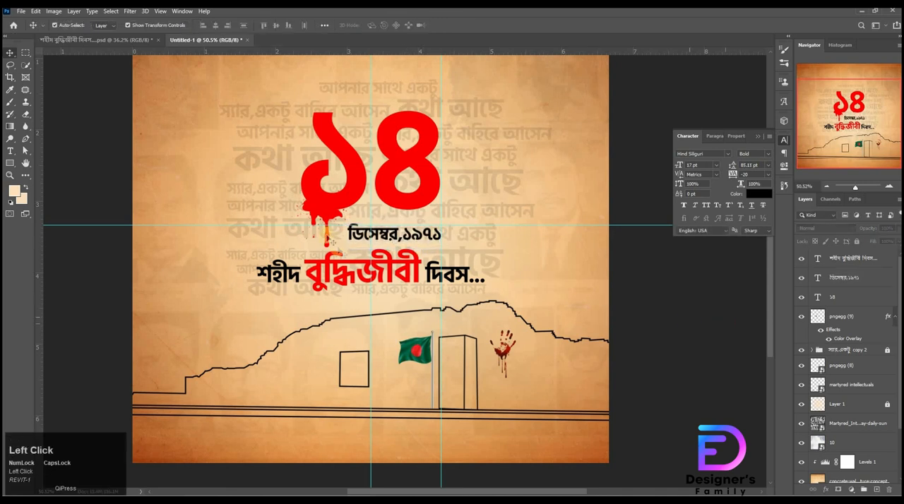
# Step: Nudge the blood drip slightly up under the ১ and erase its excess inside the digit's hollow
pyautogui.click(315, 217)
pyautogui.press('Left')
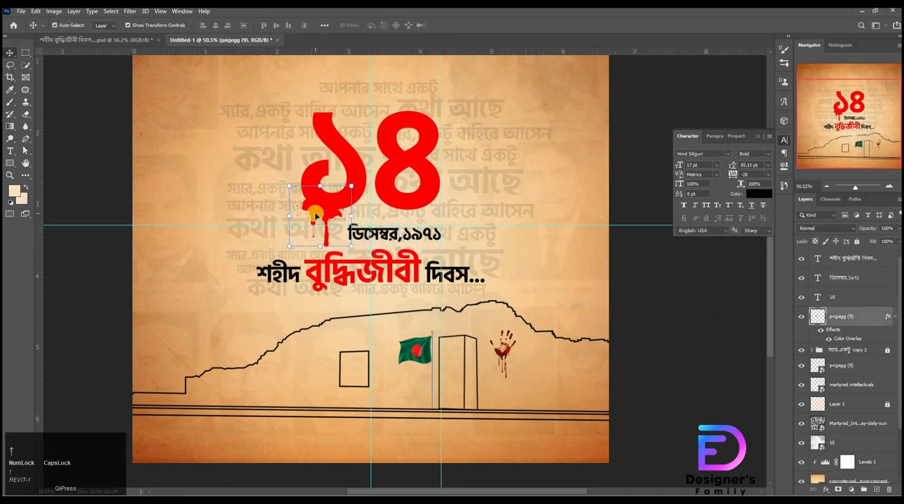
pyautogui.press('Up')
pyautogui.press('Down')
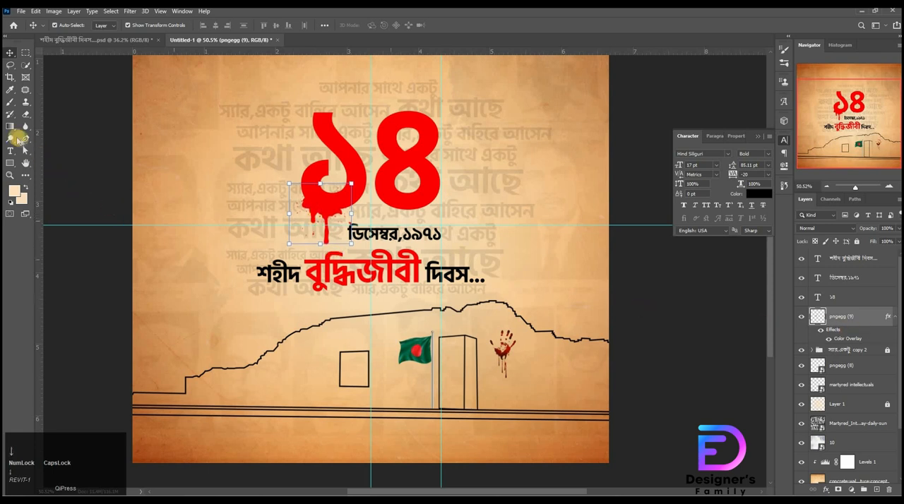
pyautogui.click(26, 114)
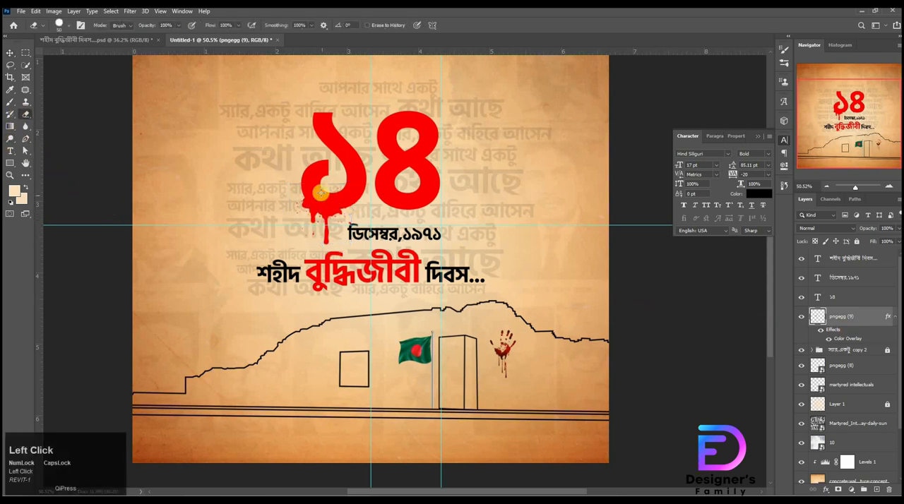
pyautogui.moveTo(319, 187); pyautogui.dragTo(338, 180)
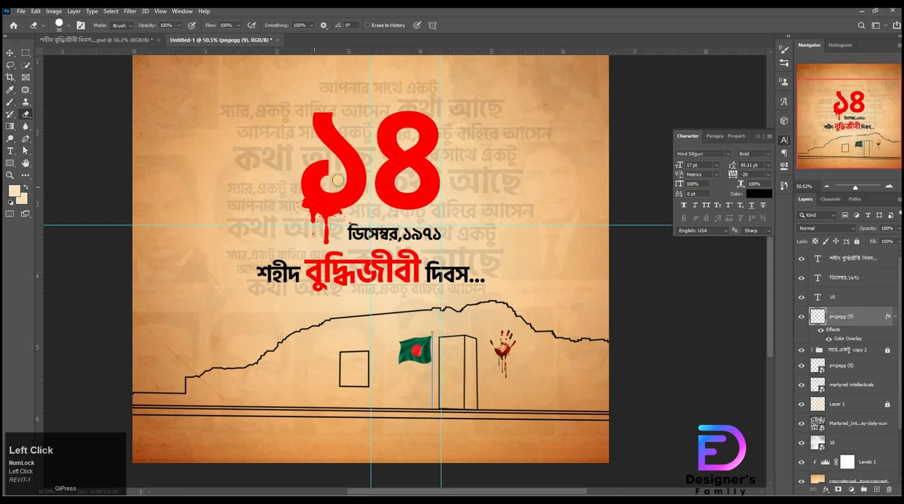
pyautogui.click(10, 55)
# Step: Move the ডিসেম্বর,১৯৭১ text back up closer to the bottom of the ৪
pyautogui.click(397, 202)
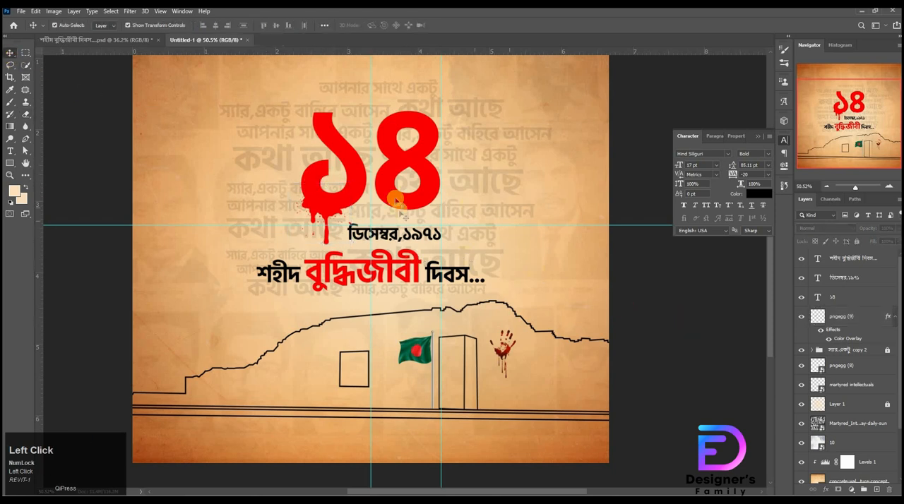
pyautogui.click(409, 239)
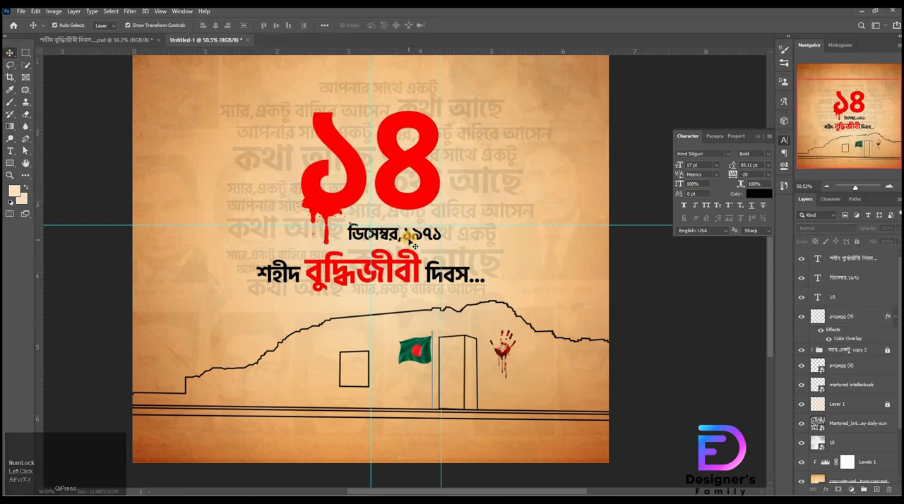
pyautogui.click(688, 295)
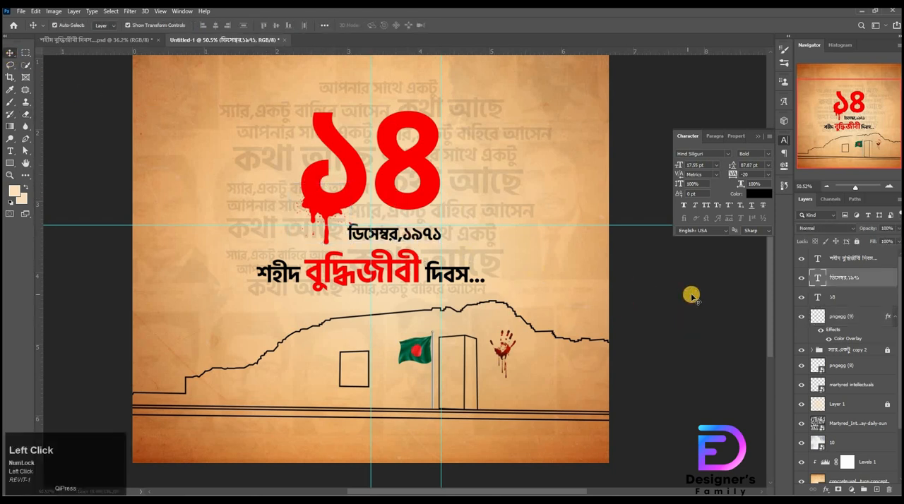
pyautogui.click(389, 237)
pyautogui.hotkey('shift', 'Up')
pyautogui.hotkey('shift', 'Up')
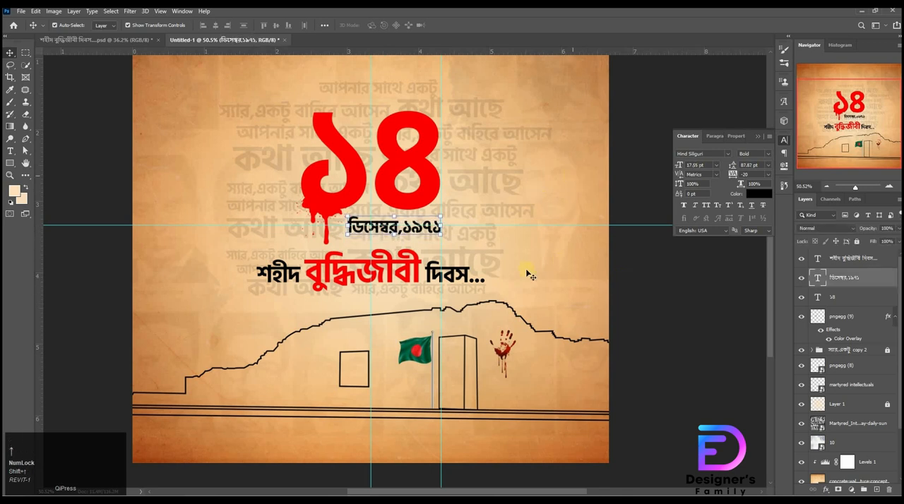
# Step: Move the শহীদ বুদ্ধিজীবী দিবস... title slightly up and right beneath the date line, and hide the guides
pyautogui.click(418, 277)
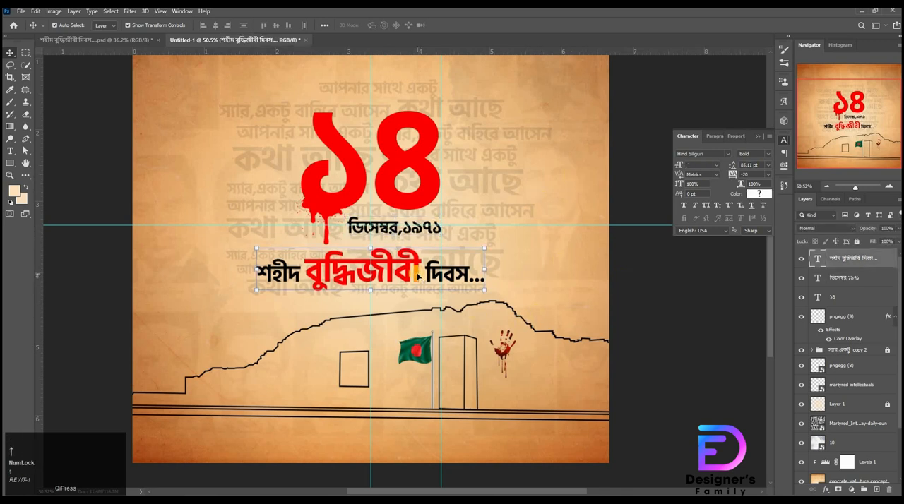
pyautogui.hotkey('shift', 'Up')
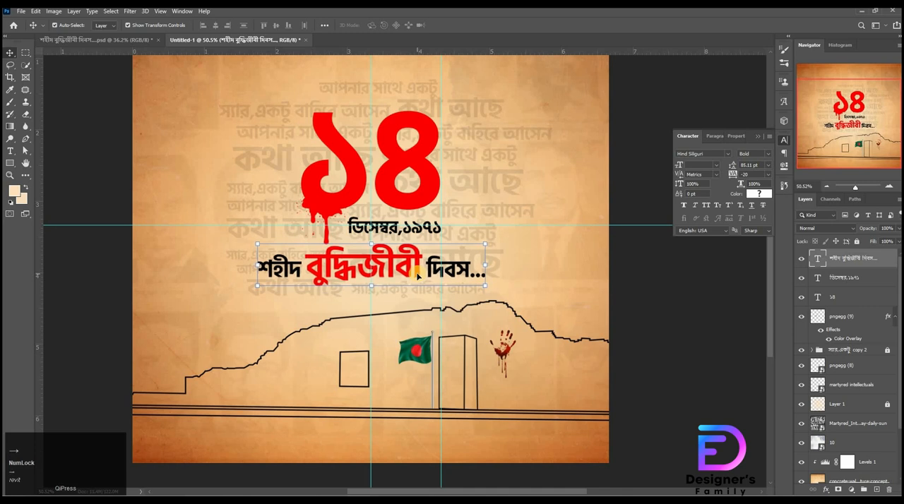
pyautogui.click(639, 285)
pyautogui.hotkey('ctrl', 'space')
pyautogui.moveTo(468, 263); pyautogui.dragTo(432, 244)
pyautogui.click(727, 302)
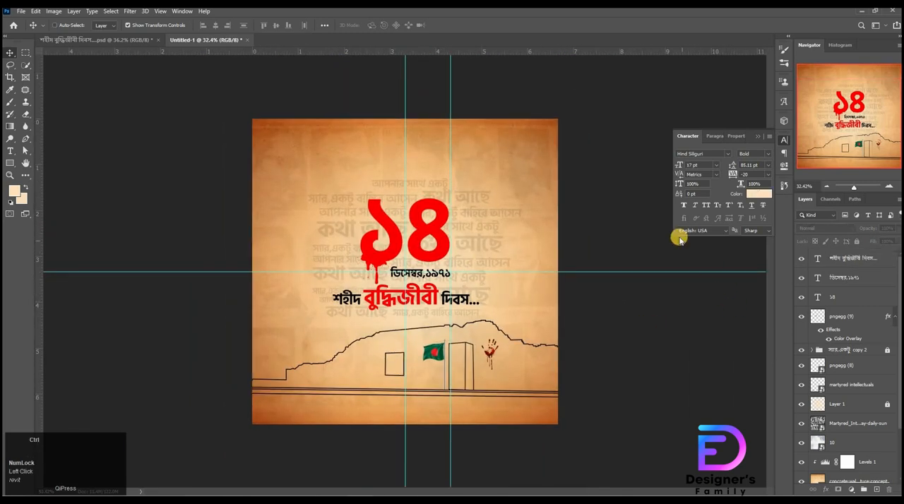
pyautogui.hotkey('ctrl', ';')
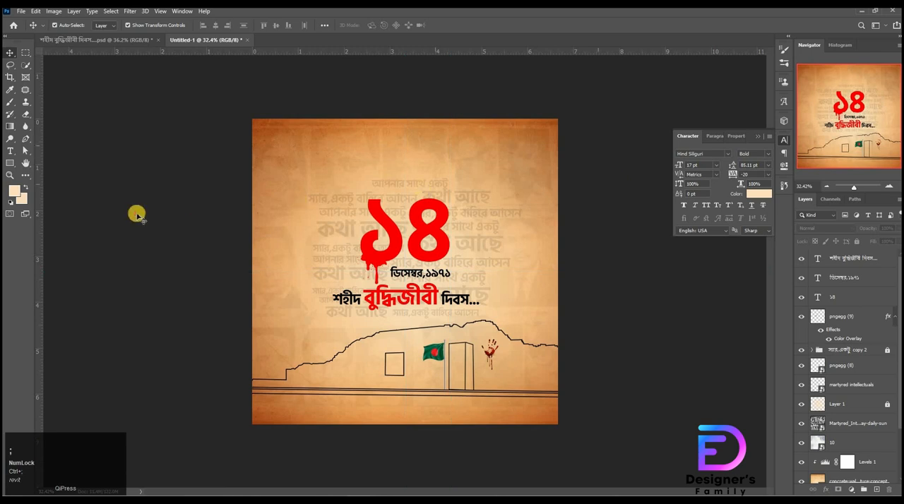
# Step: Place pngegg (10).png from the শহীদ বুদ্ধিজীবী দিবস folder into the poster and stack it below the pngegg (9) layer
pyautogui.click(422, 464)
pyautogui.hotkey('alt', 'Tab')
pyautogui.click(662, 274)
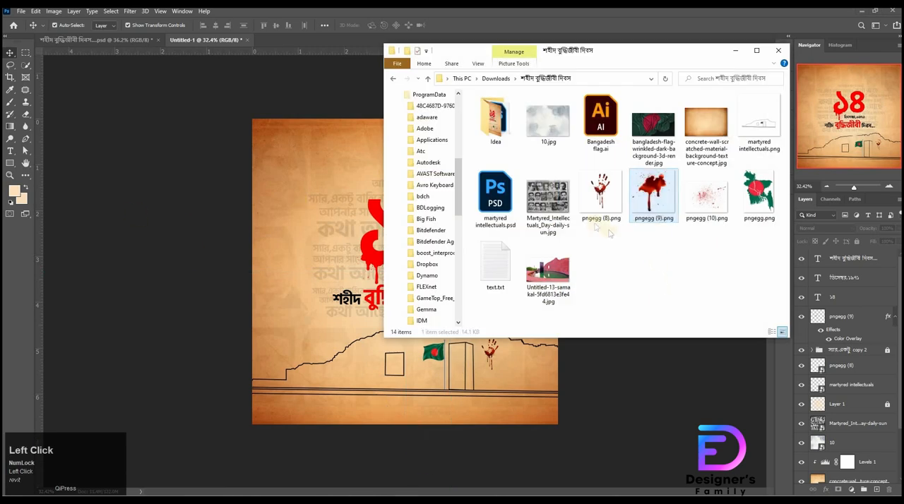
pyautogui.moveTo(714, 205); pyautogui.dragTo(334, 251)
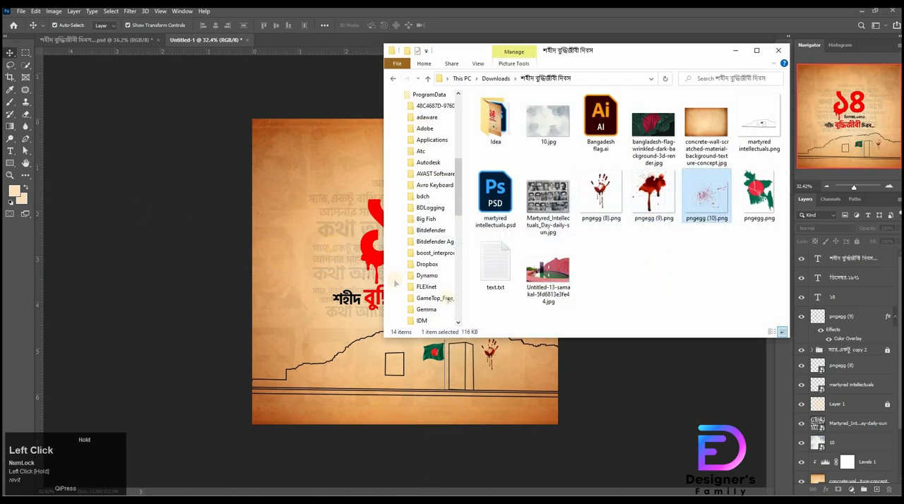
pyautogui.moveTo(867, 260); pyautogui.dragTo(866, 357)
# Step: Scale the blood splatter down and position it behind the ১৪, spreading toward the right of the ৪
pyautogui.hotkey('ctrl', 't')
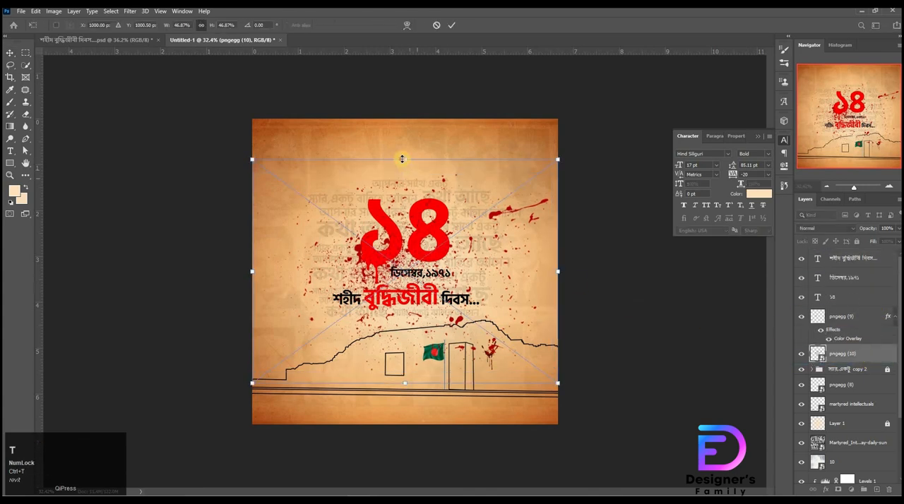
pyautogui.moveTo(403, 161); pyautogui.dragTo(409, 191)
pyautogui.moveTo(443, 231); pyautogui.dragTo(435, 204)
pyautogui.moveTo(423, 165); pyautogui.dragTo(423, 202)
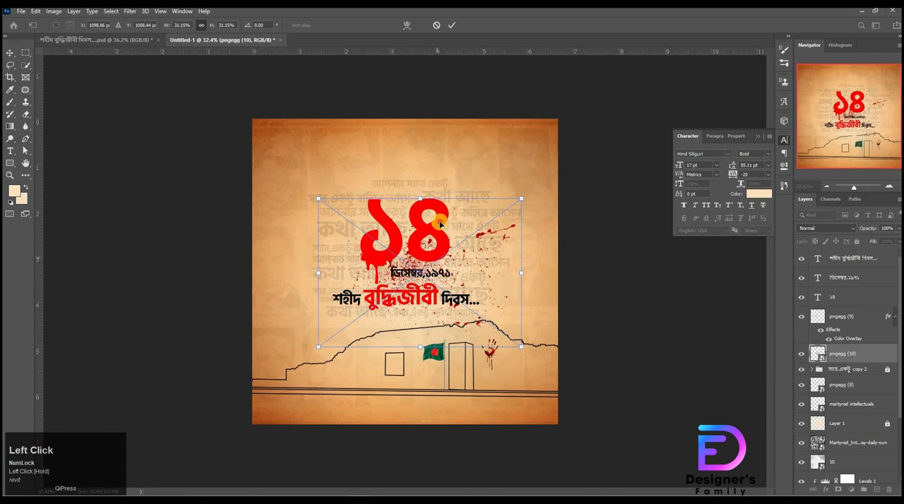
pyautogui.moveTo(430, 257); pyautogui.dragTo(439, 229)
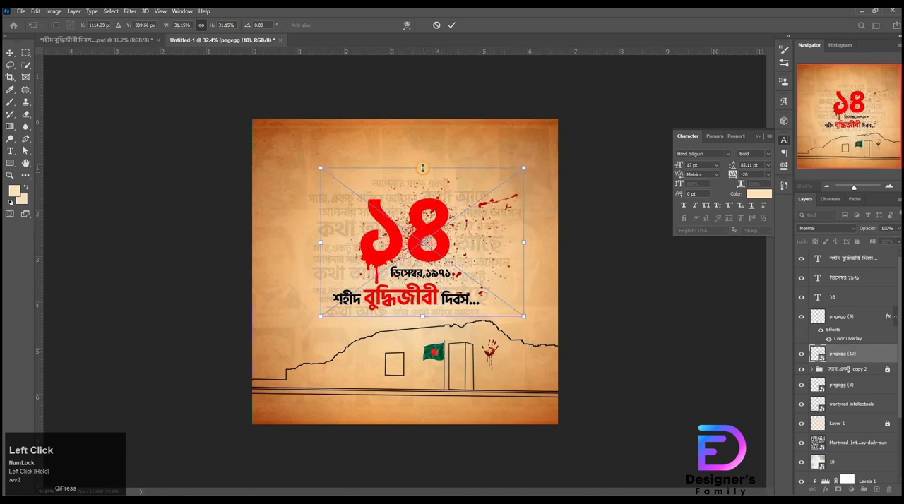
pyautogui.moveTo(423, 168); pyautogui.dragTo(423, 163)
pyautogui.moveTo(433, 203); pyautogui.dragTo(437, 200)
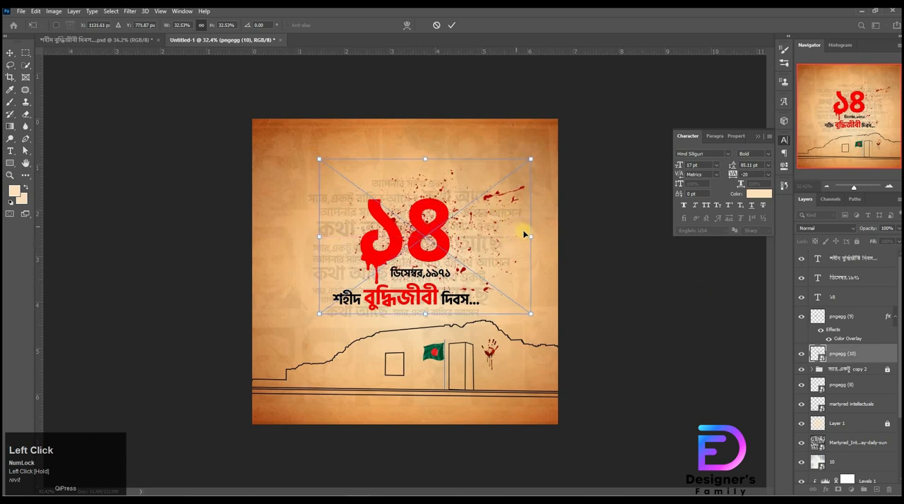
pyautogui.moveTo(530, 235); pyautogui.dragTo(521, 234)
pyautogui.moveTo(463, 244); pyautogui.dragTo(459, 247)
# Step: Add a red Color Overlay at 100% opacity to the pngegg (10) splatter layer
pyautogui.click(869, 355)
pyautogui.doubleClick(869, 354)
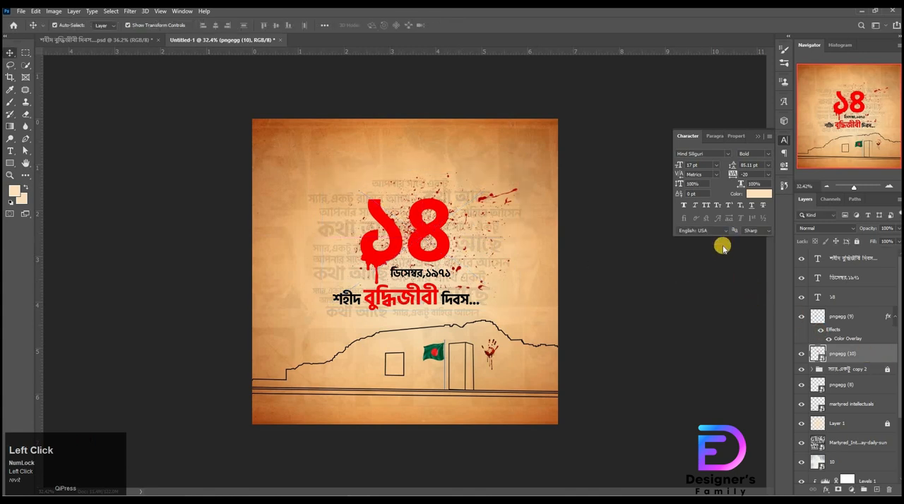
pyautogui.click(555, 267)
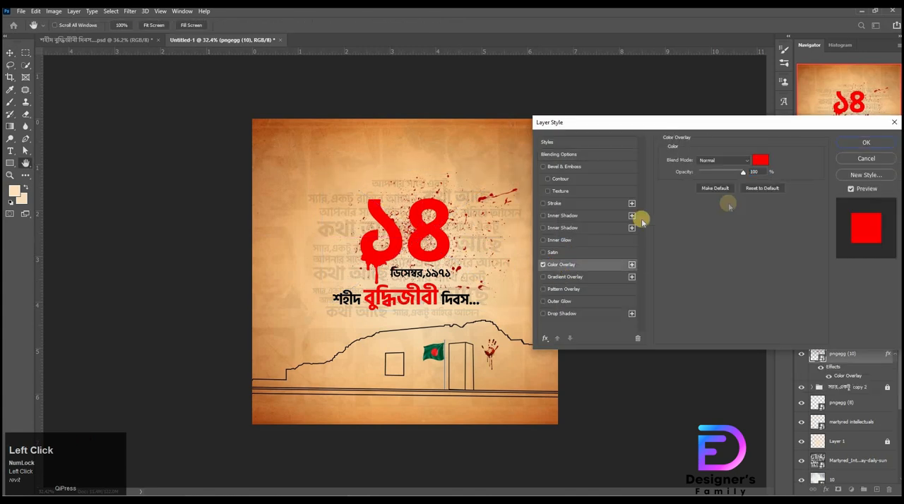
pyautogui.click(865, 148)
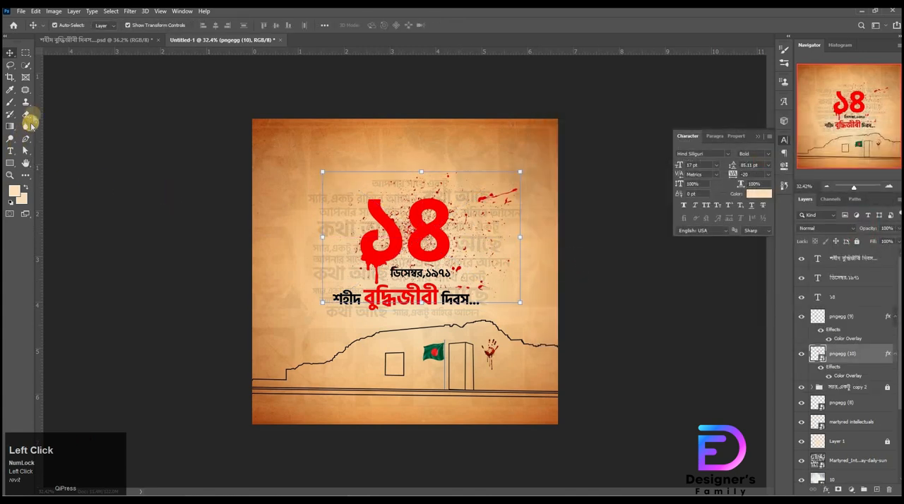
# Step: Rasterize the pngegg (10) splatter layer for use with the Eraser and check the spatter around the ১৪
pyautogui.click(35, 116)
pyautogui.click(441, 202)
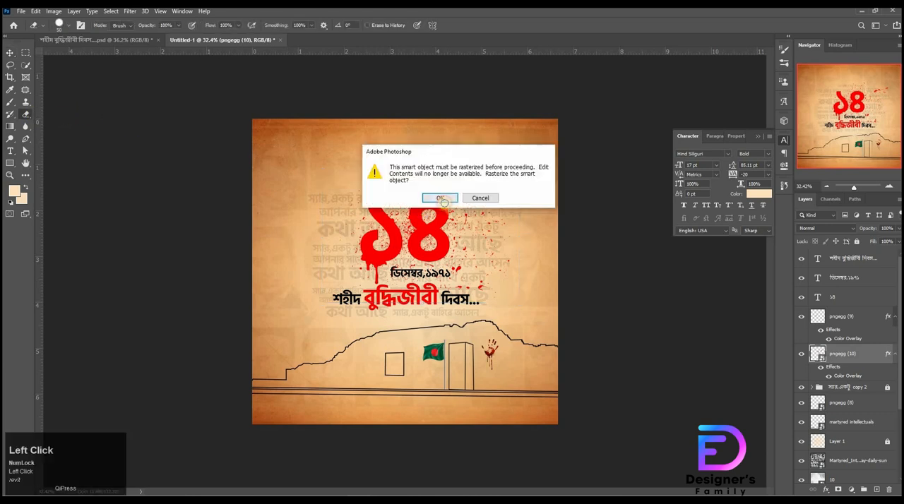
pyautogui.click(436, 196)
pyautogui.keyDown('ctrl'); pyautogui.click(503, 219); pyautogui.keyUp('ctrl')
pyautogui.click(486, 184)
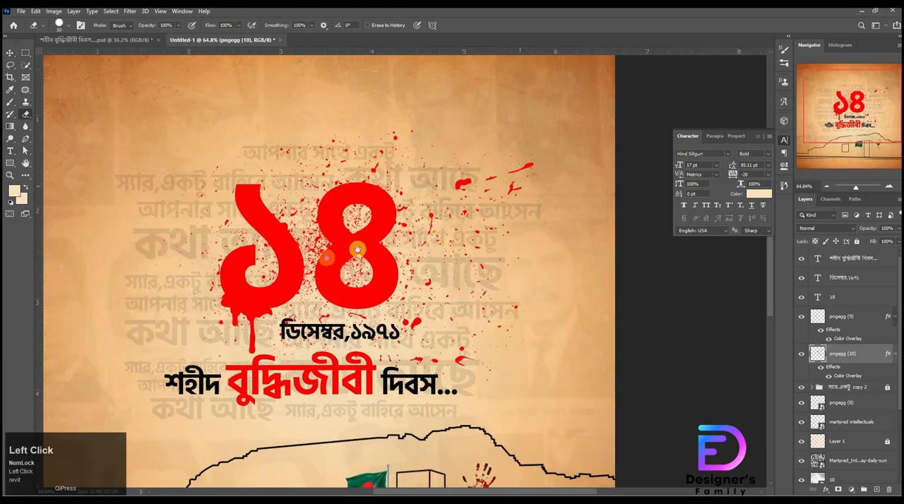
pyautogui.moveTo(381, 210); pyautogui.dragTo(450, 120)
pyautogui.moveTo(410, 192); pyautogui.dragTo(371, 195)
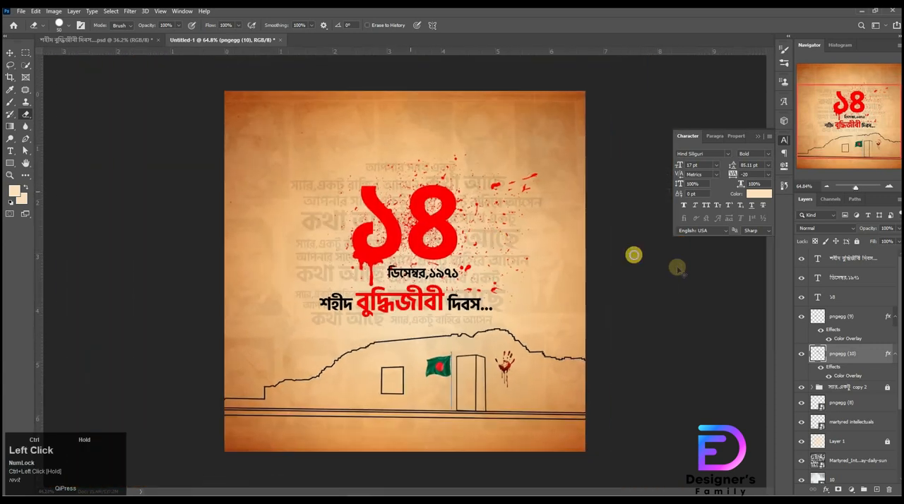
# Step: Duplicate the splatter layer, flip the copy horizontally and move it to the left side of the ১৪
pyautogui.press('v')
pyautogui.moveTo(862, 364); pyautogui.dragTo(842, 332)
pyautogui.rightClick(438, 236)
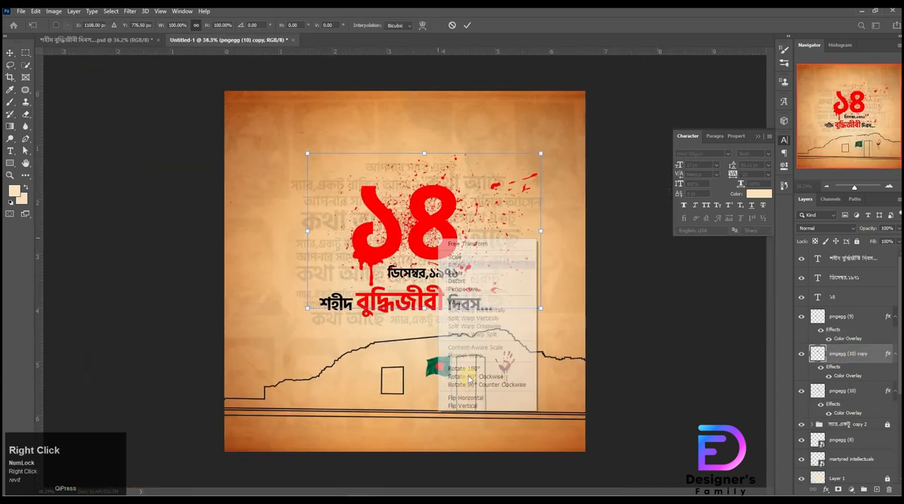
pyautogui.click(470, 398)
pyautogui.moveTo(374, 222)
pyautogui.mouseDown()
pyautogui.moveTo(310, 225)
pyautogui.moveTo(373, 226)
pyautogui.mouseUp()
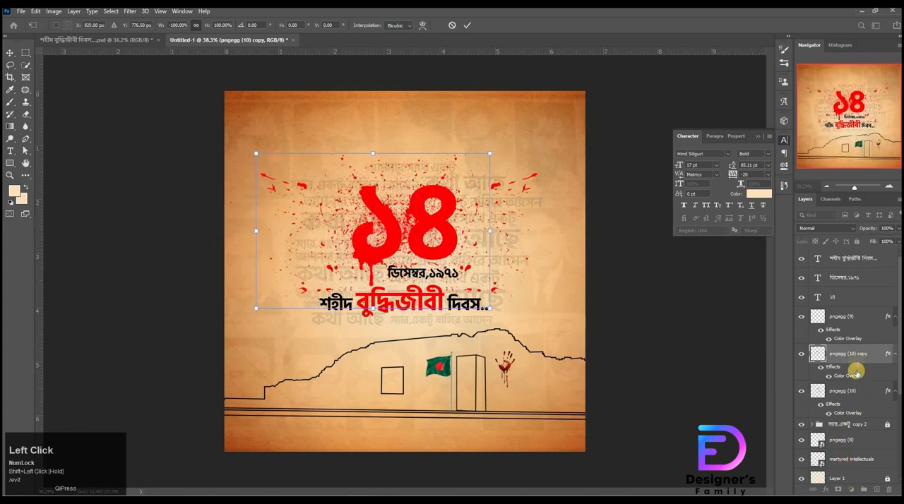
# Step: Add a layer mask to the pngegg (10) splatter and paint black with a smaller brush to hide spots inside and around the ৪
pyautogui.click(855, 329)
pyautogui.click(847, 389)
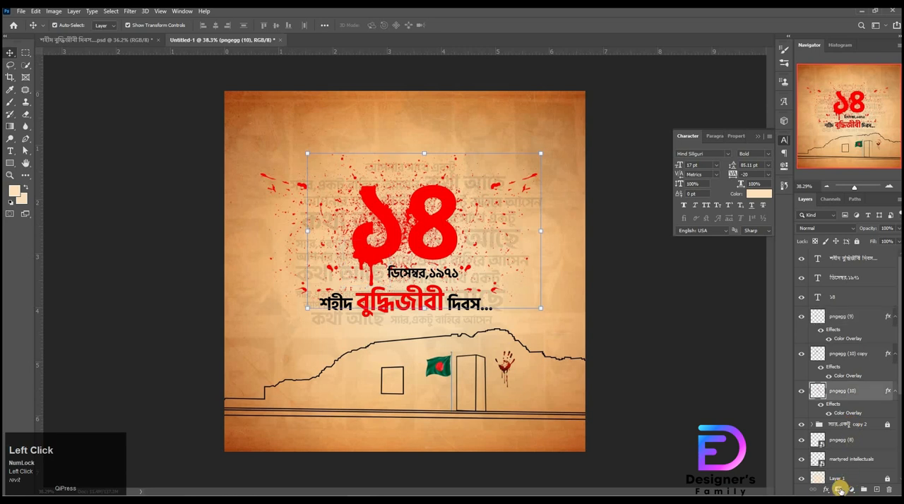
pyautogui.click(840, 490)
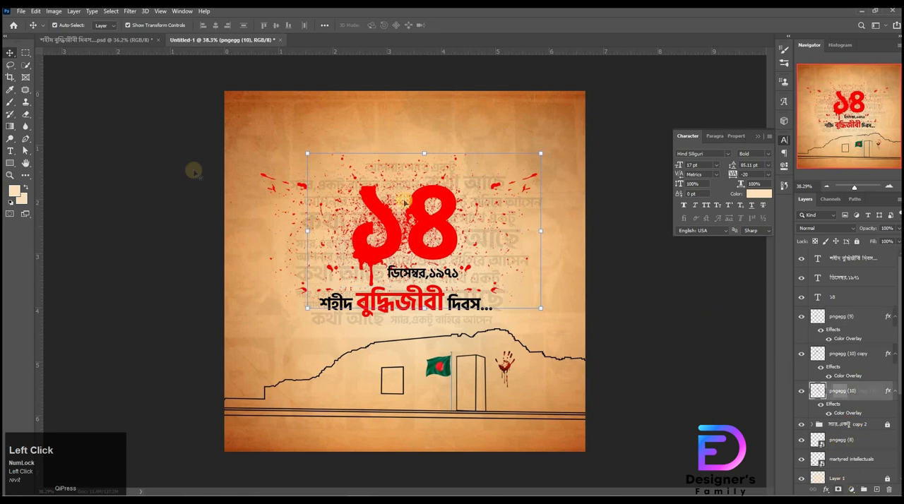
pyautogui.rightClick(9, 103)
pyautogui.click(61, 98)
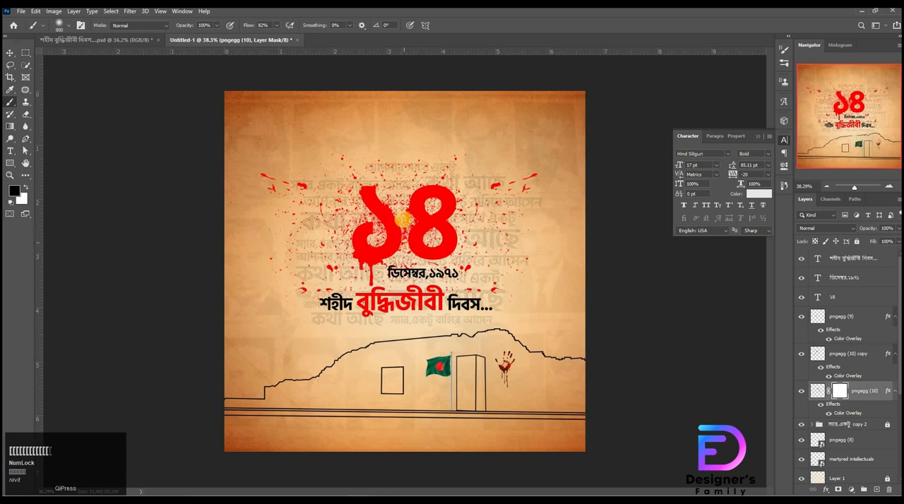
pyautogui.press('[')
pyautogui.press('[')
pyautogui.press('[')
pyautogui.press('[')
pyautogui.press('[')
pyautogui.press('[')
pyautogui.press('[')
pyautogui.click(415, 218)
pyautogui.press('[')
pyautogui.press('[')
pyautogui.press('[')
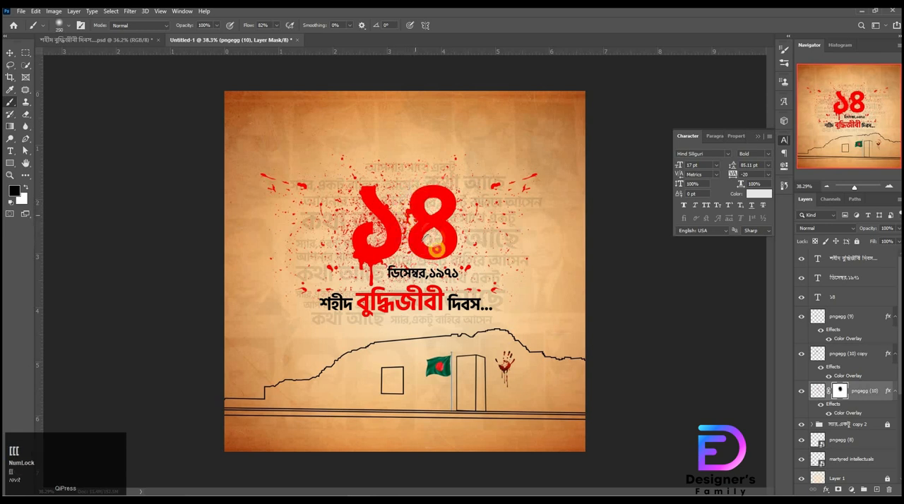
pyautogui.click(445, 232)
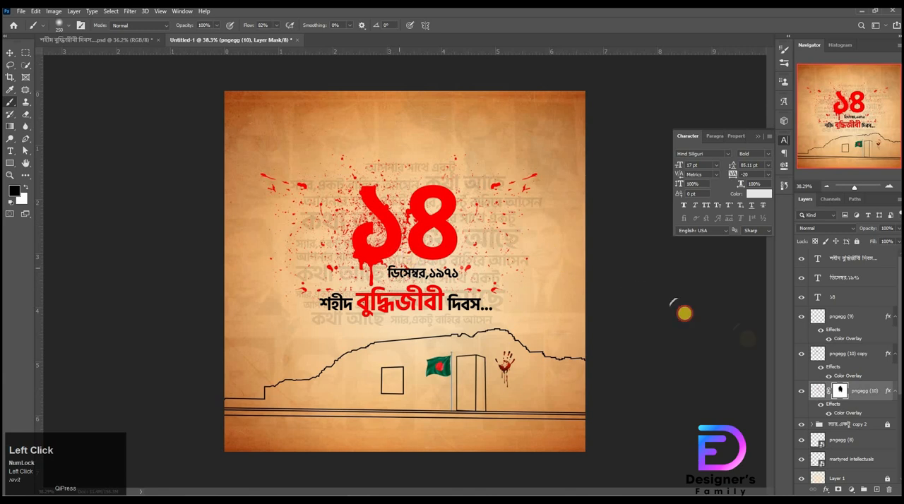
# Step: Add a layer mask to the flipped splatter copy and paint out spots around the digits and at its upper left
pyautogui.click(841, 370)
pyautogui.click(839, 490)
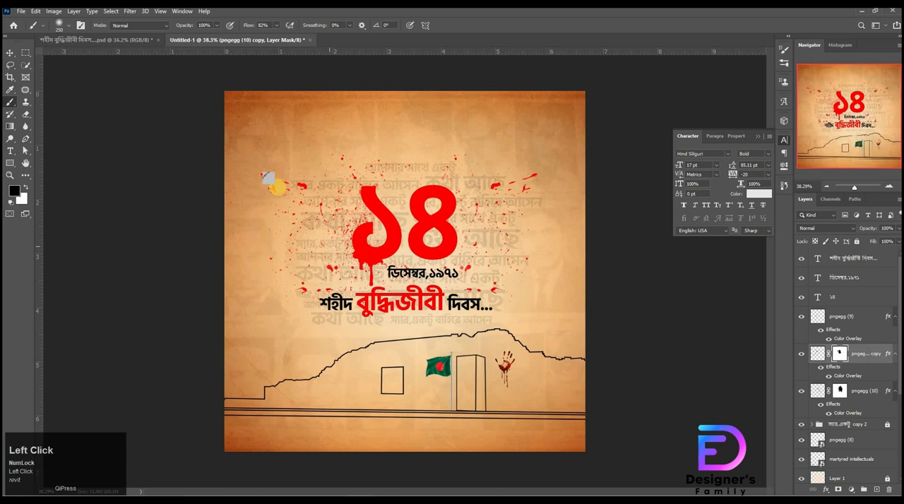
pyautogui.moveTo(274, 182); pyautogui.dragTo(299, 197)
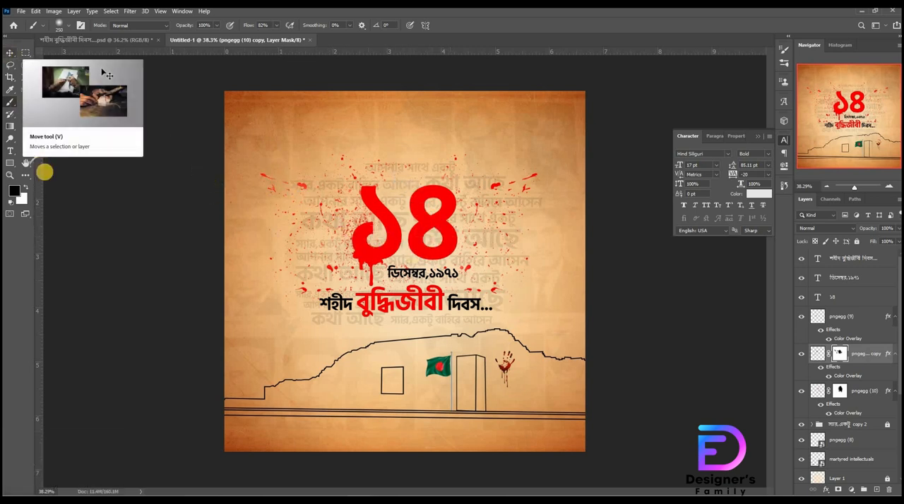
# Step: Erase across the upper part of the pngegg (10) splatter layer, from the far-left streaks toward the ৪
pyautogui.click(30, 114)
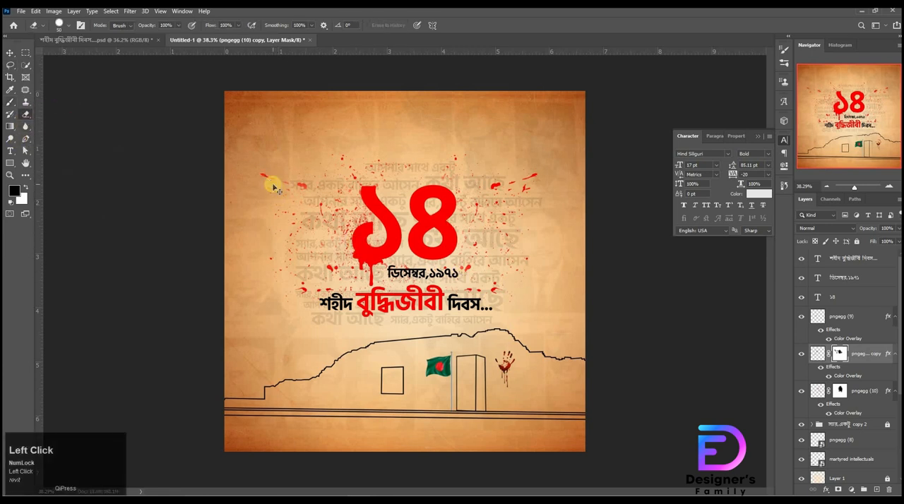
pyautogui.click(816, 394)
pyautogui.moveTo(265, 186); pyautogui.dragTo(448, 194)
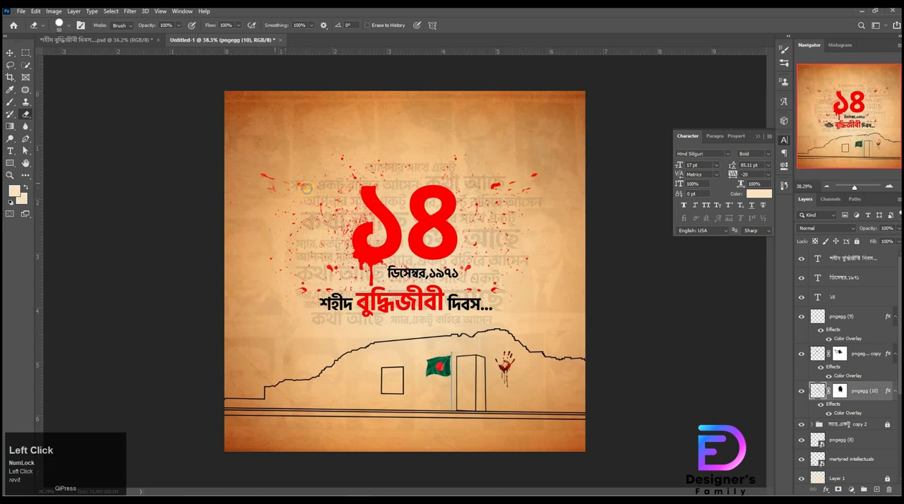
pyautogui.click(10, 52)
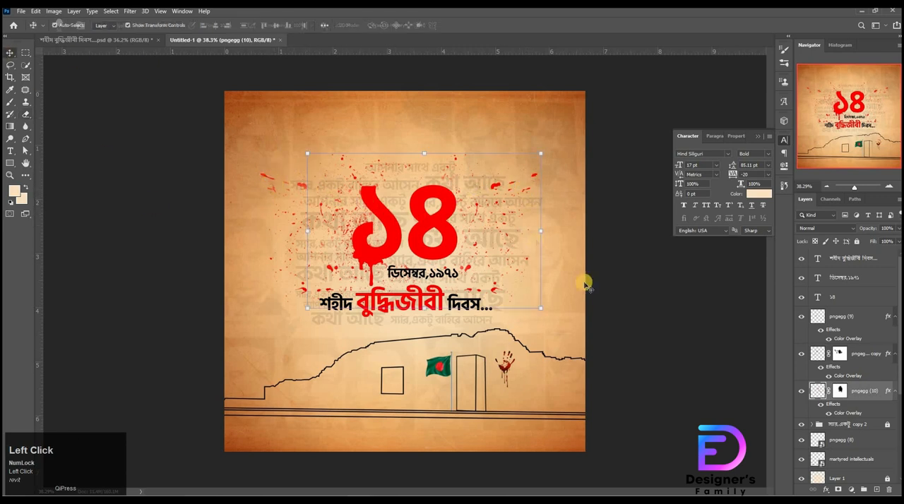
# Step: Select the title, date, ১৪ and pngegg (9) drip layers together and scale them up slightly
pyautogui.click(837, 260)
pyautogui.scroll(1, 685, 271)
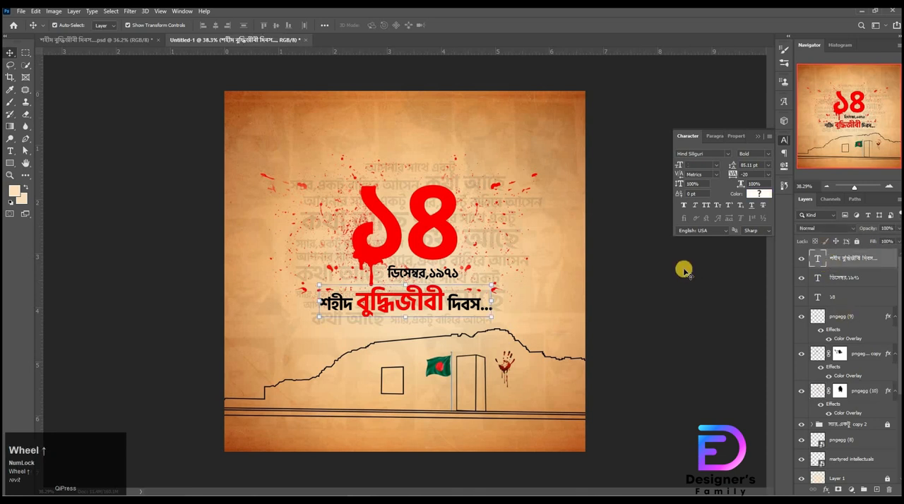
pyautogui.click(684, 270)
pyautogui.click(840, 259)
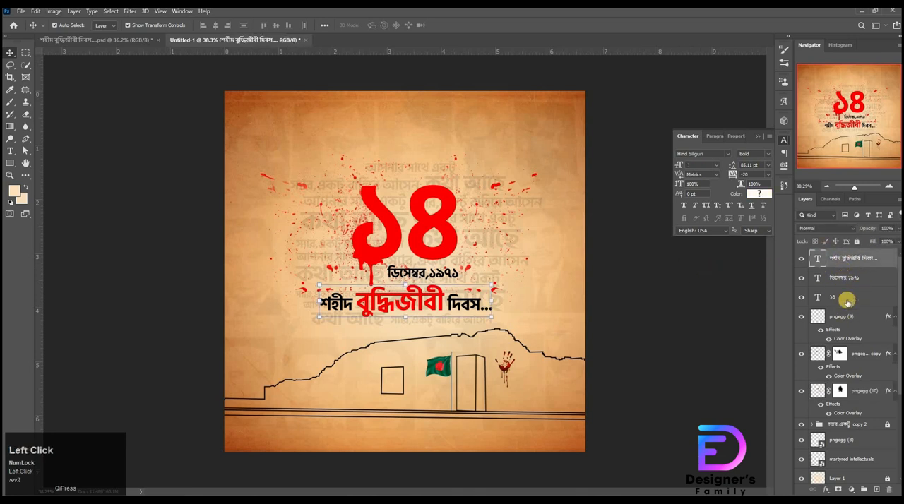
pyautogui.keyDown('shift'); pyautogui.click(843, 322); pyautogui.keyUp('shift')
pyautogui.hotkey('ctrl', 't')
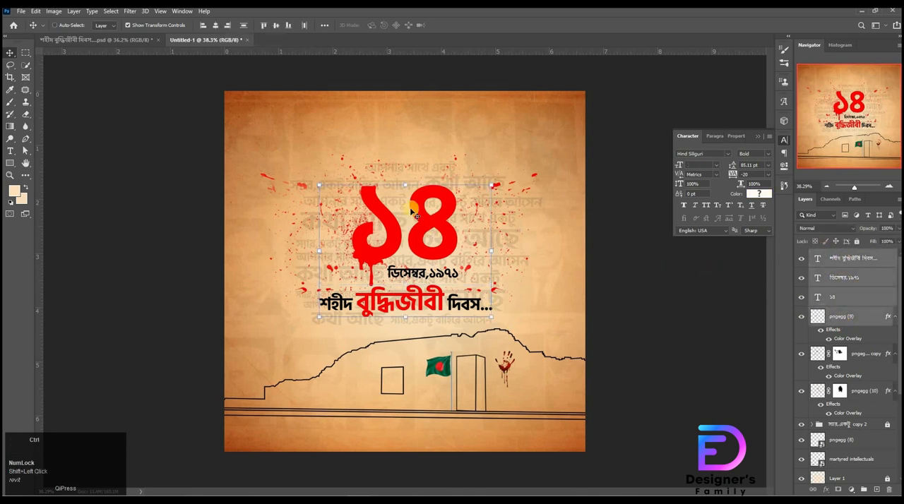
pyautogui.moveTo(402, 184); pyautogui.dragTo(402, 182)
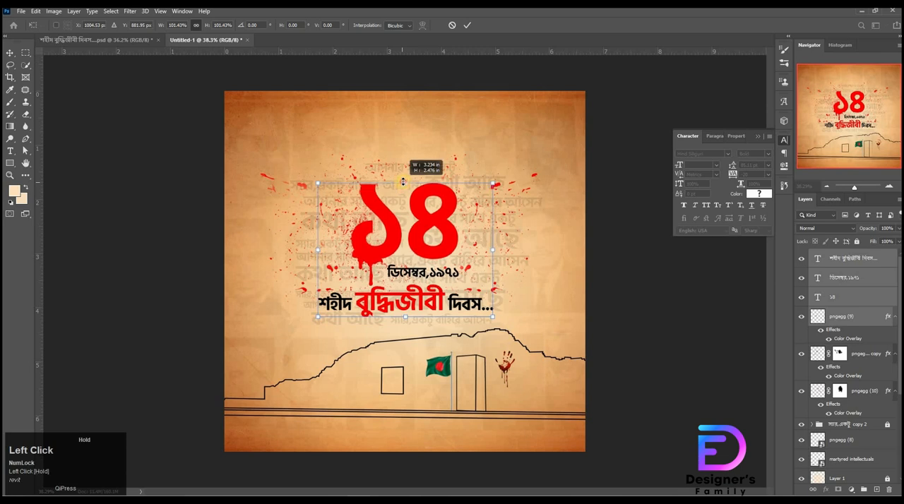
pyautogui.press('Return')
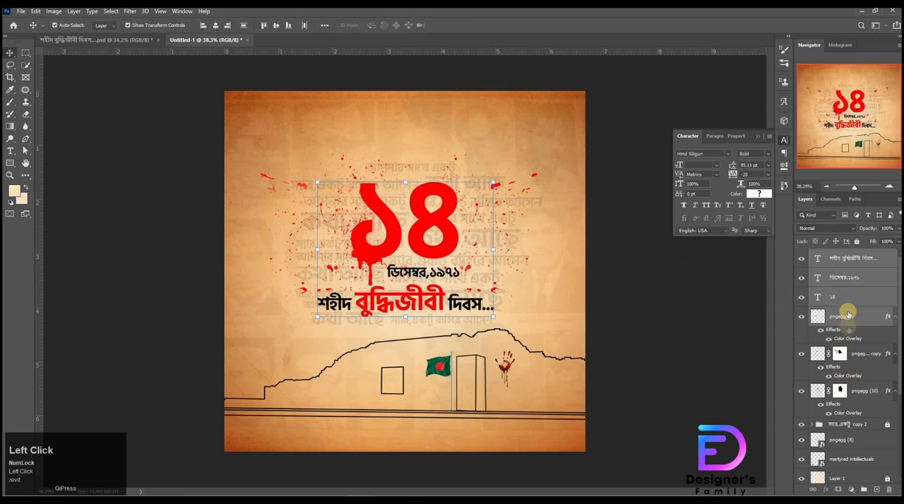
# Step: Group the title, date, ১৪, blood drip and both splatter layers, and deselect the group
pyautogui.click(858, 390)
pyautogui.keyDown('shift'); pyautogui.click(840, 255); pyautogui.keyUp('shift')
pyautogui.hotkey('ctrl', 'g')
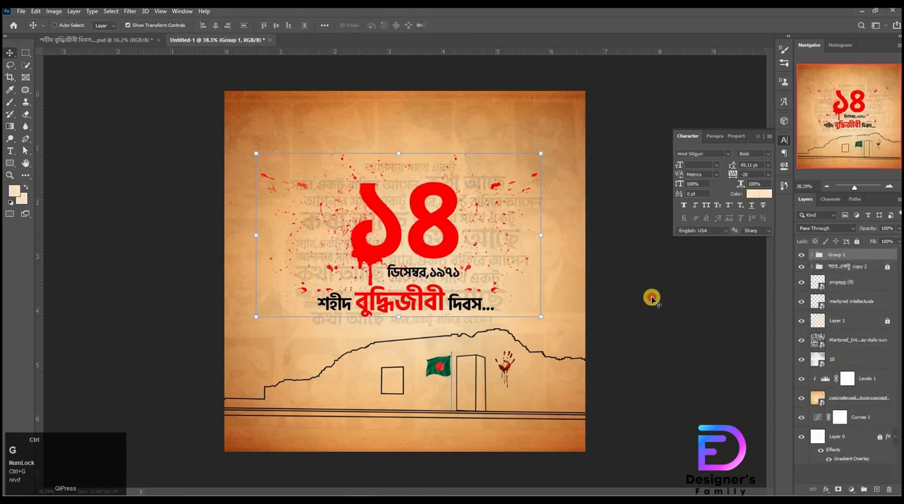
pyautogui.click(652, 299)
pyautogui.click(610, 233)
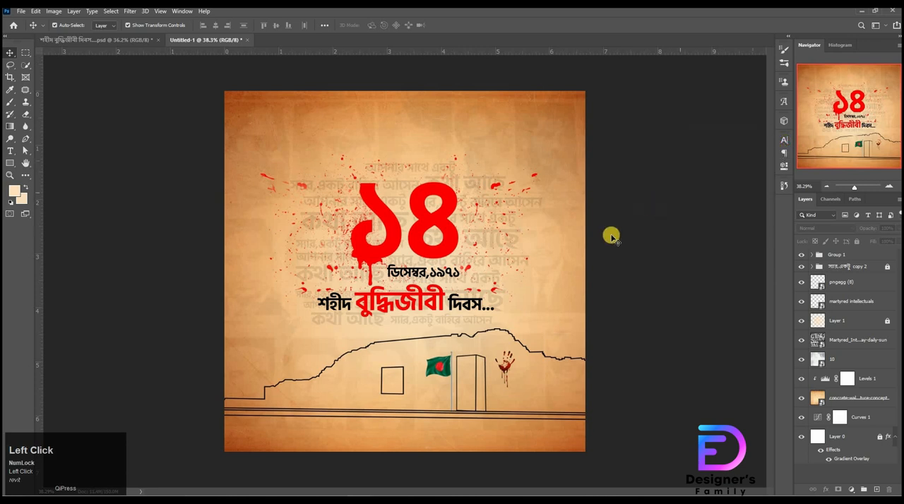
# Step: Save the poster as Untitled-1.jpg in JPEG format at quality 12, and open the exported image from its folder
pyautogui.hotkey('ctrl', 'shift', 's')
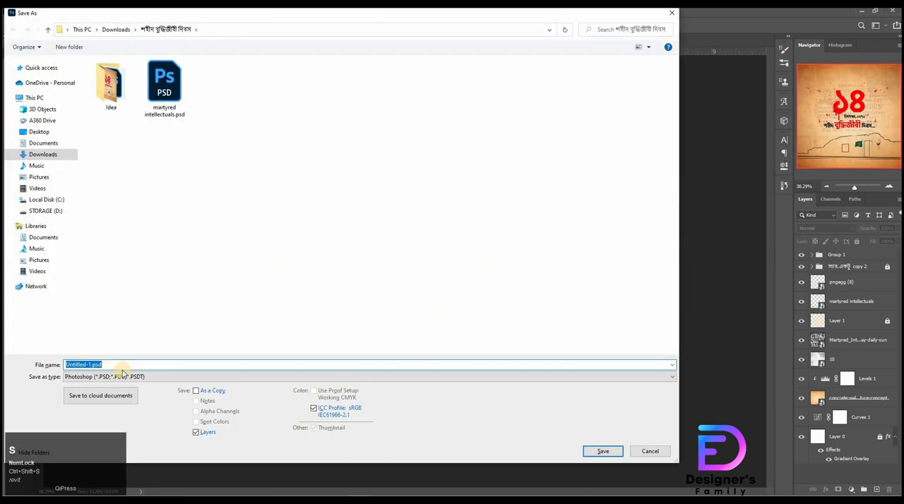
pyautogui.click(120, 376)
pyautogui.click(373, 283)
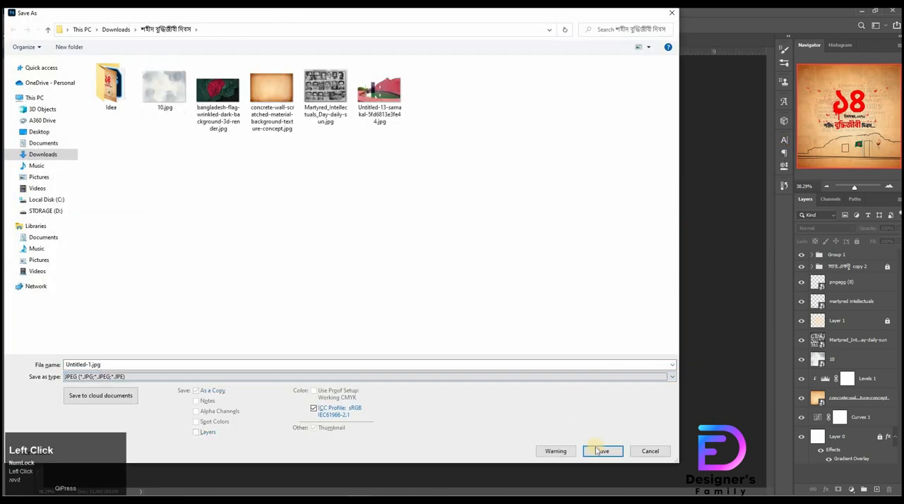
pyautogui.click(598, 449)
pyautogui.click(496, 131)
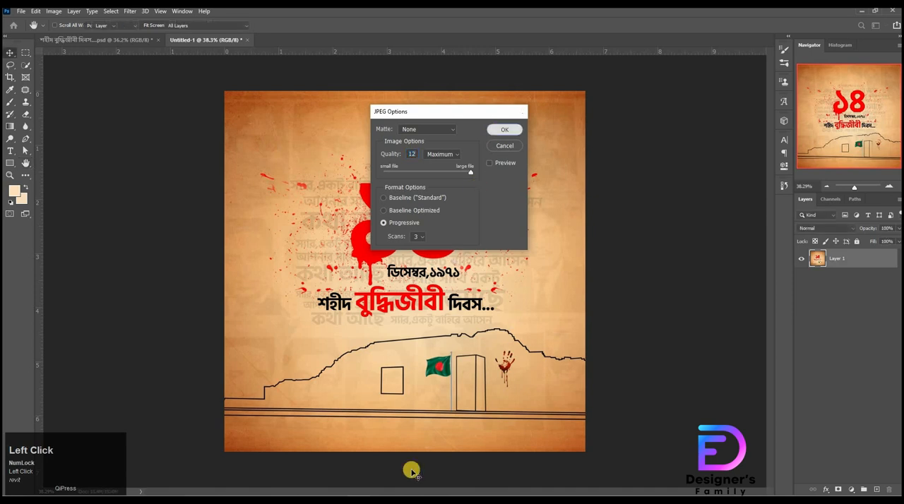
pyautogui.click(421, 480)
pyautogui.doubleClick(548, 267)
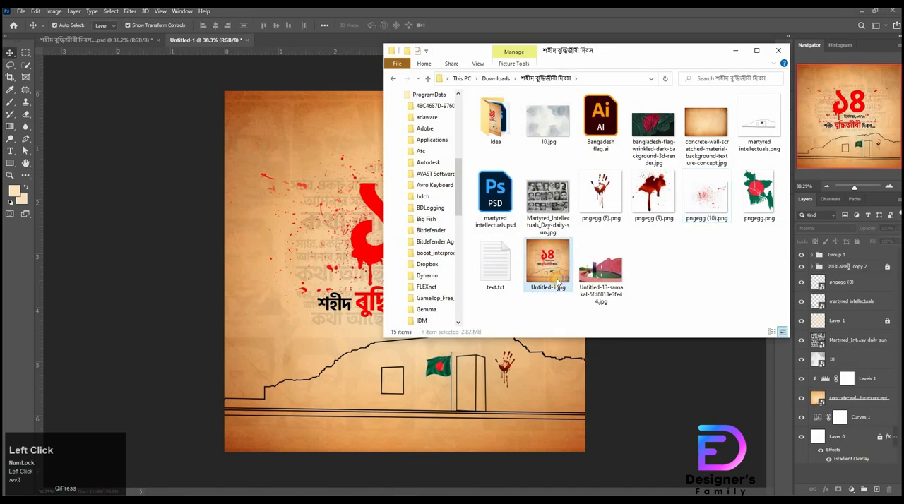